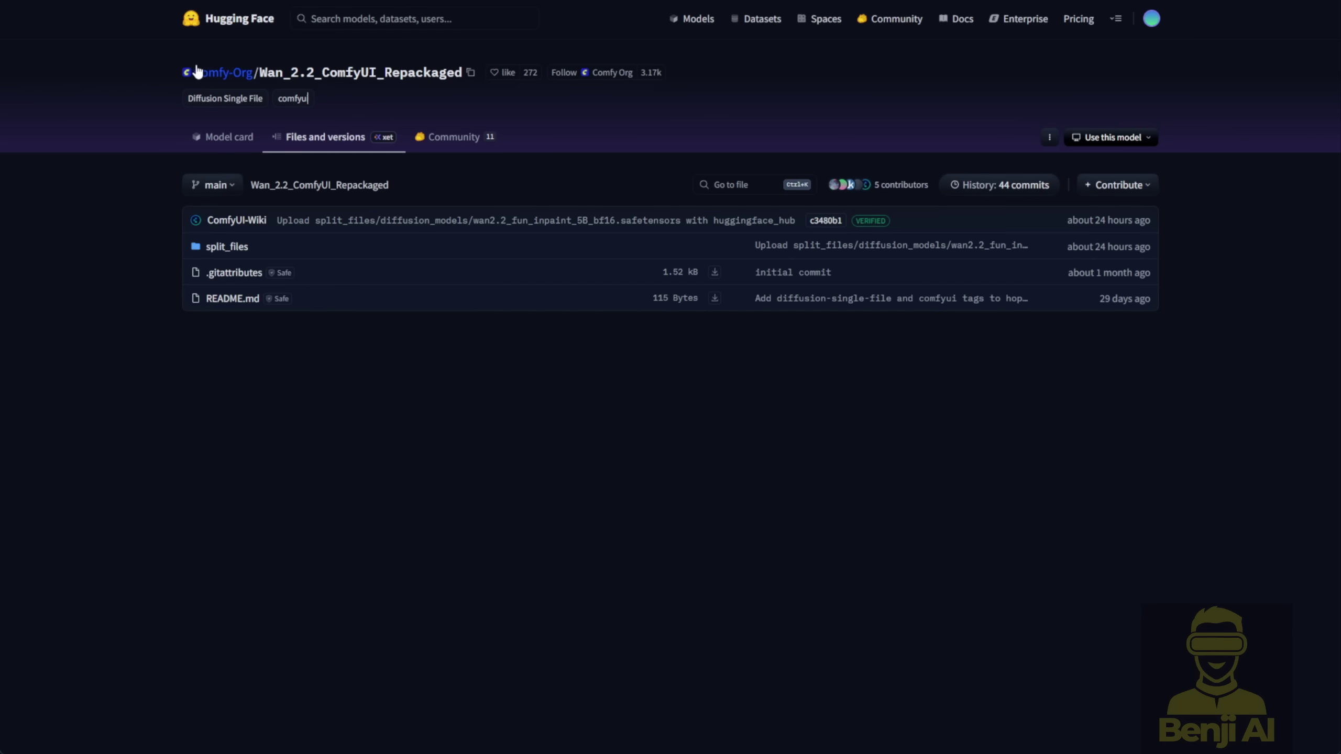
- Browse the repository's split_files folder and its loras subfolder on Hugging Face
{"action": "mouse_move", "coordinate": [211, 78]}
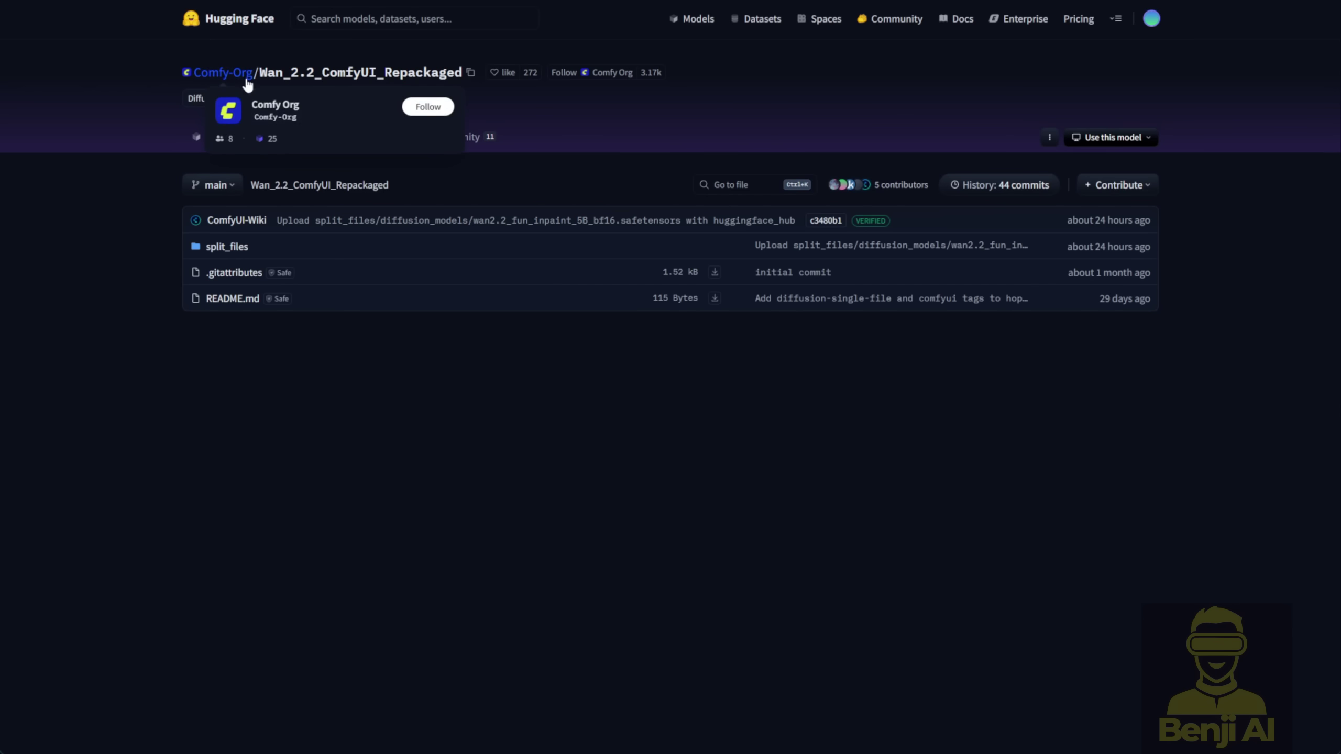
{"action": "left_click", "coordinate": [232, 248]}
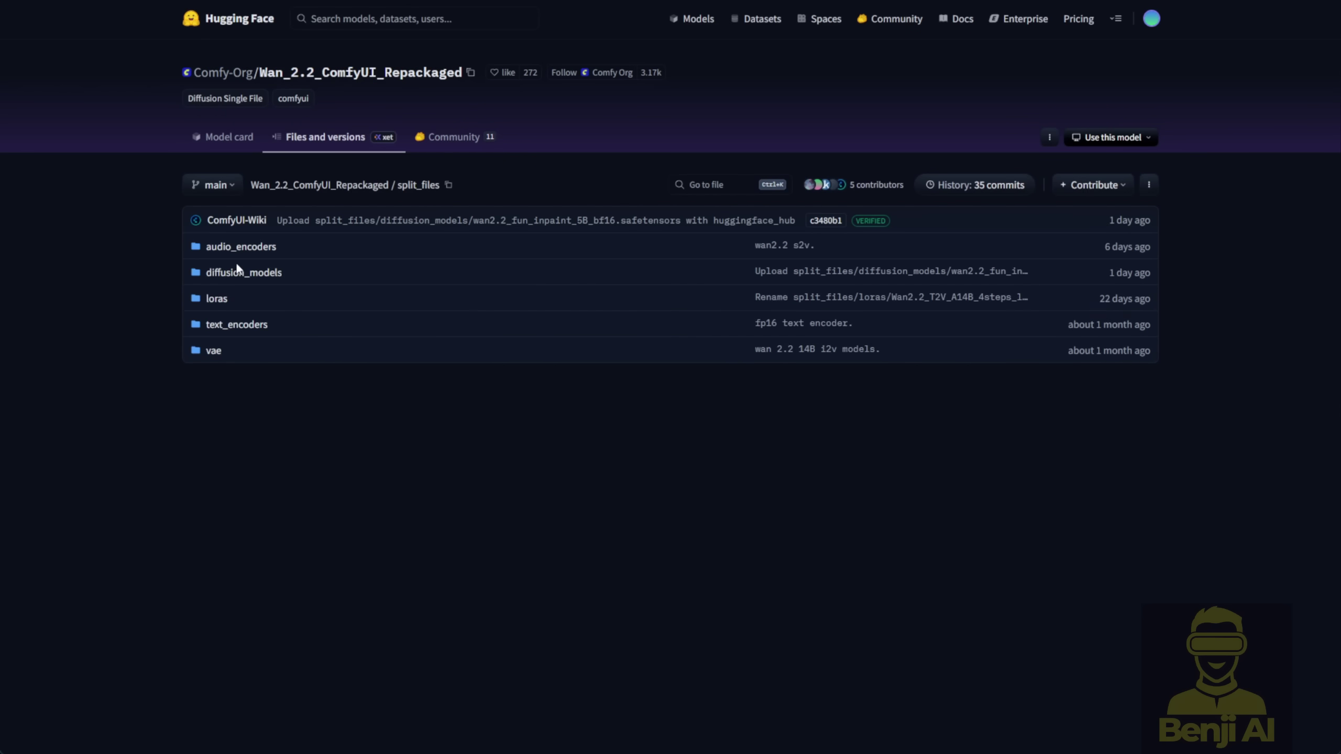
{"action": "left_click", "coordinate": [217, 299]}
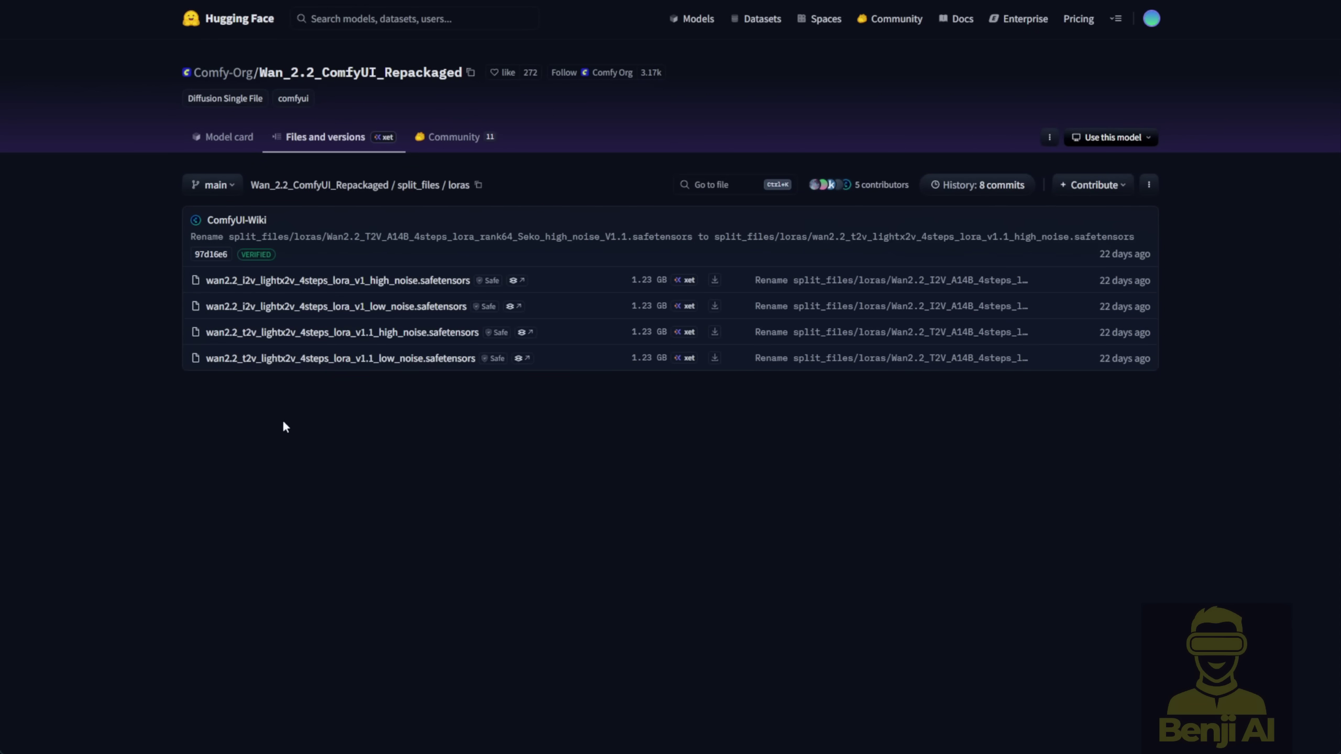
- Return to the QuantStack Wan2.2-I2V-A14B-GGUF model card and open its HighNoise files folder
{"action": "key", "text": "alt+Left"}
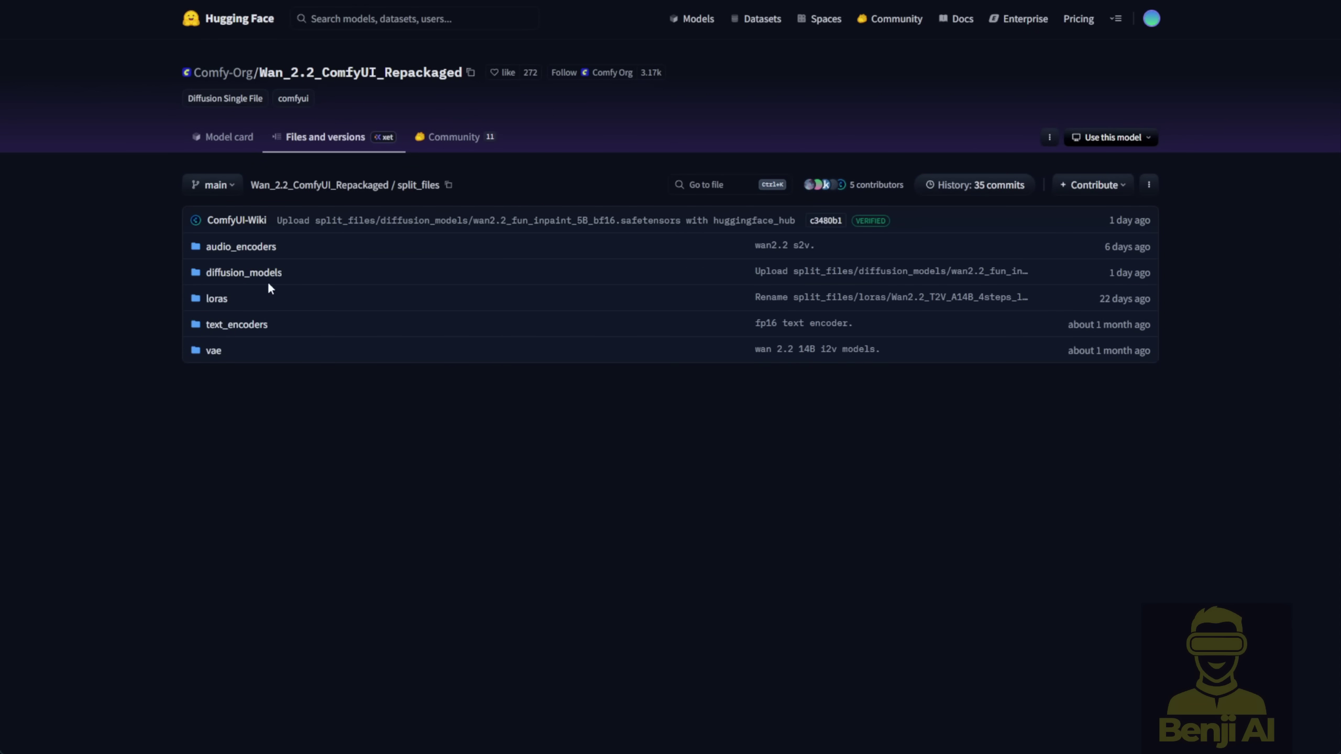
{"action": "key", "text": "alt+Left"}
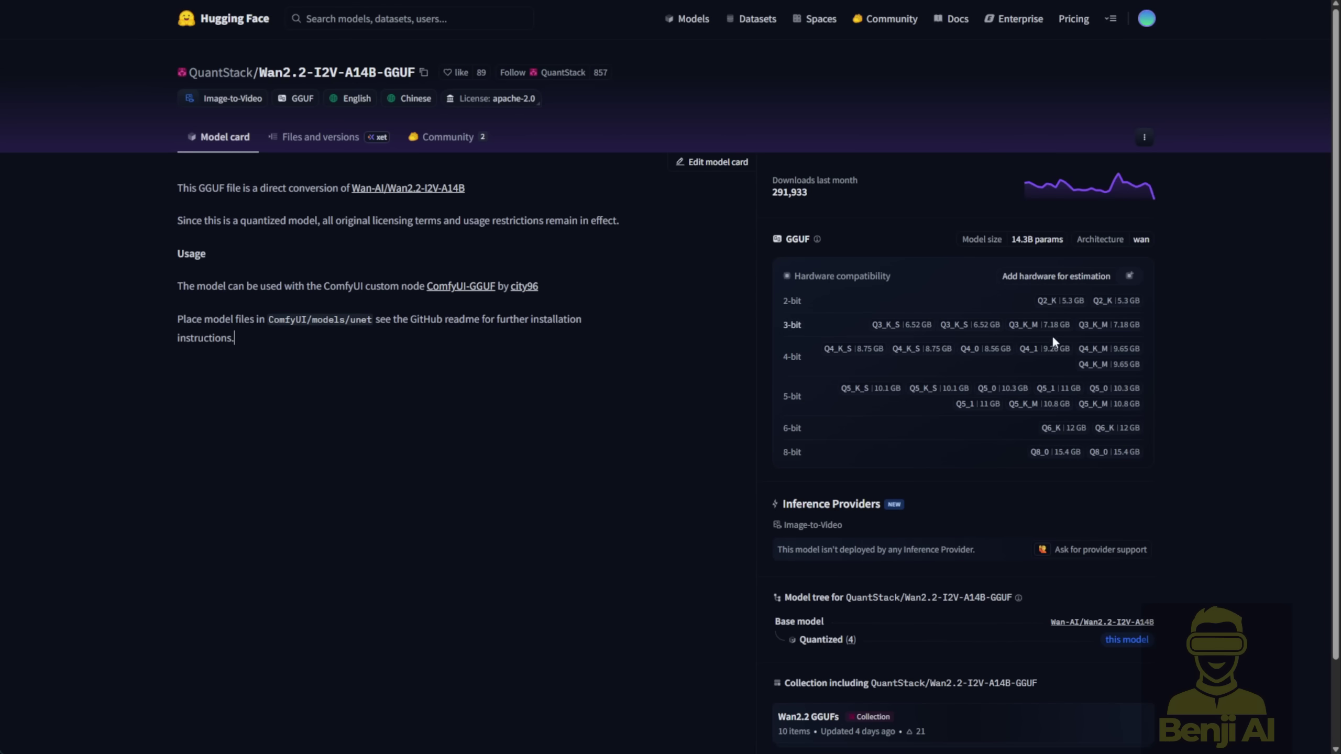
{"action": "left_click", "coordinate": [325, 138]}
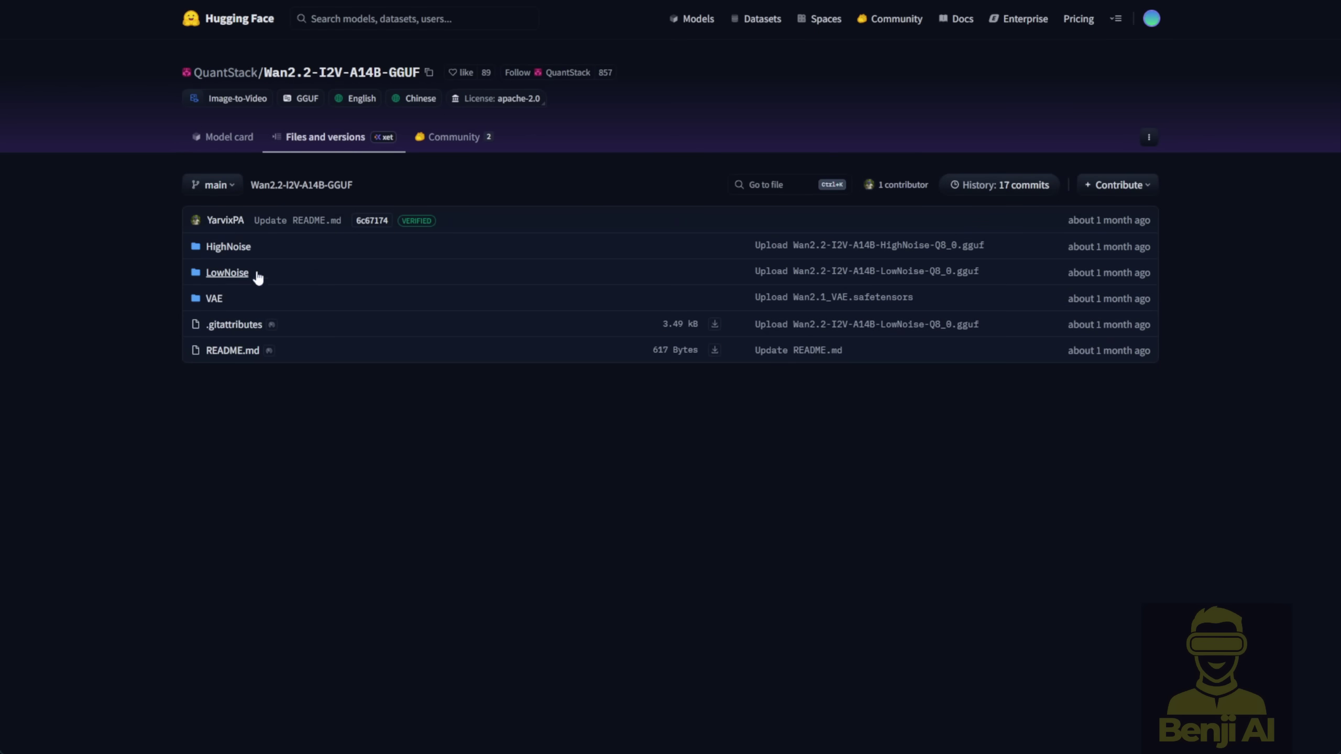
{"action": "left_click", "coordinate": [227, 247]}
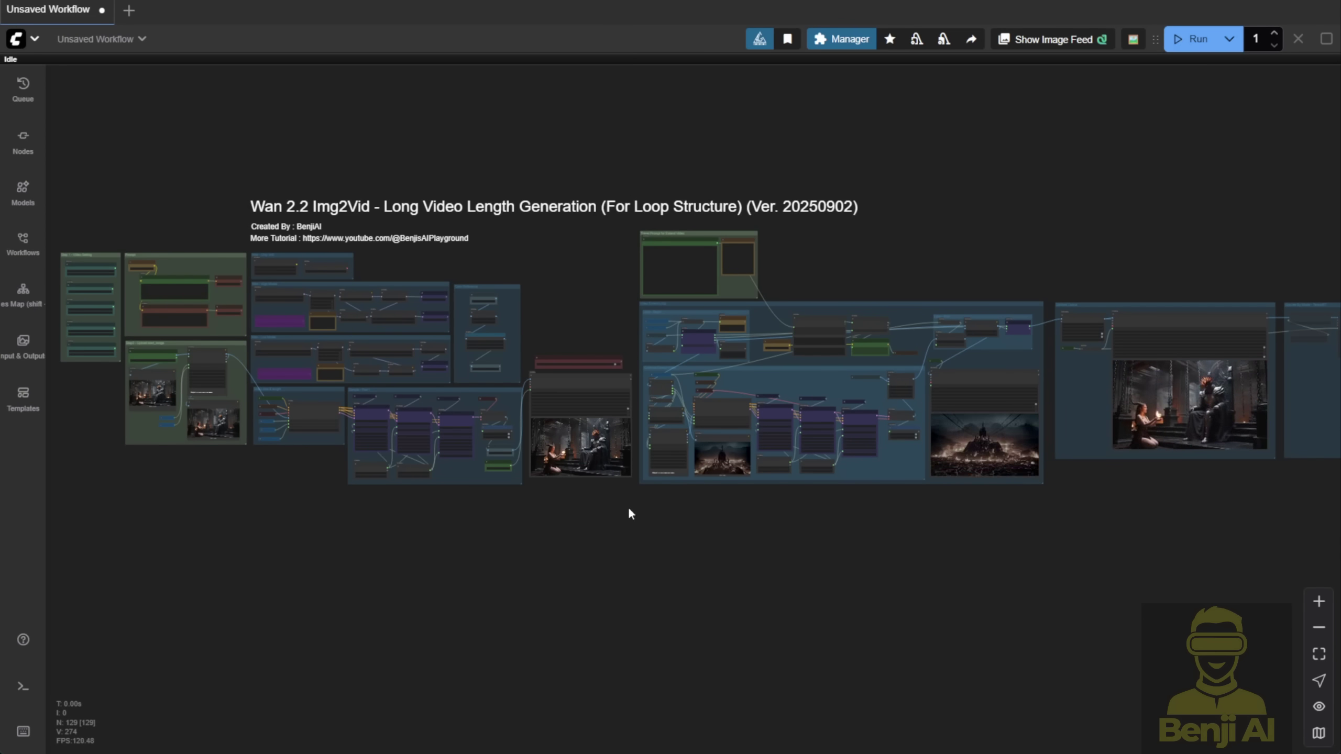
{"action": "scroll", "coordinate": [1080, 541], "scroll_direction": "up", "scroll_amount": 3}
{"action": "left_click_drag", "start_coordinate": [1161, 515], "coordinate": [694, 538]}
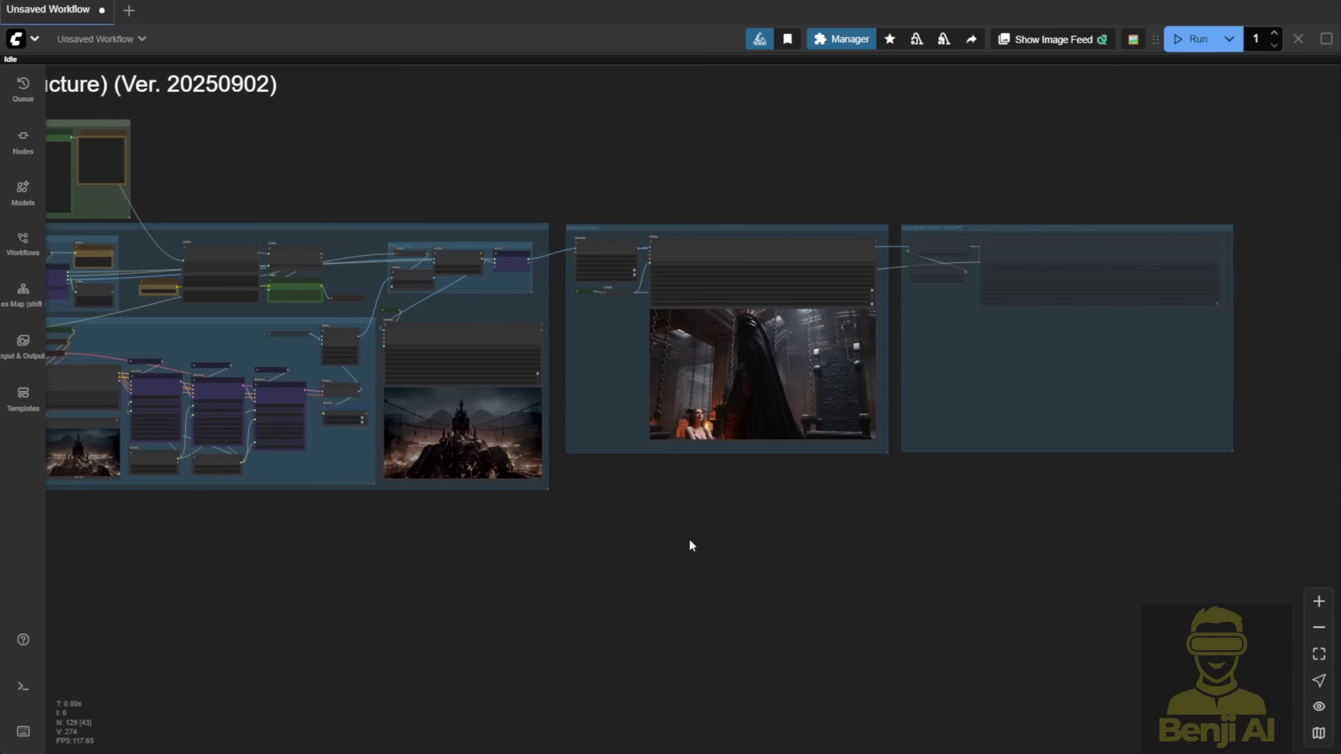
{"action": "scroll", "coordinate": [695, 535], "scroll_direction": "up", "scroll_amount": 4}
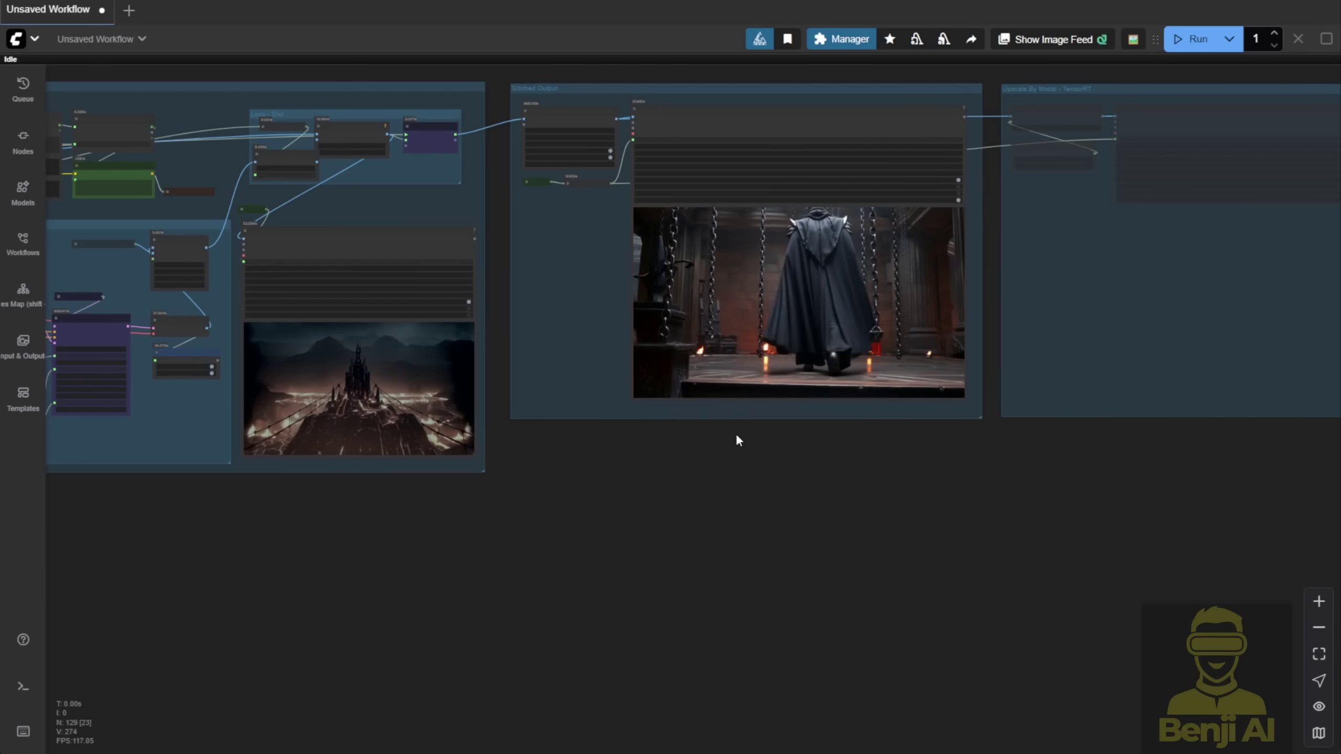
{"action": "scroll", "coordinate": [283, 612], "scroll_direction": "left", "scroll_amount": 15}
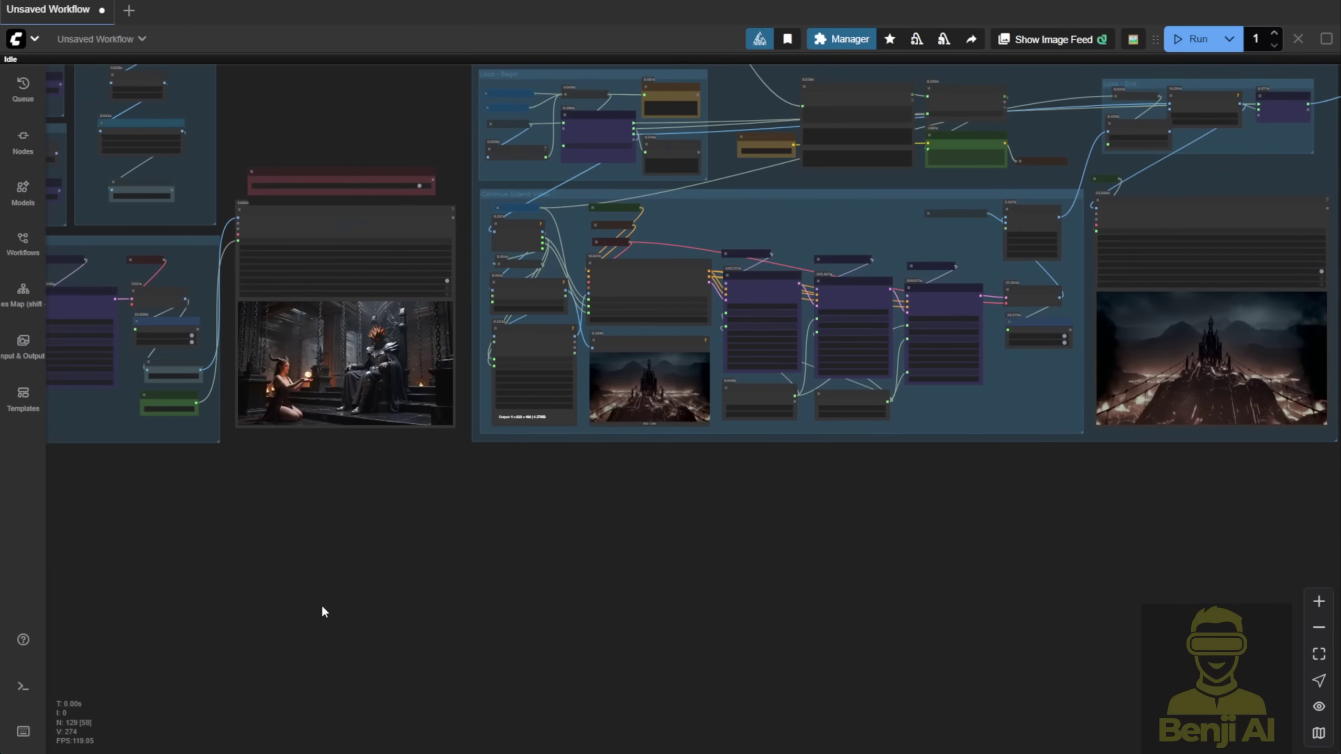
{"action": "scroll", "coordinate": [519, 529], "scroll_direction": "up", "scroll_amount": 2}
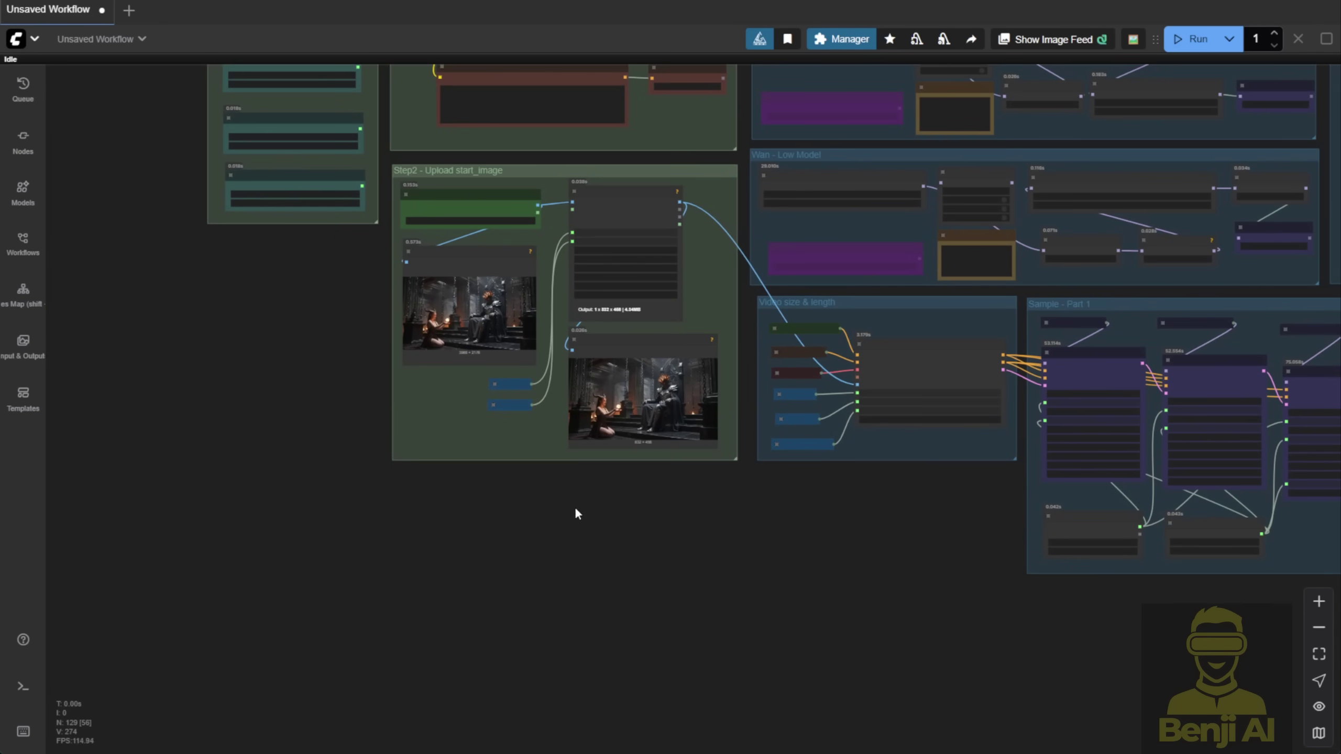
{"action": "scroll", "coordinate": [578, 515], "scroll_direction": "right", "scroll_amount": 3}
{"action": "scroll", "coordinate": [591, 598], "scroll_direction": "right", "scroll_amount": 3}
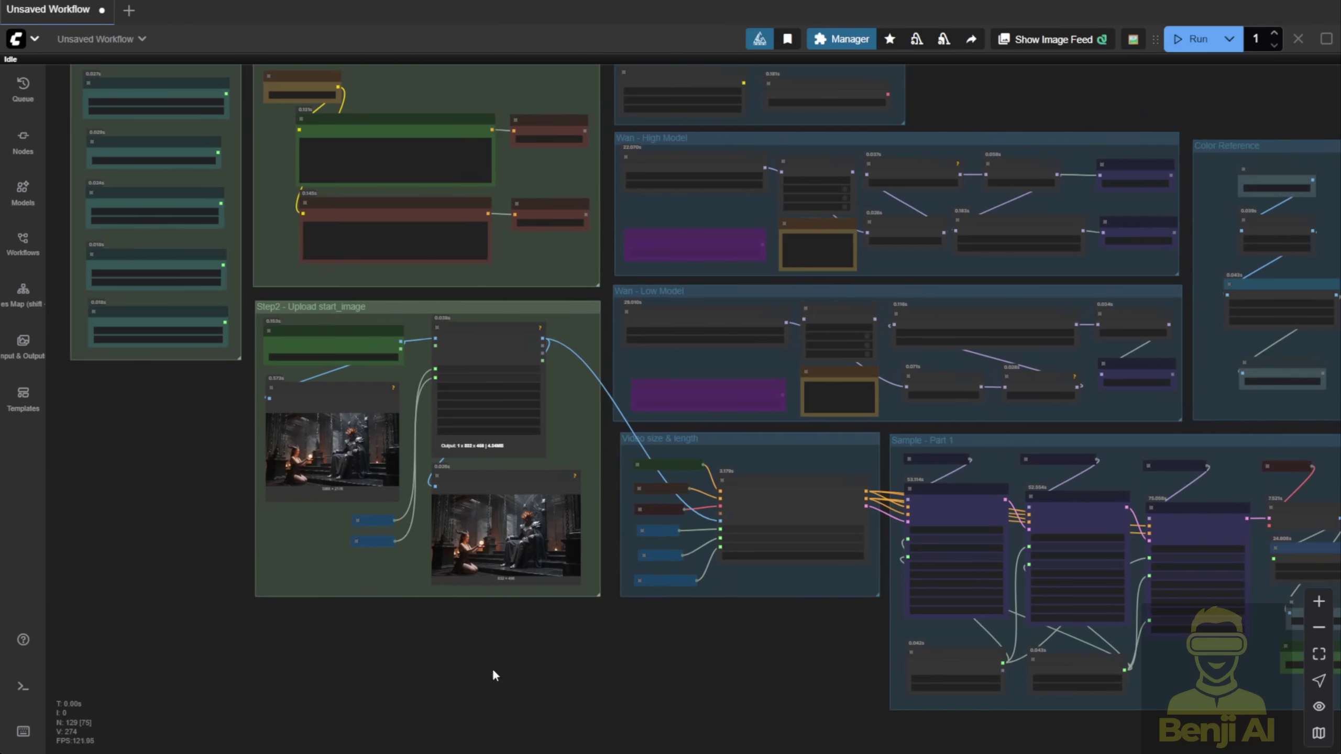
{"action": "scroll", "coordinate": [493, 617], "scroll_direction": "up", "scroll_amount": 8}
{"action": "scroll", "coordinate": [545, 623], "scroll_direction": "down", "scroll_amount": 5}
{"action": "scroll", "coordinate": [546, 623], "scroll_direction": "right", "scroll_amount": 5}
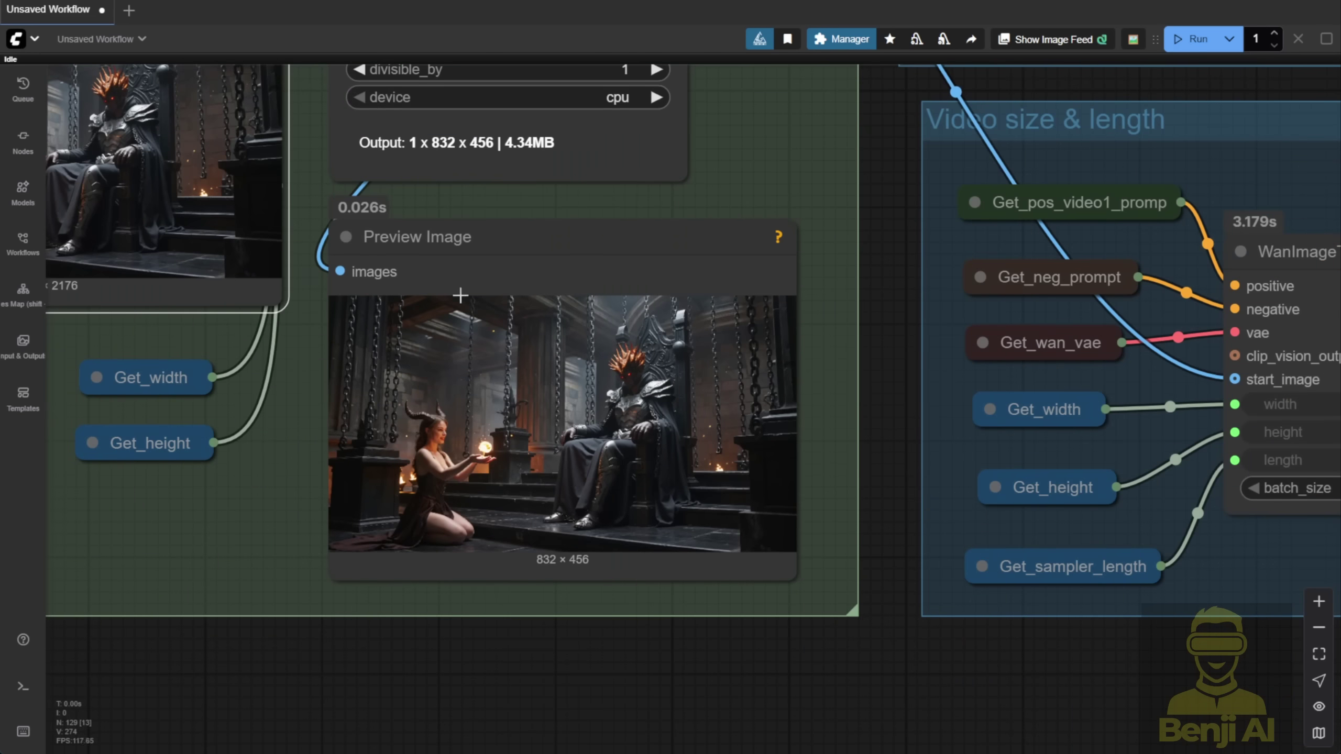
{"action": "left_click", "coordinate": [475, 251]}
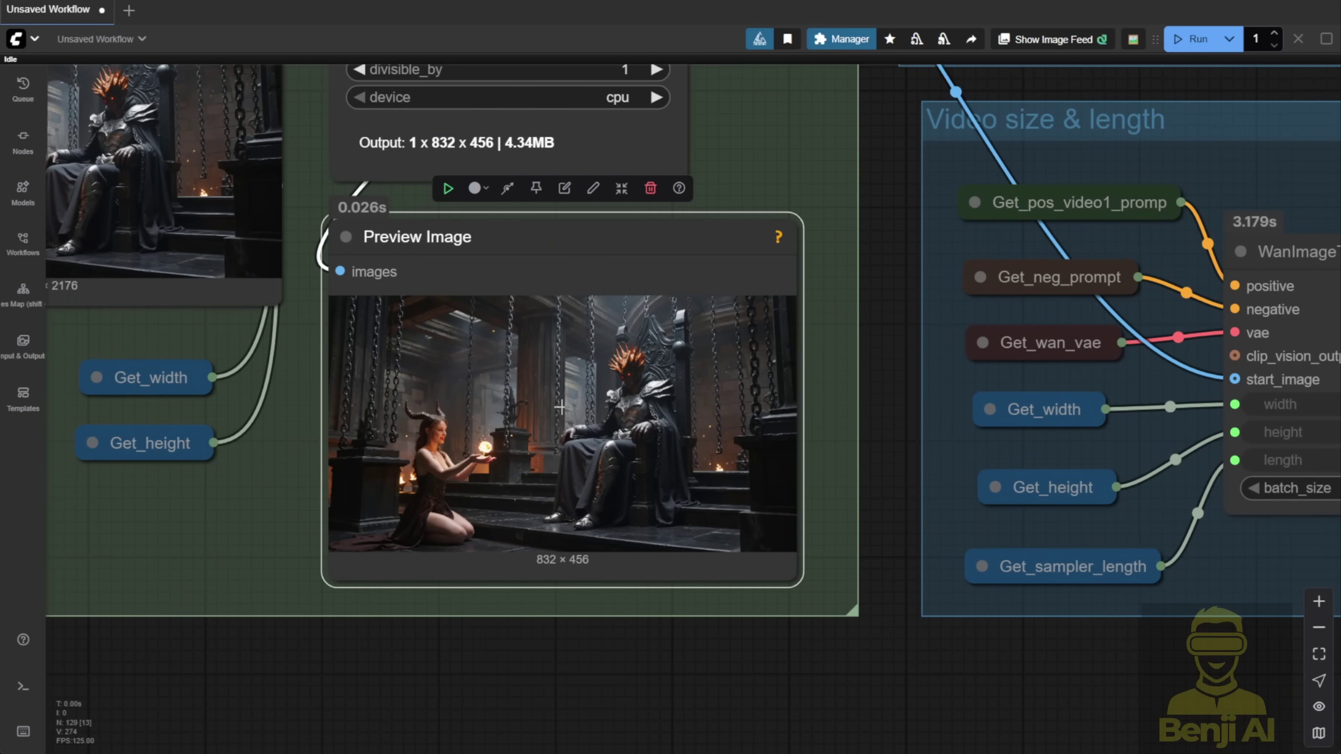
{"action": "scroll", "coordinate": [566, 690], "scroll_direction": "down", "scroll_amount": 3}
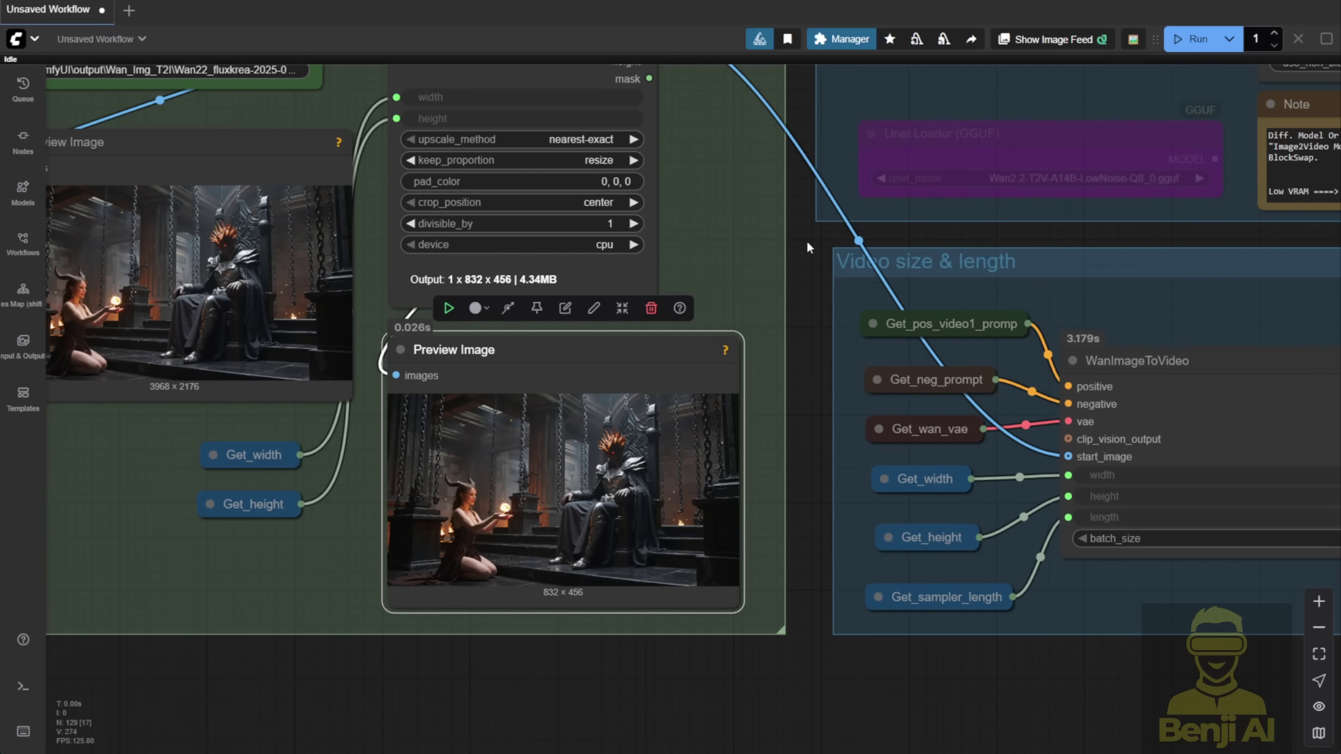
{"action": "scroll", "coordinate": [806, 241], "scroll_direction": "down", "scroll_amount": 5}
{"action": "left_click_drag", "start_coordinate": [807, 241], "coordinate": [759, 470]}
{"action": "left_click", "coordinate": [759, 472]}
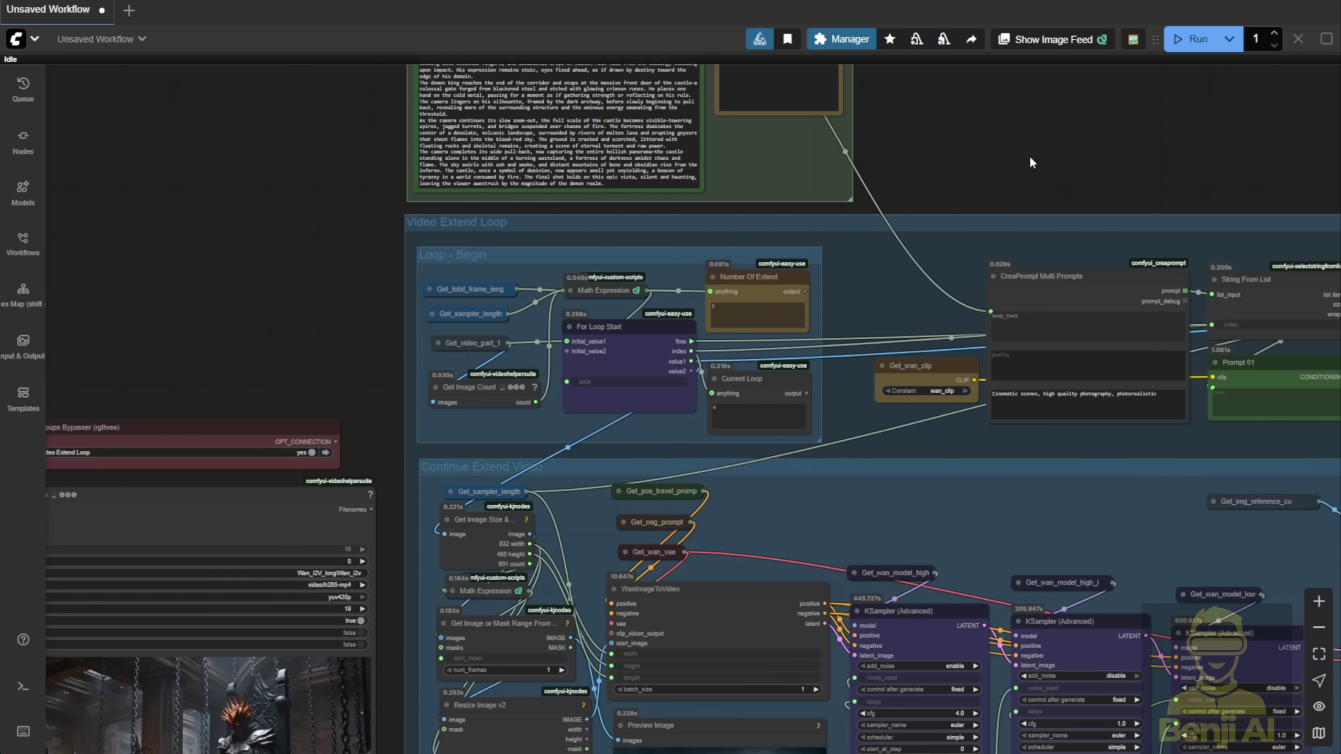
{"action": "left_click_drag", "start_coordinate": [1029, 155], "coordinate": [787, 105]}
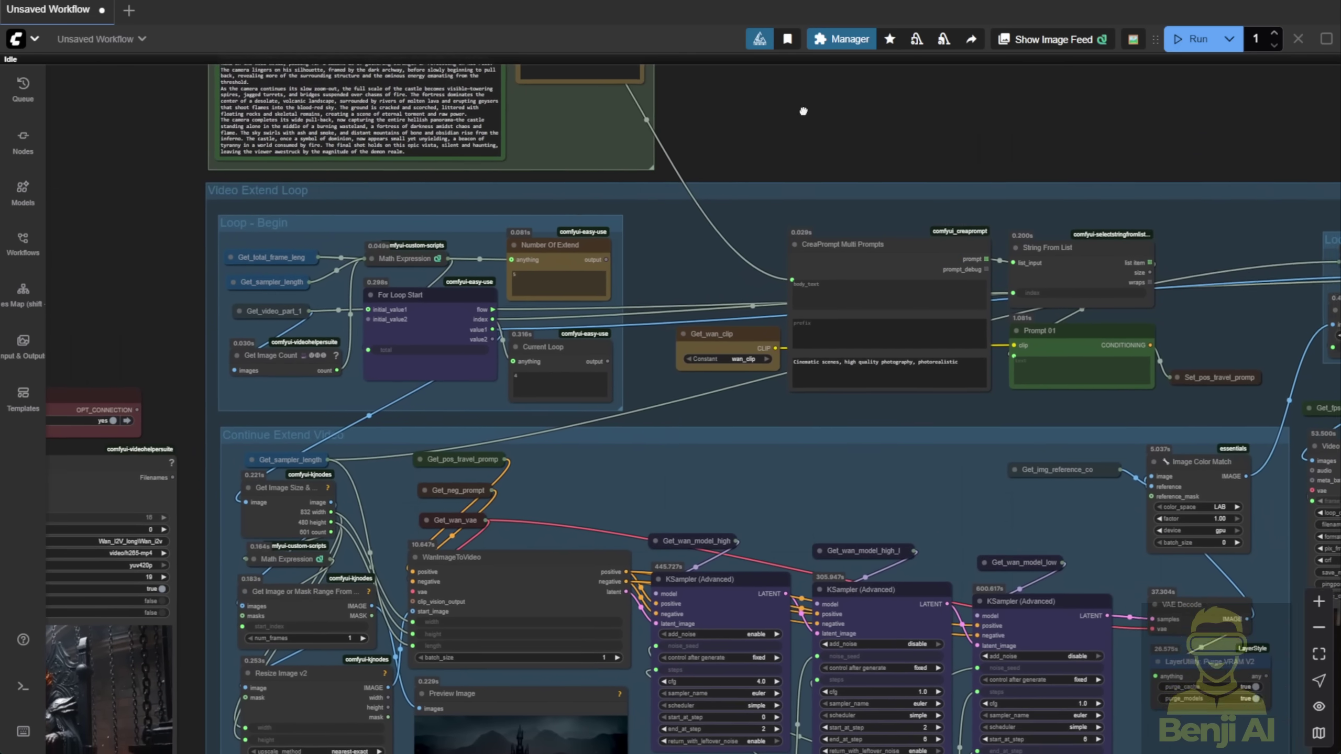
{"action": "scroll", "coordinate": [721, 77], "scroll_direction": "down", "scroll_amount": 4}
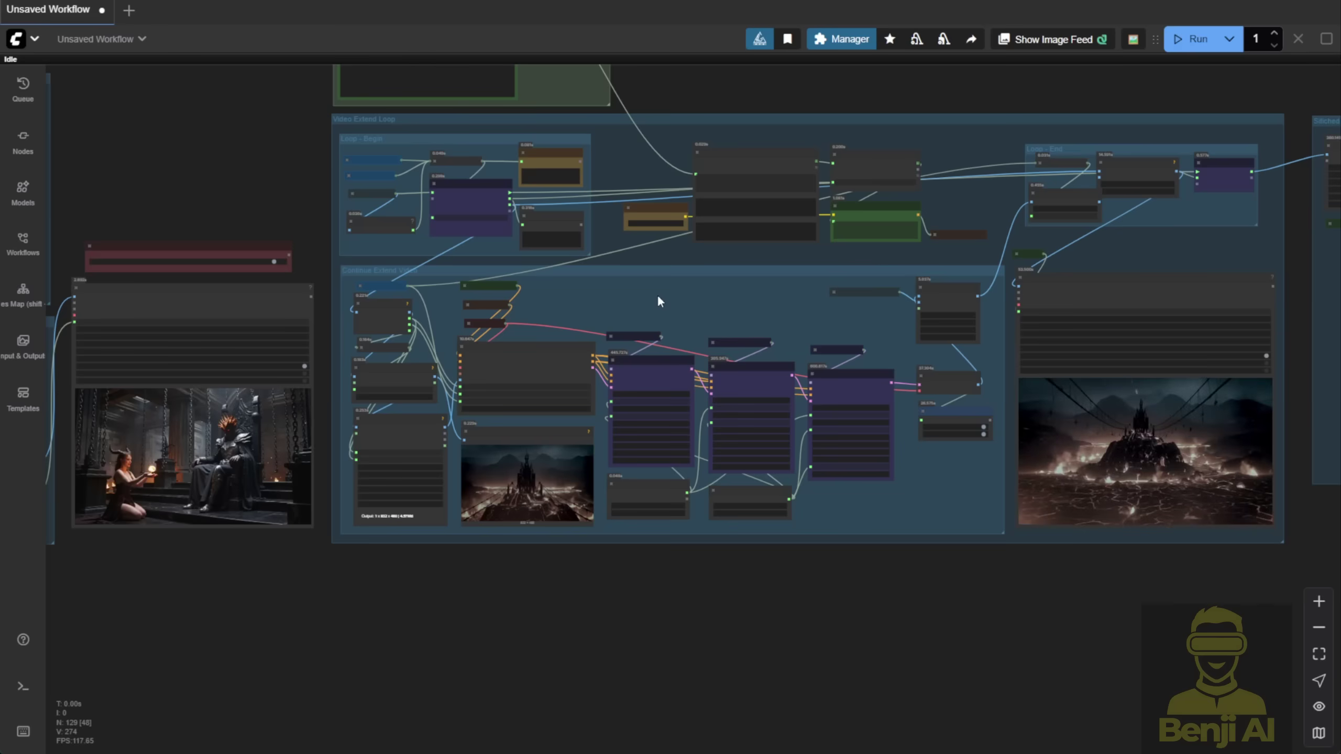
{"action": "left_click_drag", "start_coordinate": [687, 405], "coordinate": [536, 474]}
{"action": "scroll", "coordinate": [653, 489], "scroll_direction": "down", "scroll_amount": 2}
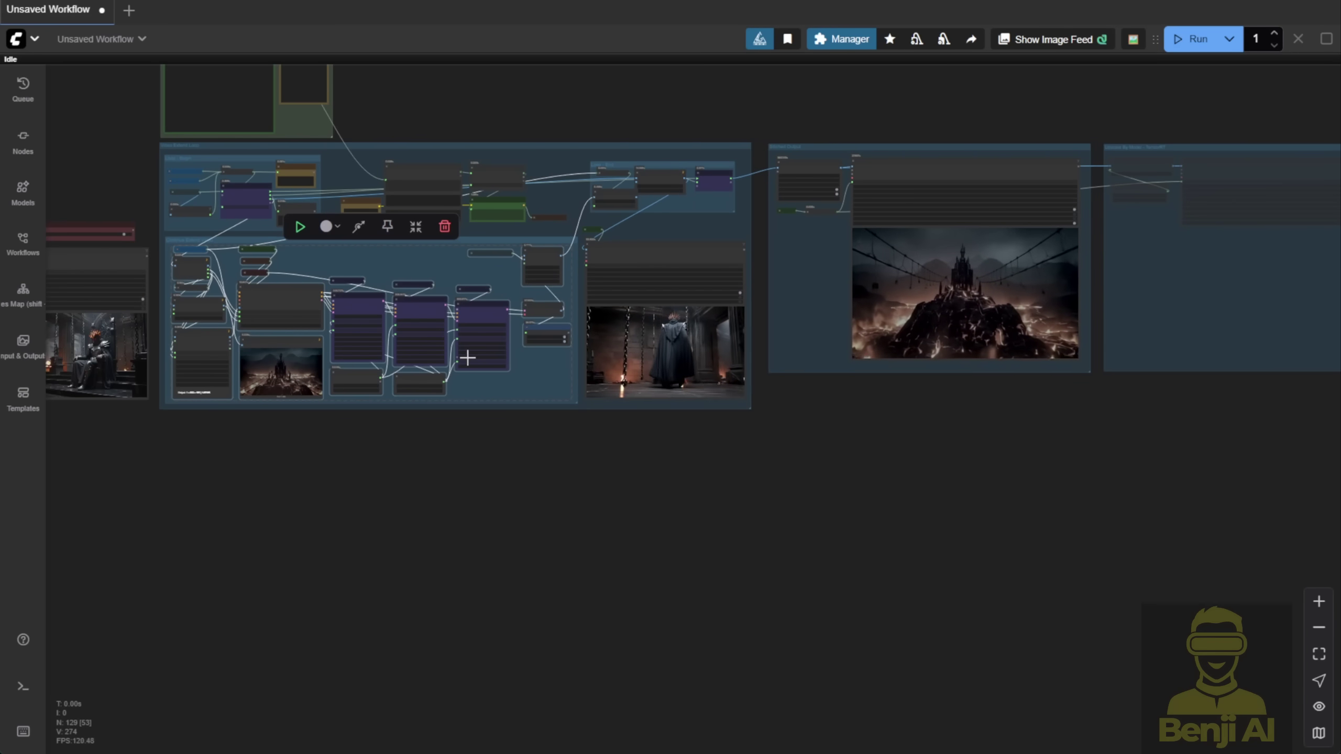
{"action": "scroll", "coordinate": [468, 358], "scroll_direction": "down", "scroll_amount": 3}
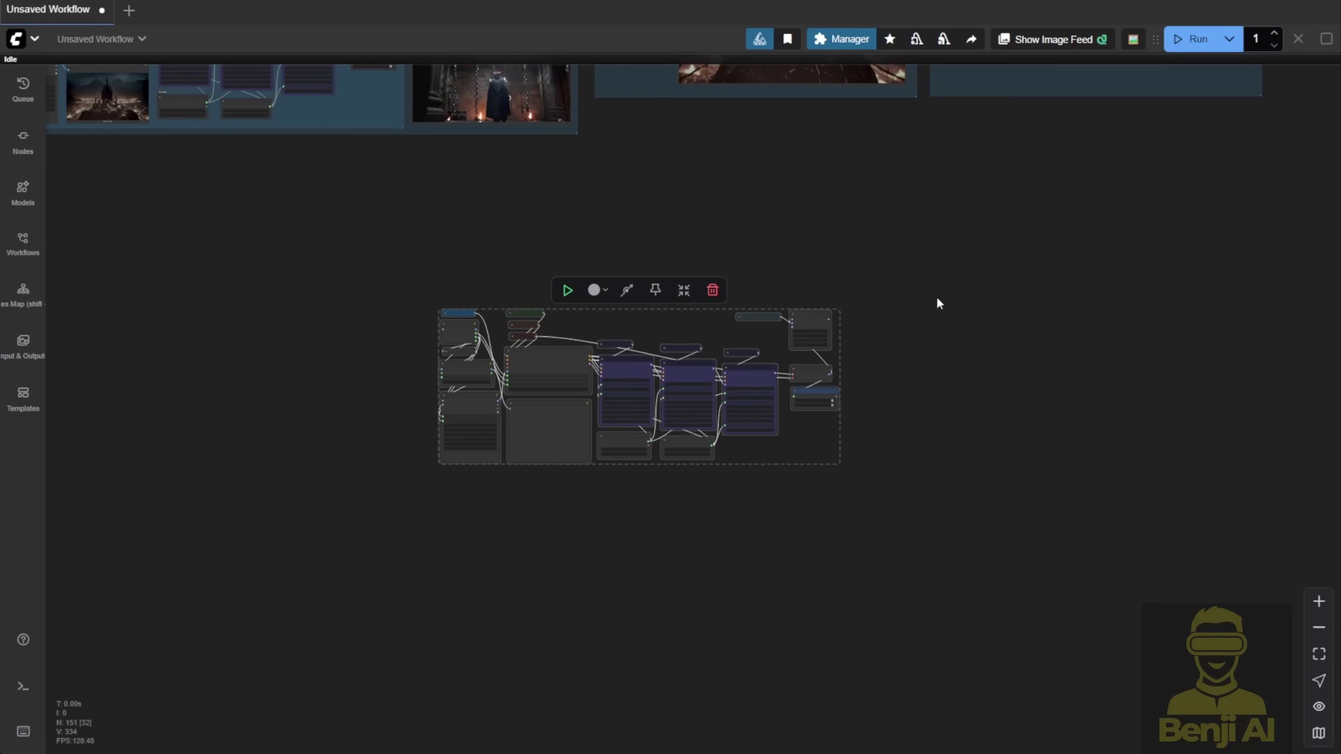
{"action": "left_click", "coordinate": [840, 349]}
{"action": "left_click_drag", "start_coordinate": [831, 316], "coordinate": [840, 327]}
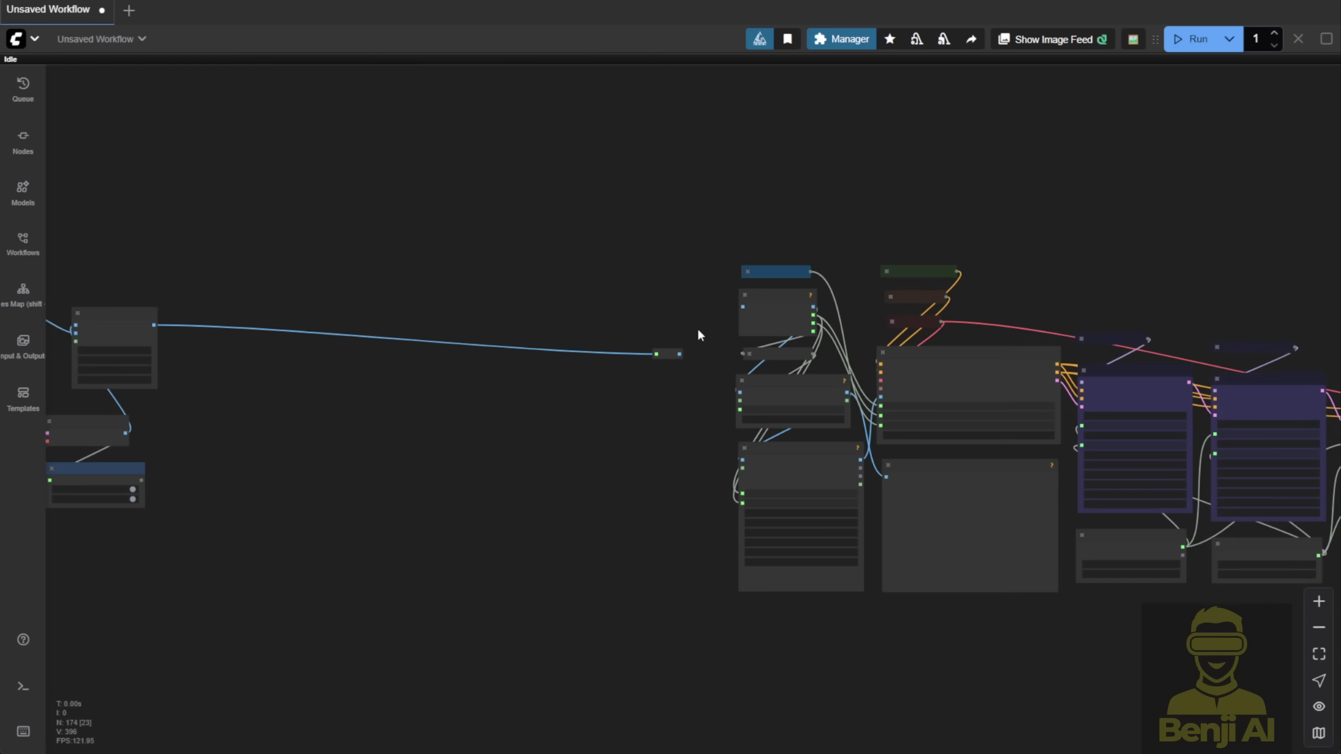
{"action": "left_click_drag", "start_coordinate": [689, 350], "coordinate": [740, 304]}
{"action": "scroll", "coordinate": [887, 235], "scroll_direction": "down", "scroll_amount": 4}
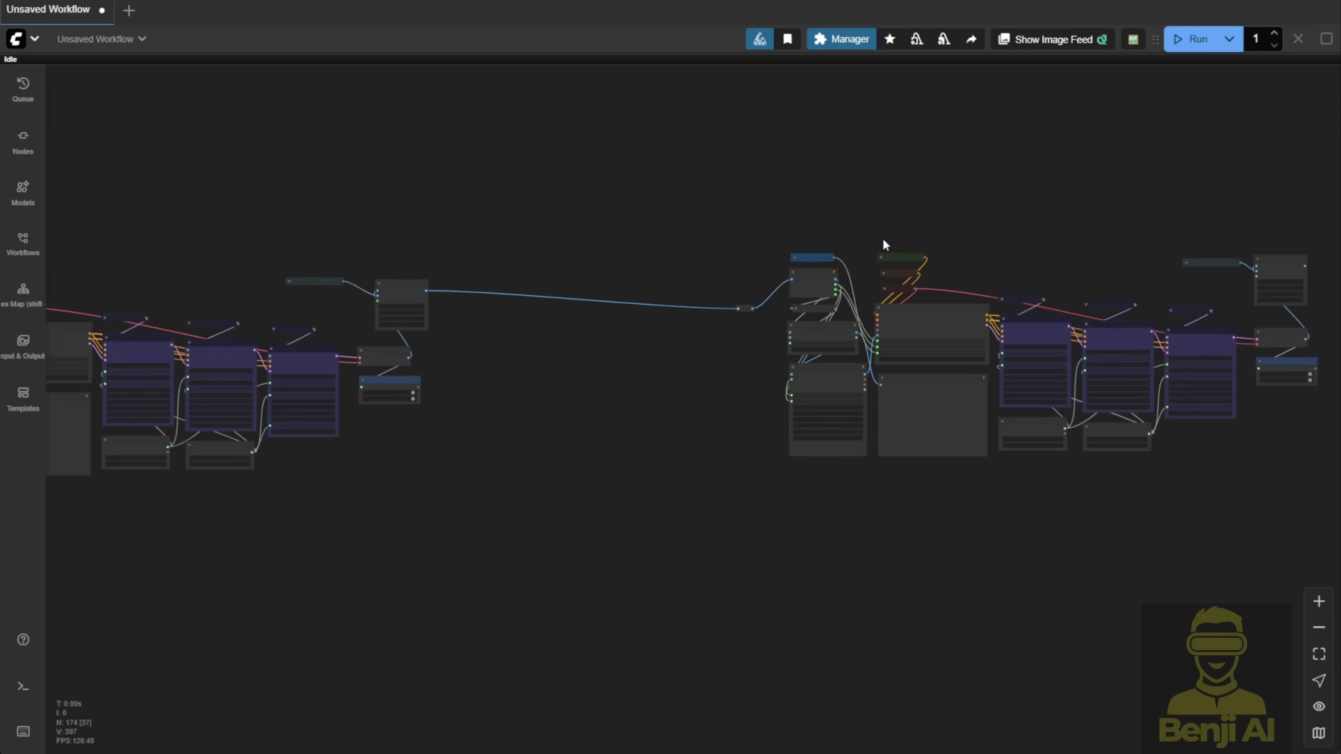
{"action": "scroll", "coordinate": [886, 235], "scroll_direction": "down", "scroll_amount": 2}
{"action": "key", "text": "ctrl+v"}
{"action": "left_click", "coordinate": [730, 234]}
{"action": "scroll", "coordinate": [731, 233], "scroll_direction": "up", "scroll_amount": 2}
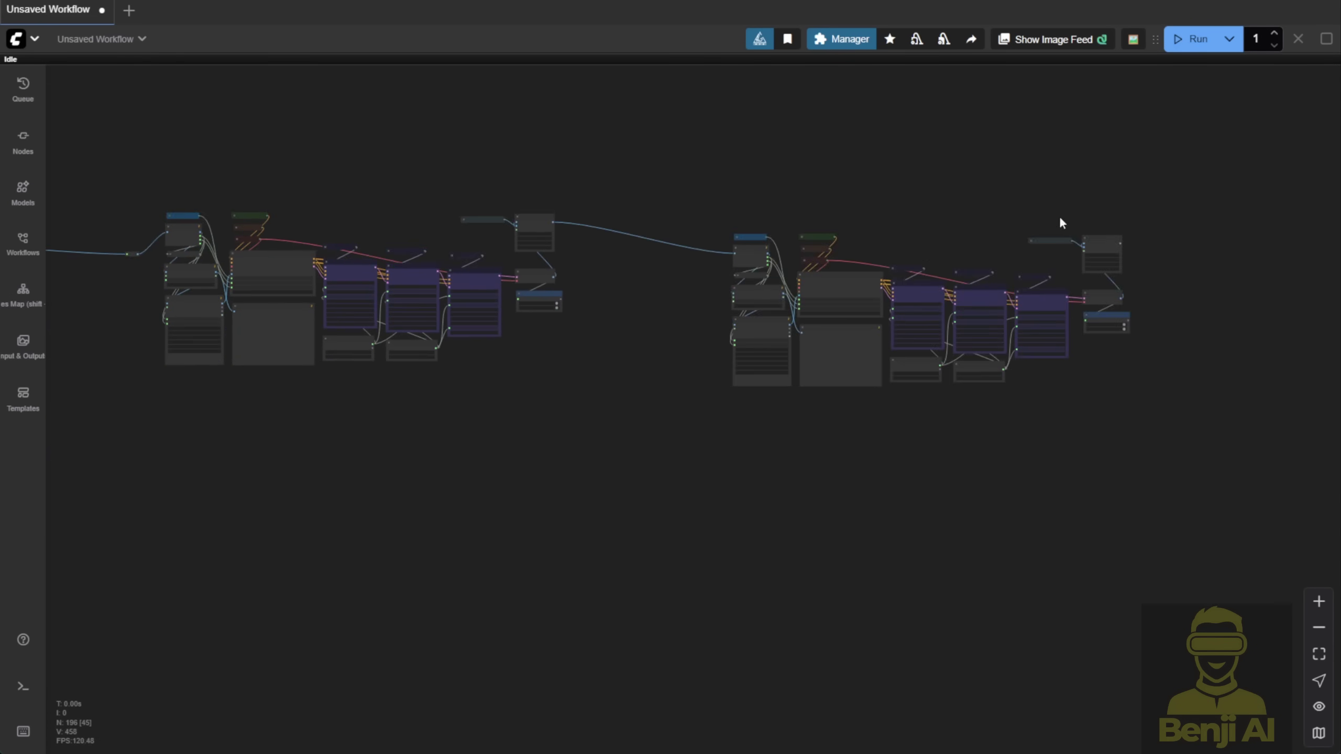
{"action": "scroll", "coordinate": [851, 515], "scroll_direction": "down", "scroll_amount": 3}
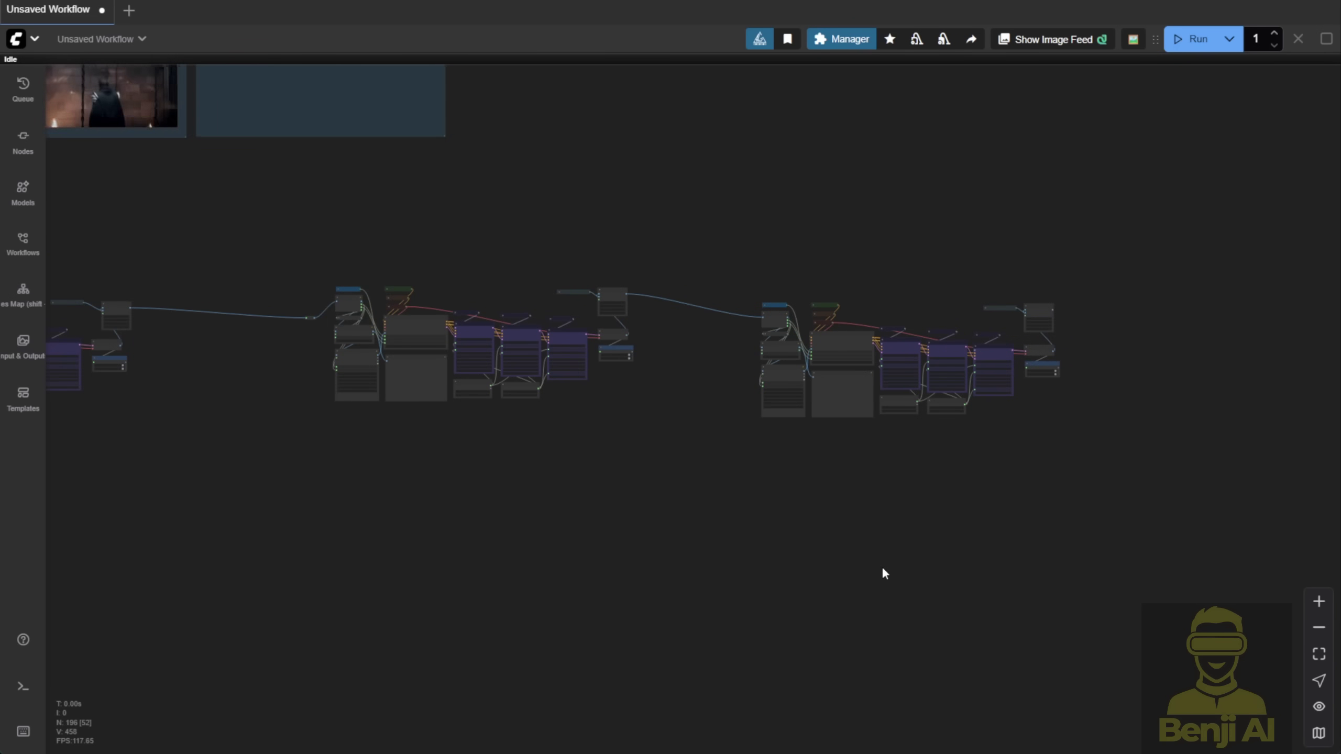
{"action": "scroll", "coordinate": [676, 536], "scroll_direction": "down", "scroll_amount": 2}
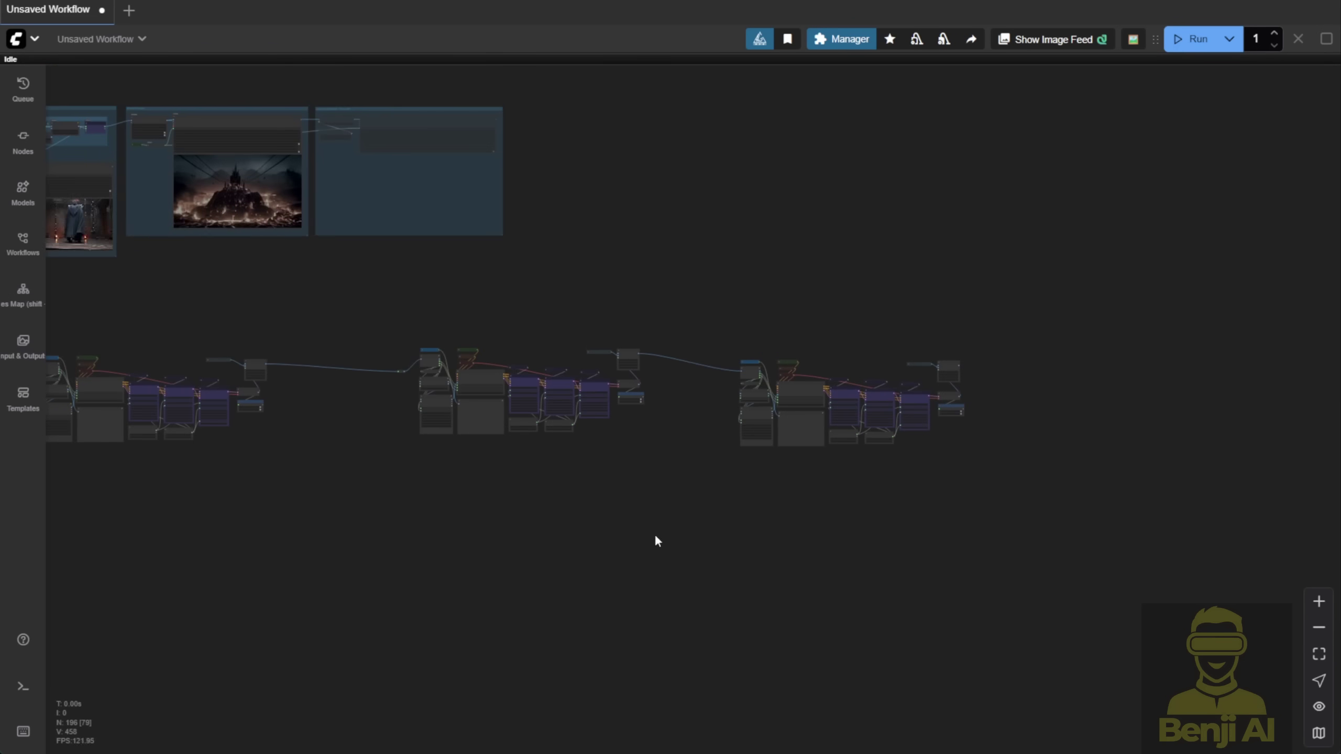
{"action": "left_click_drag", "start_coordinate": [656, 542], "coordinate": [907, 524]}
{"action": "left_click_drag", "start_coordinate": [264, 313], "coordinate": [1230, 511]}
{"action": "key", "text": "Delete"}
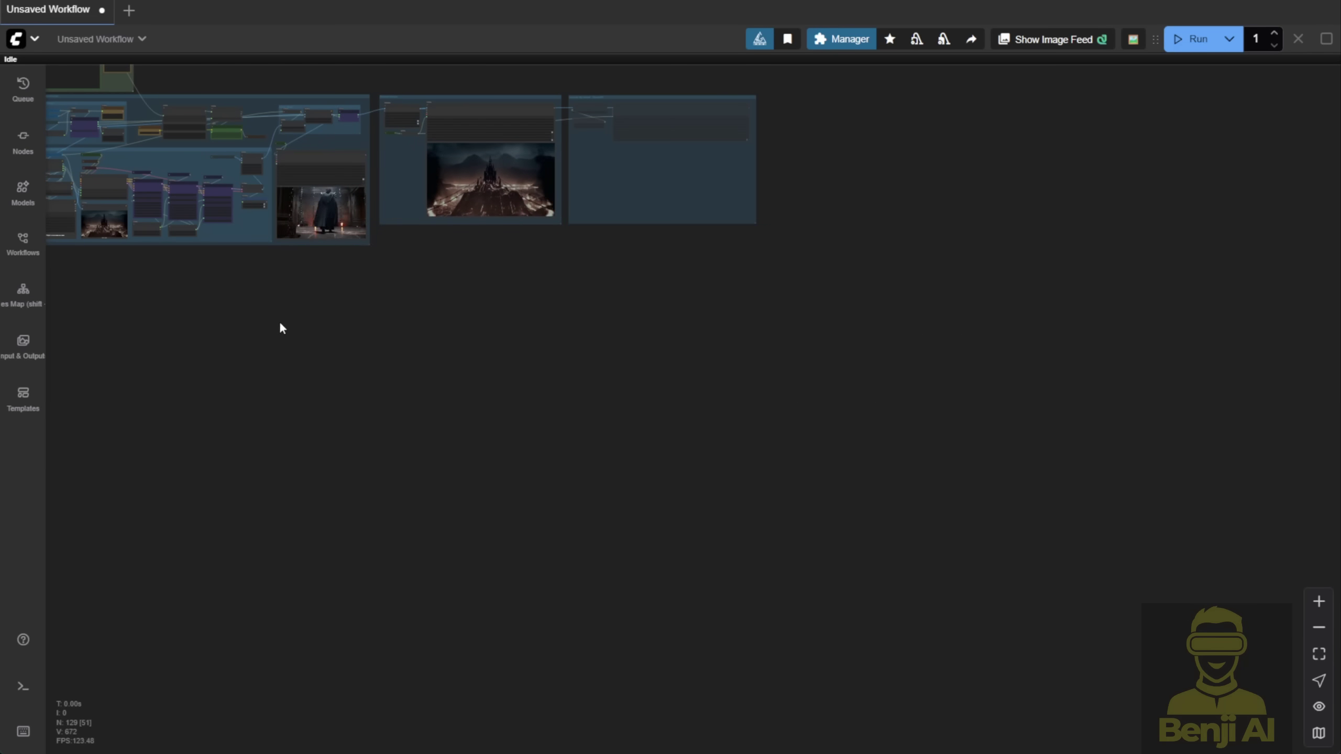
{"action": "key", "text": "."}
{"action": "scroll", "coordinate": [568, 458], "scroll_direction": "up", "scroll_amount": 5}
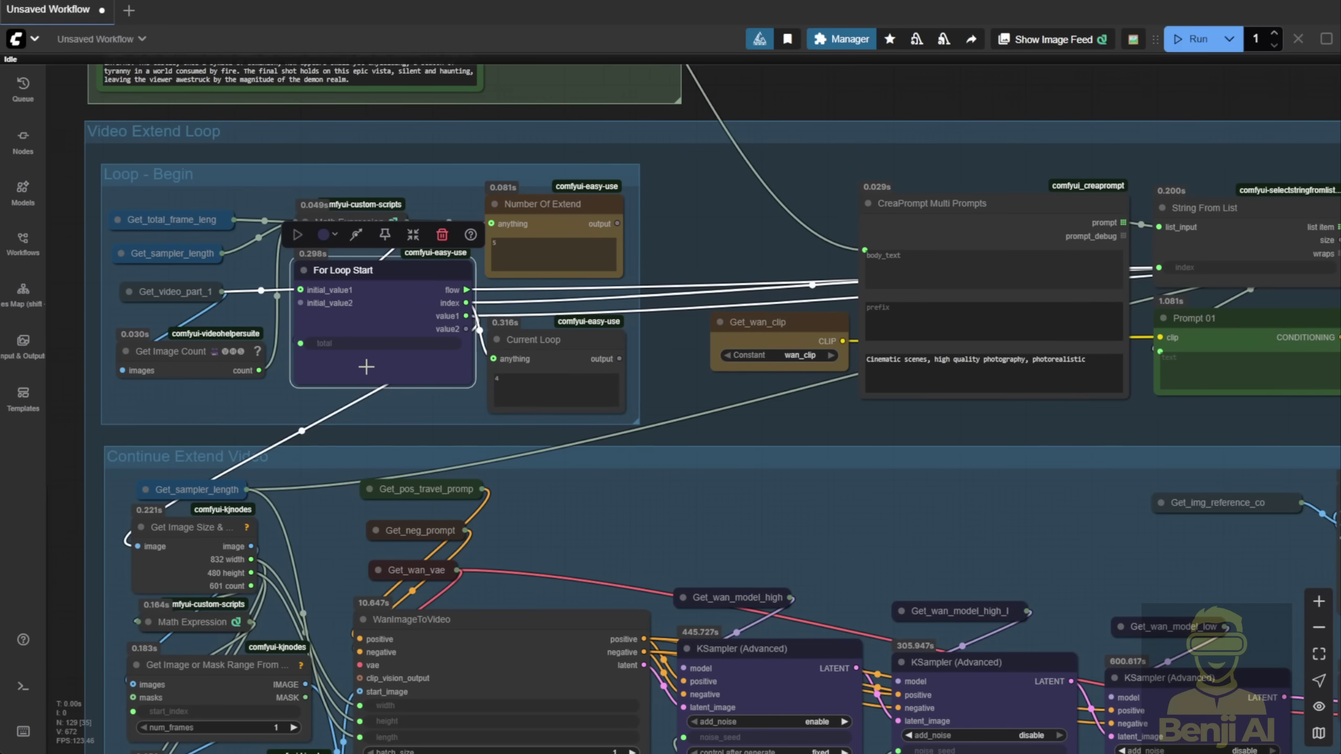
{"action": "left_click_drag", "start_coordinate": [377, 388], "coordinate": [500, 471]}
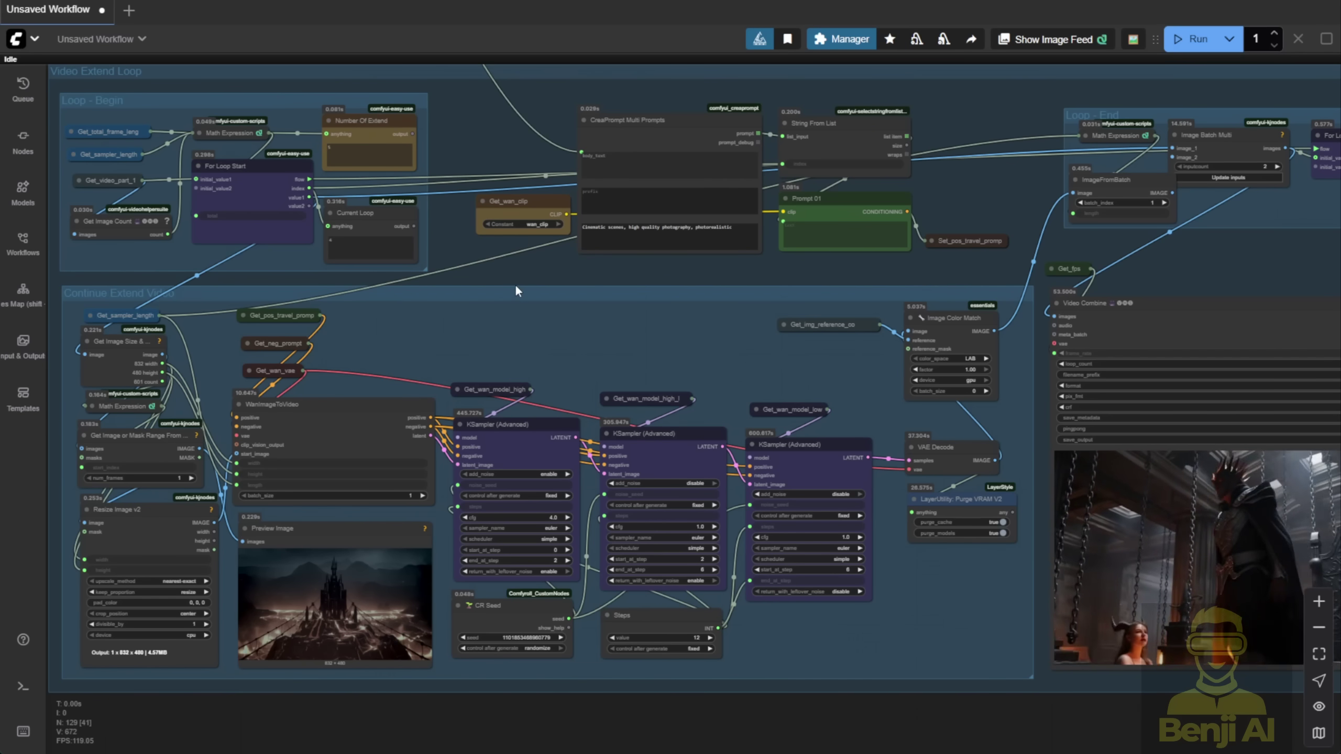
{"action": "left_click_drag", "start_coordinate": [520, 272], "coordinate": [638, 509]}
{"action": "scroll", "coordinate": [953, 340], "scroll_direction": "up", "scroll_amount": 7}
{"action": "left_click", "coordinate": [952, 338]}
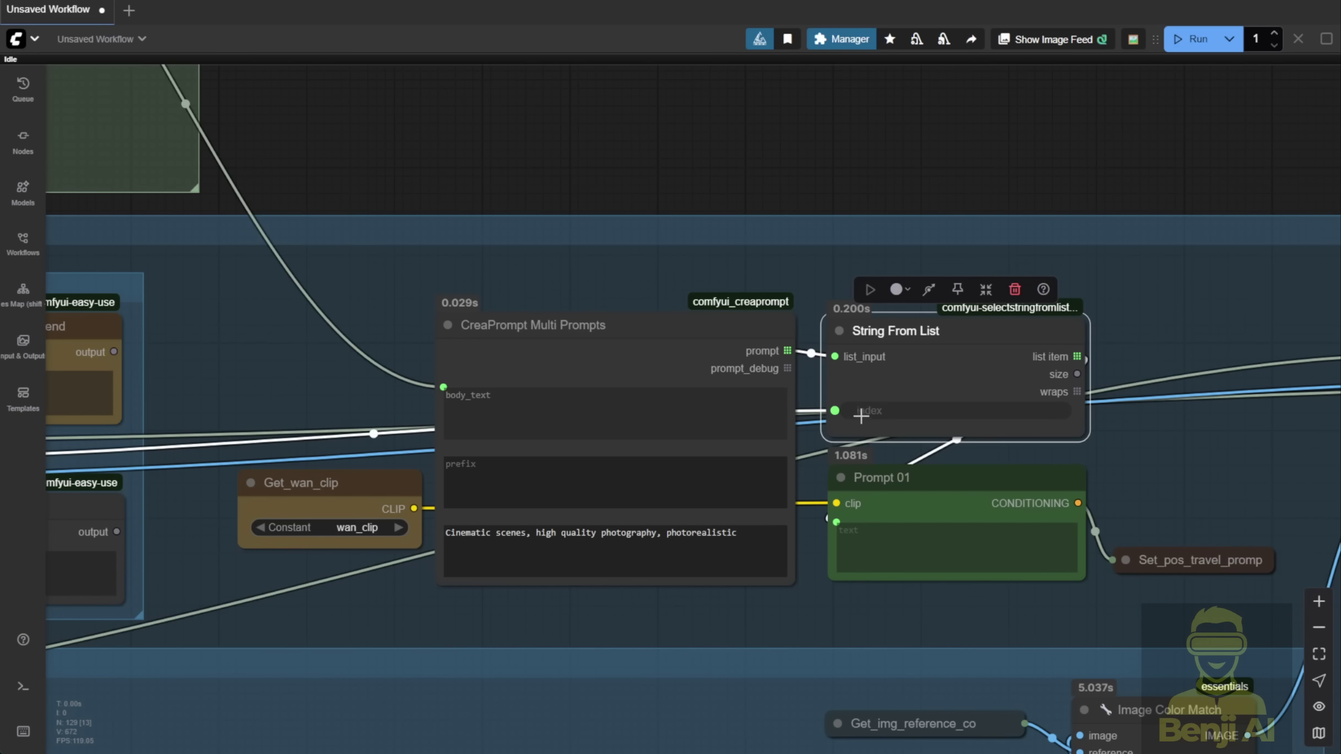
{"action": "scroll", "coordinate": [863, 413], "scroll_direction": "up", "scroll_amount": 1}
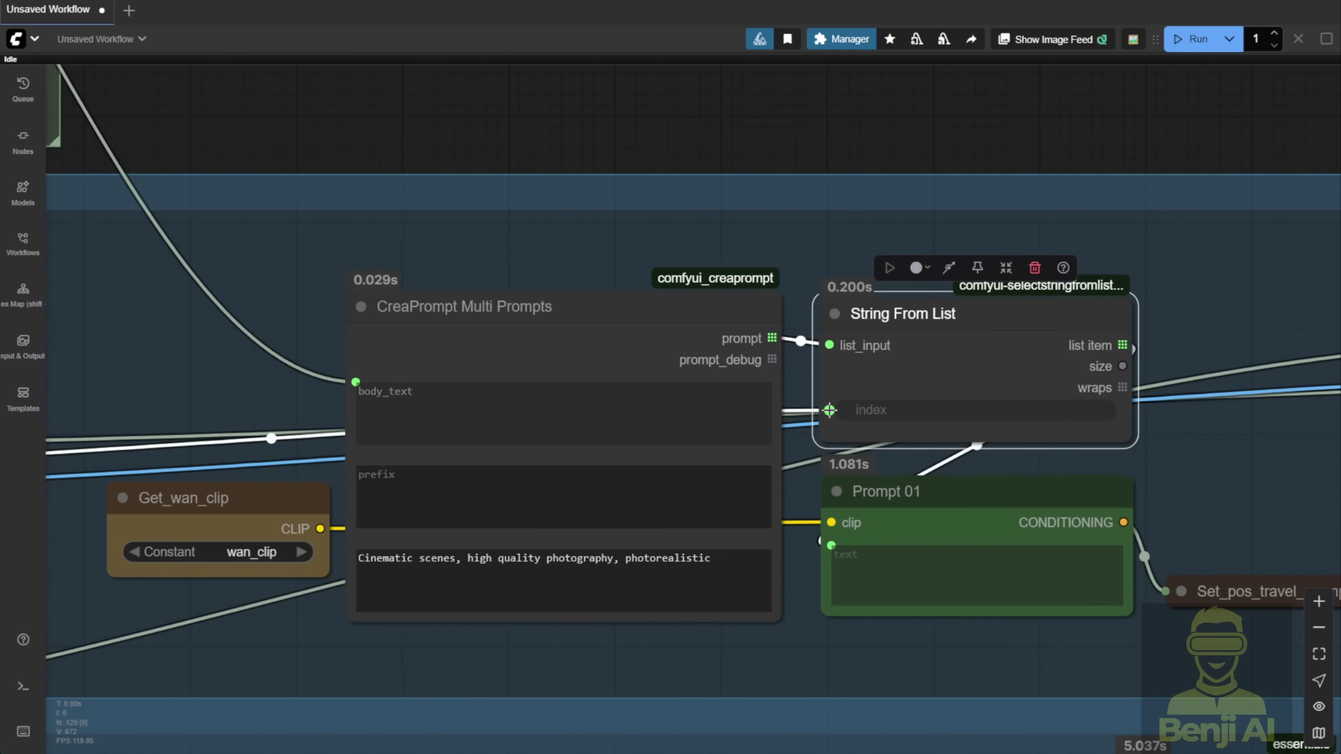
{"action": "mouse_move", "coordinate": [829, 411]}
{"action": "left_mouse_down"}
{"action": "mouse_move", "coordinate": [464, 440]}
{"action": "mouse_move", "coordinate": [726, 405]}
{"action": "mouse_move", "coordinate": [829, 410]}
{"action": "left_mouse_up"}
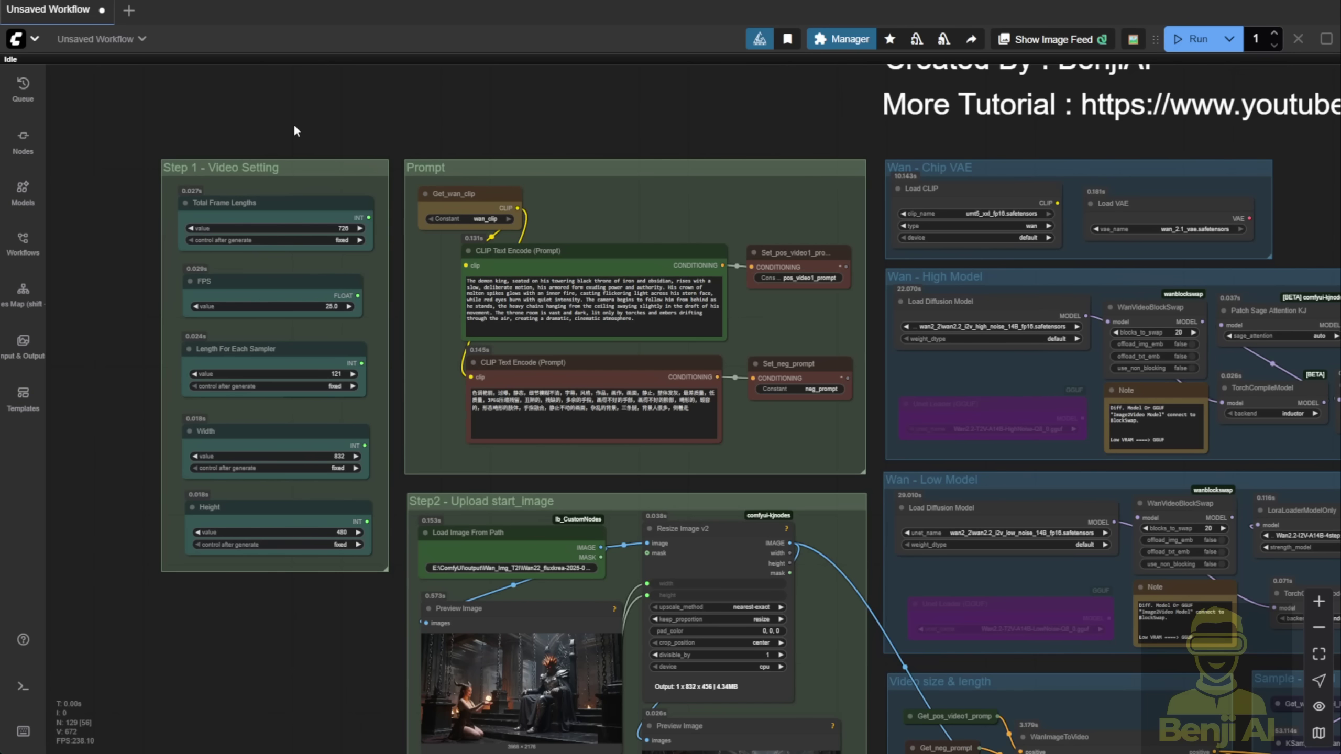
{"action": "scroll", "coordinate": [293, 124], "scroll_direction": "up", "scroll_amount": 2}
{"action": "left_click_drag", "start_coordinate": [294, 124], "coordinate": [480, 92]}
{"action": "left_click", "coordinate": [437, 152]}
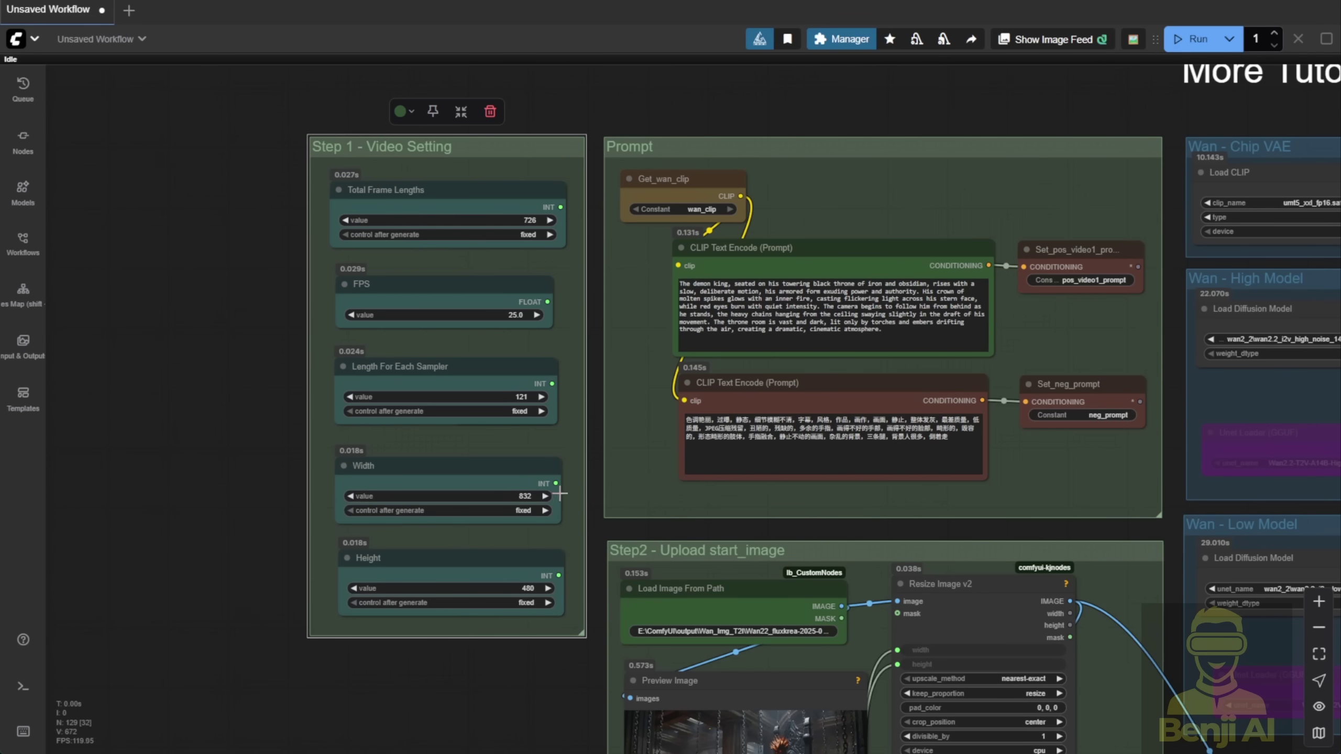
{"action": "left_click", "coordinate": [254, 414]}
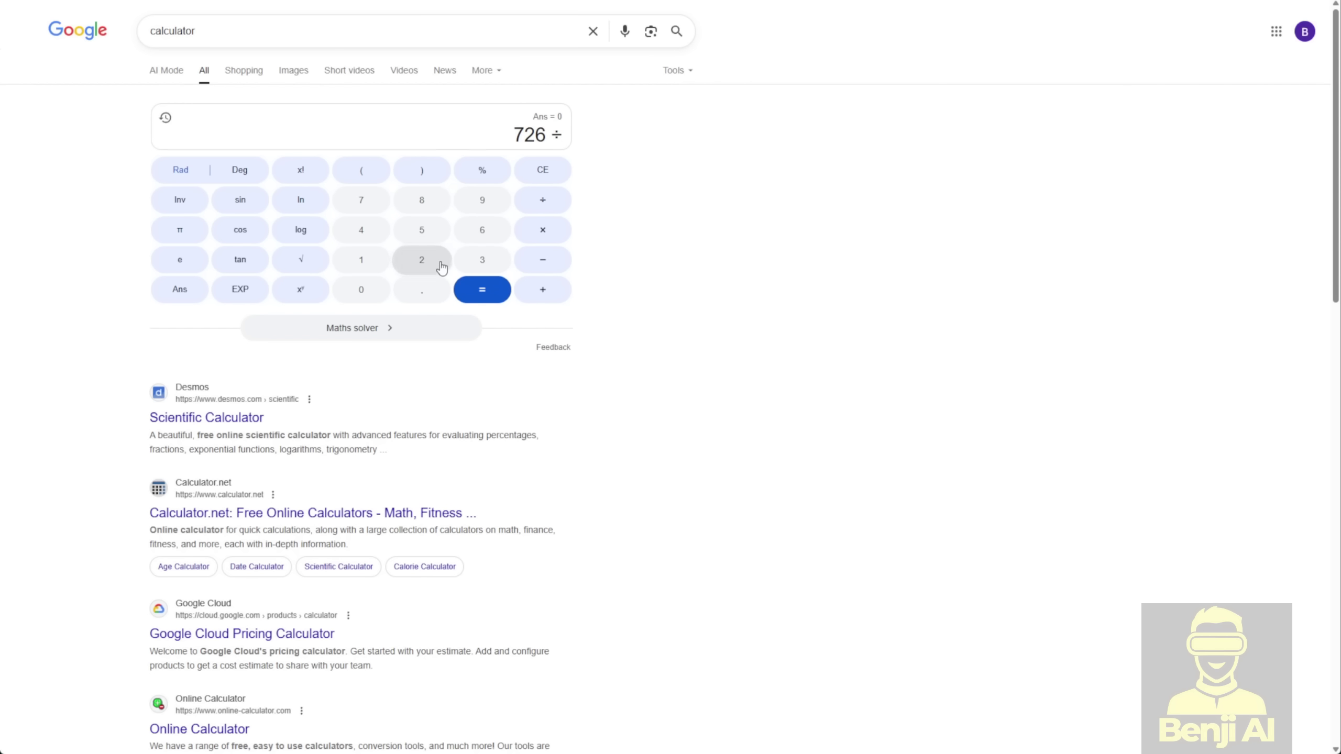
- Finish dividing 726 by 25 in Google's calculator, getting 29.04
{"action": "left_click", "coordinate": [442, 268]}
{"action": "left_click", "coordinate": [434, 233]}
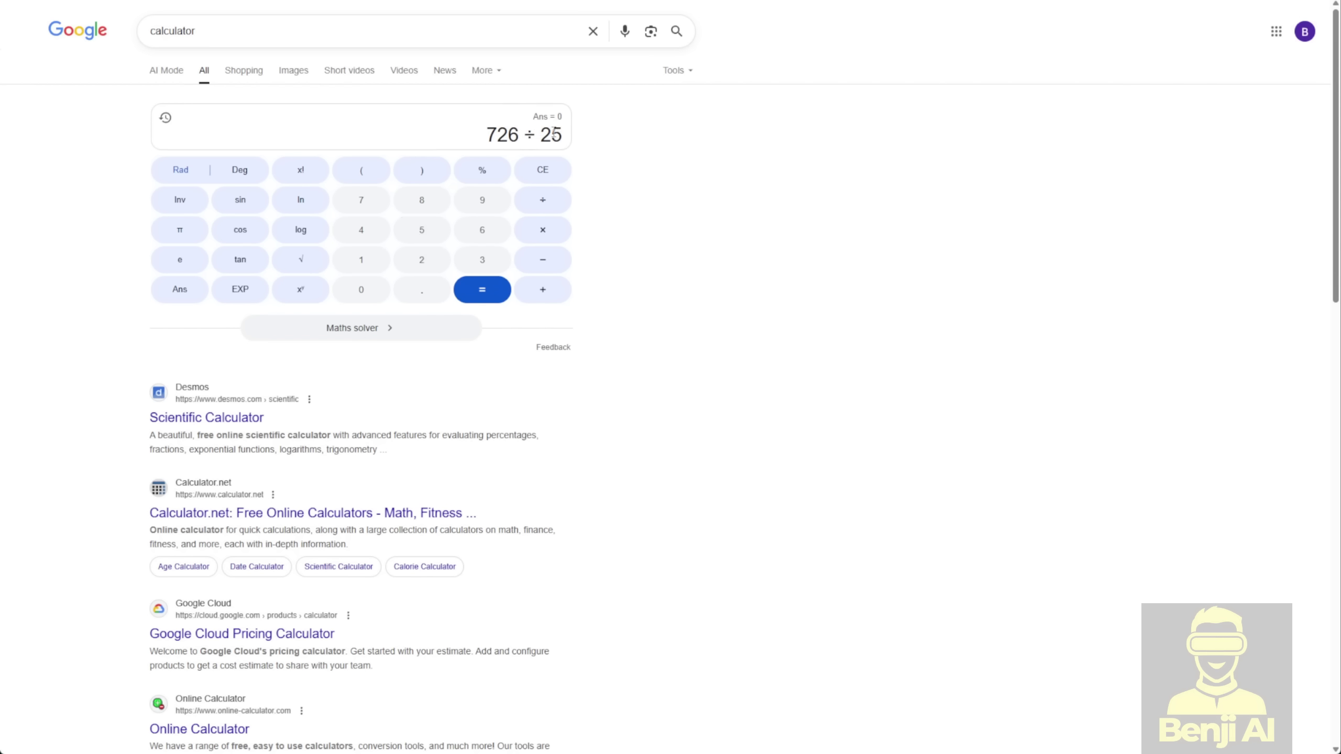
{"action": "left_click", "coordinate": [481, 296]}
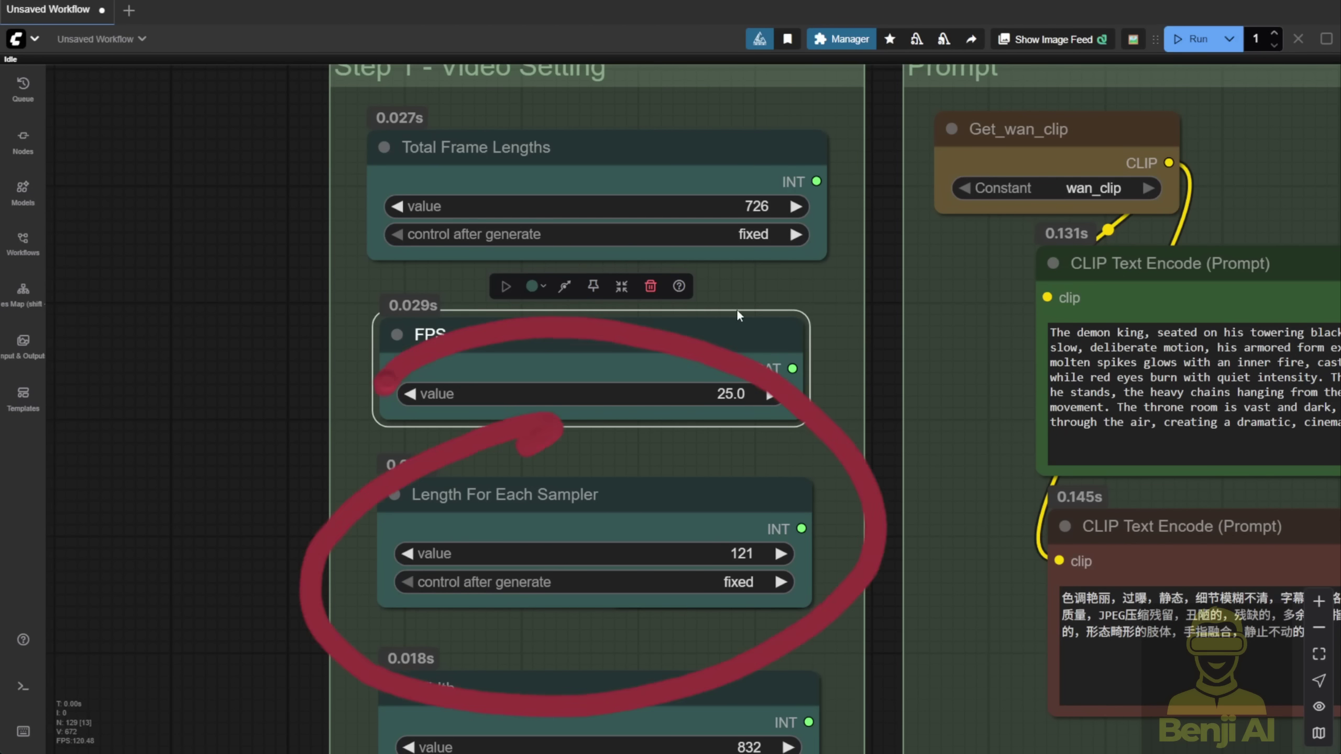
- Change Length For Each Sampler from 121 to 129
{"action": "left_click_drag", "start_coordinate": [737, 308], "coordinate": [758, 115]}
{"action": "left_click", "coordinate": [697, 361]}
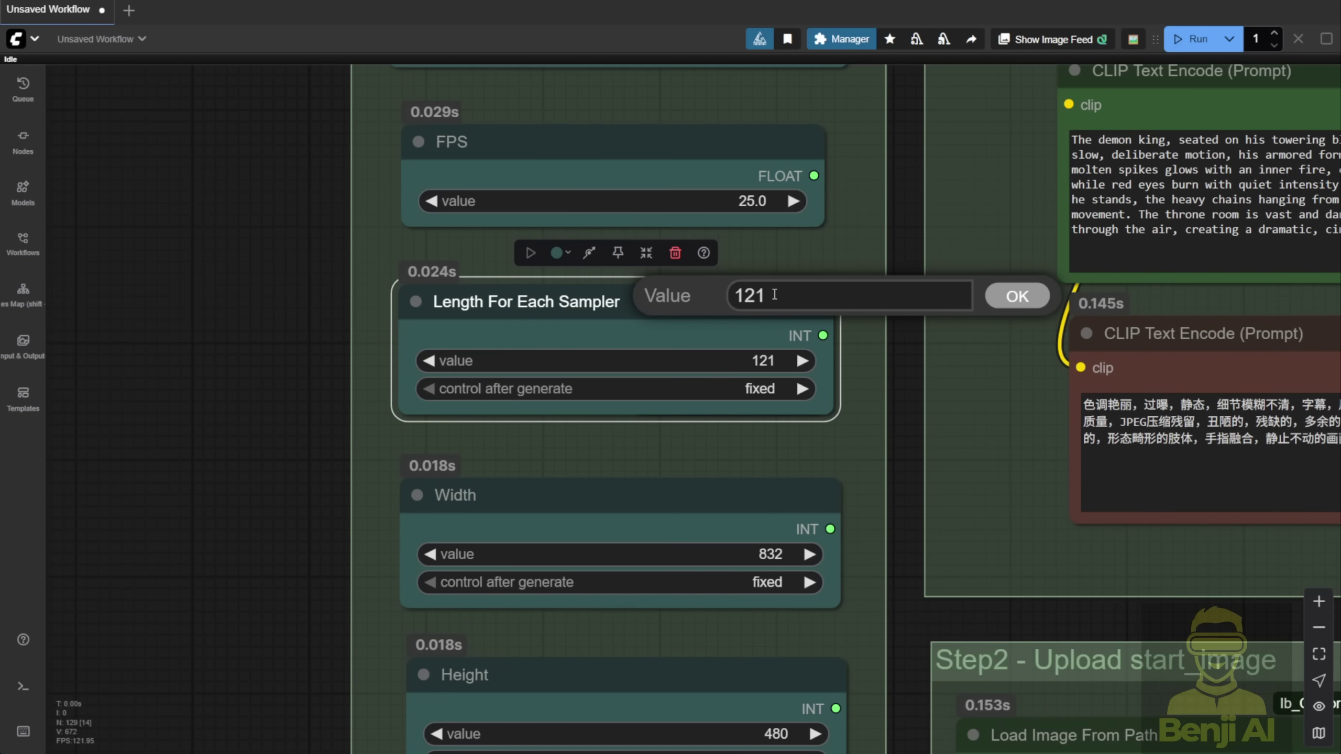
{"action": "key", "text": "BackSpace"}
{"action": "type", "text": "9"}
{"action": "key", "text": "Return"}
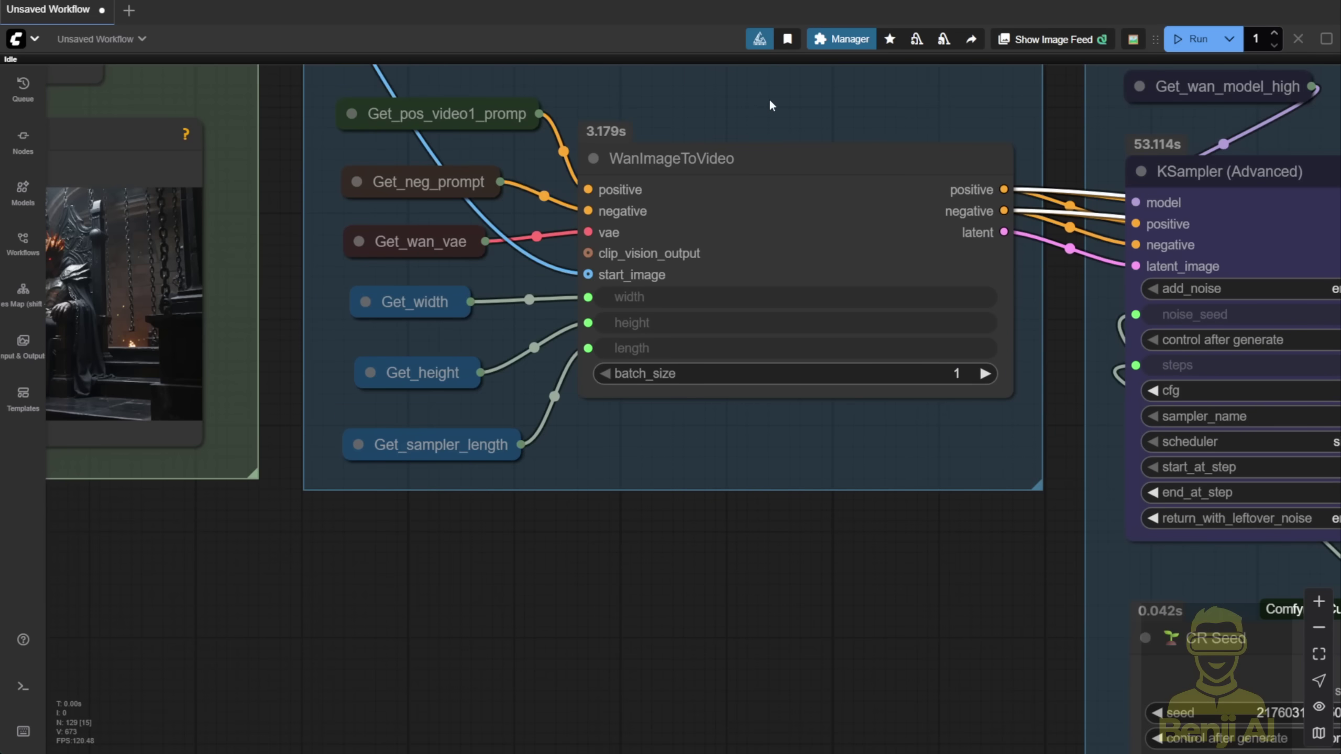
- Disconnect Get_sampler_length from WanImageToVideo's length input and expand the Get_sampler_length node
{"action": "scroll", "coordinate": [708, 260], "scroll_direction": "up", "scroll_amount": 2}
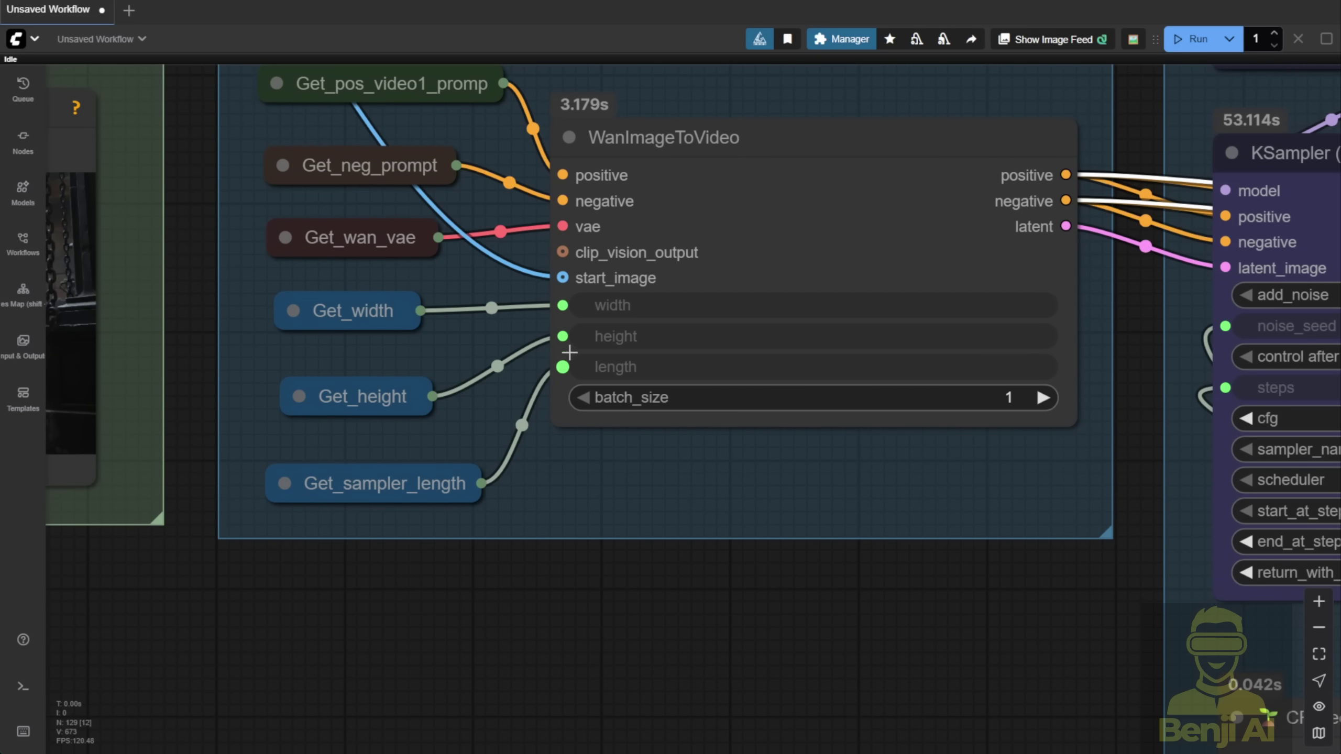
{"action": "left_click_drag", "start_coordinate": [563, 367], "coordinate": [526, 464]}
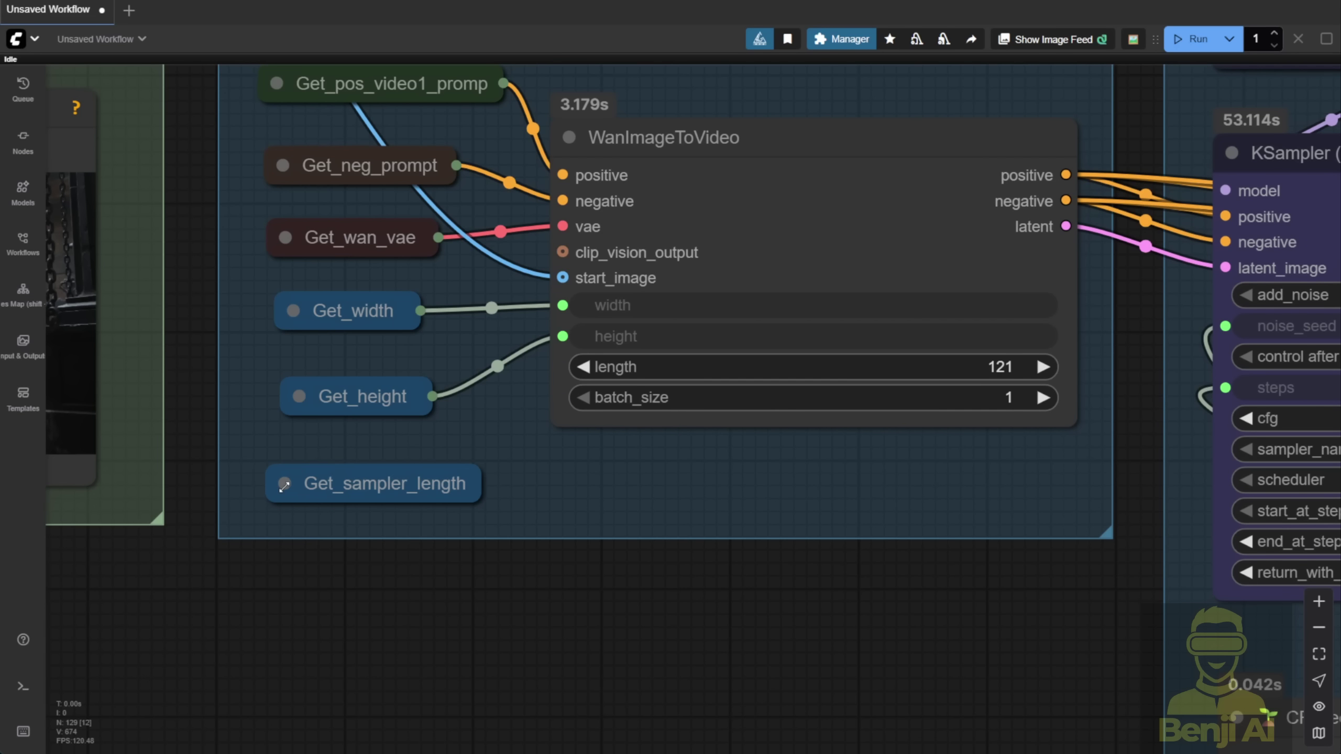
{"action": "left_click", "coordinate": [285, 484]}
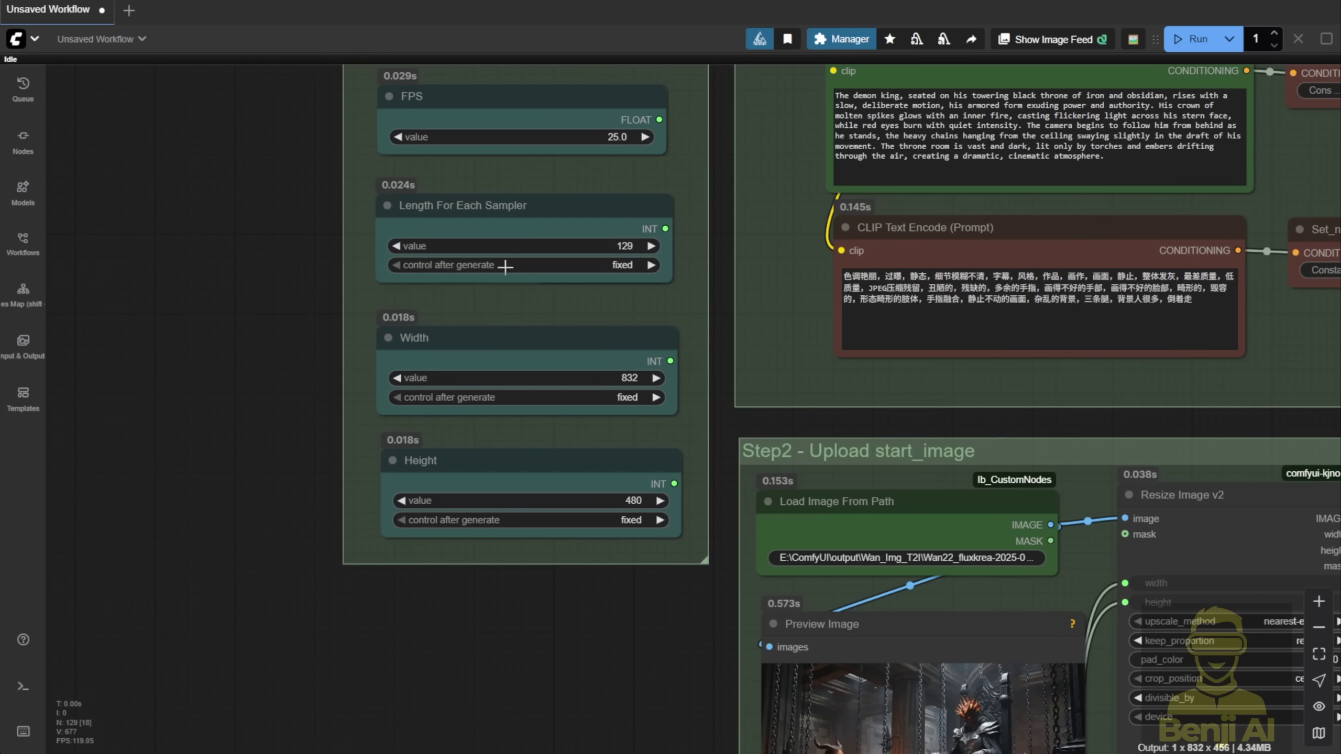
- Set the video FPS to 16 in the Video Setting group
{"action": "left_click_drag", "start_coordinate": [306, 239], "coordinate": [329, 372]}
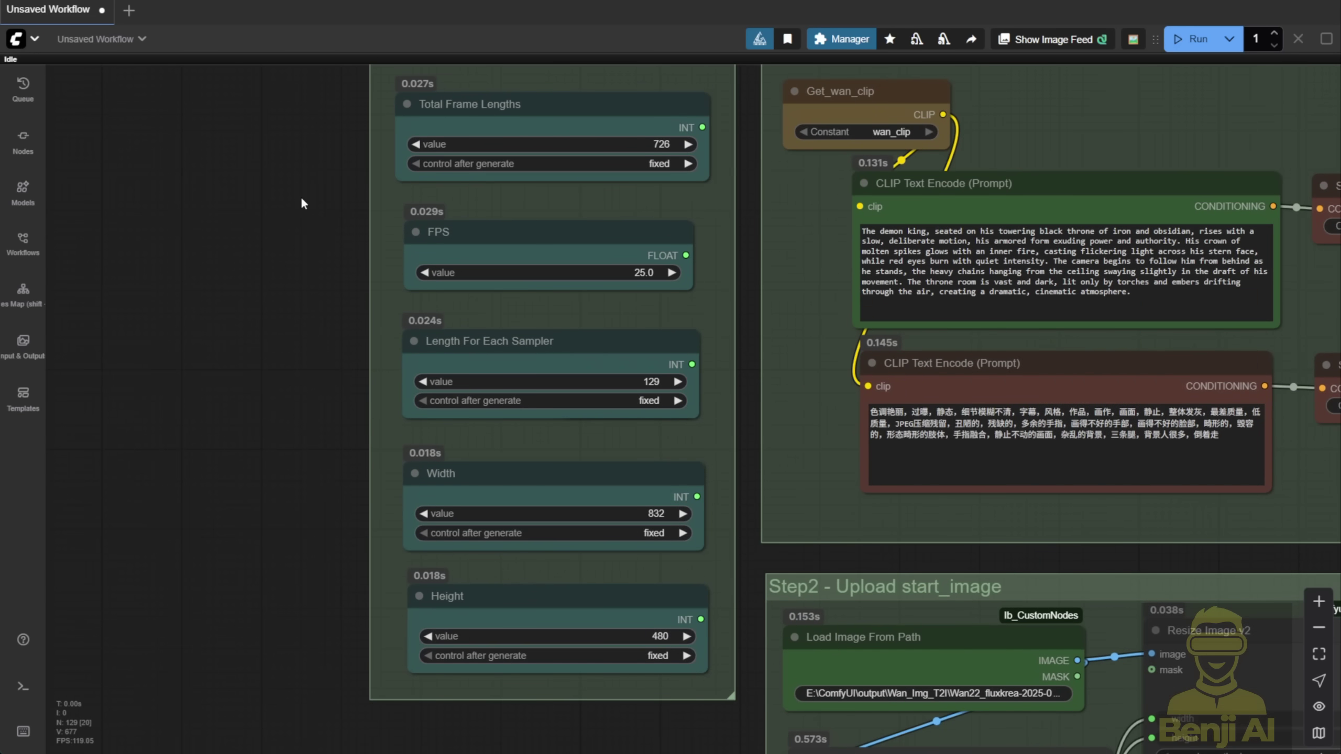
{"action": "left_click_drag", "start_coordinate": [301, 203], "coordinate": [324, 233]}
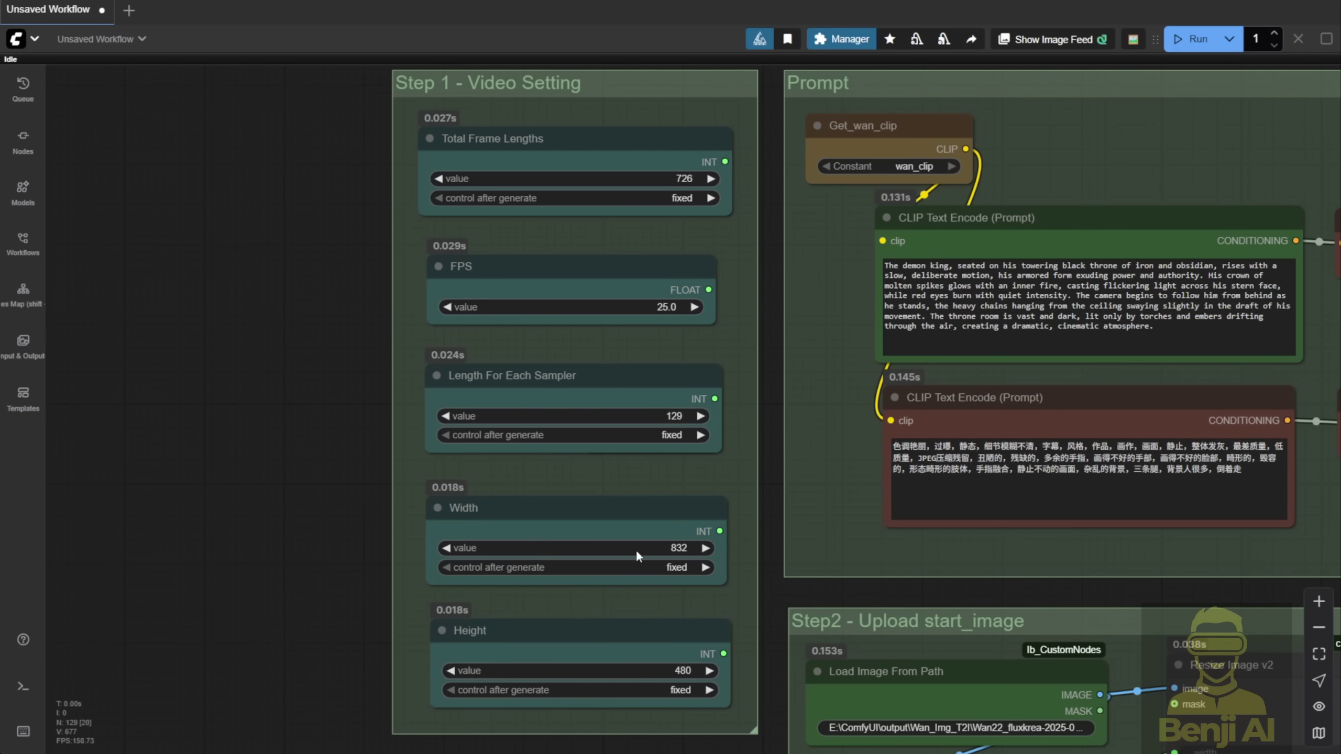
{"action": "left_click", "coordinate": [634, 311]}
{"action": "type", "text": "16"}
{"action": "key", "text": "Return"}
- Divide the 726 total frames by 16 on the calculator
{"action": "left_click", "coordinate": [589, 147]}
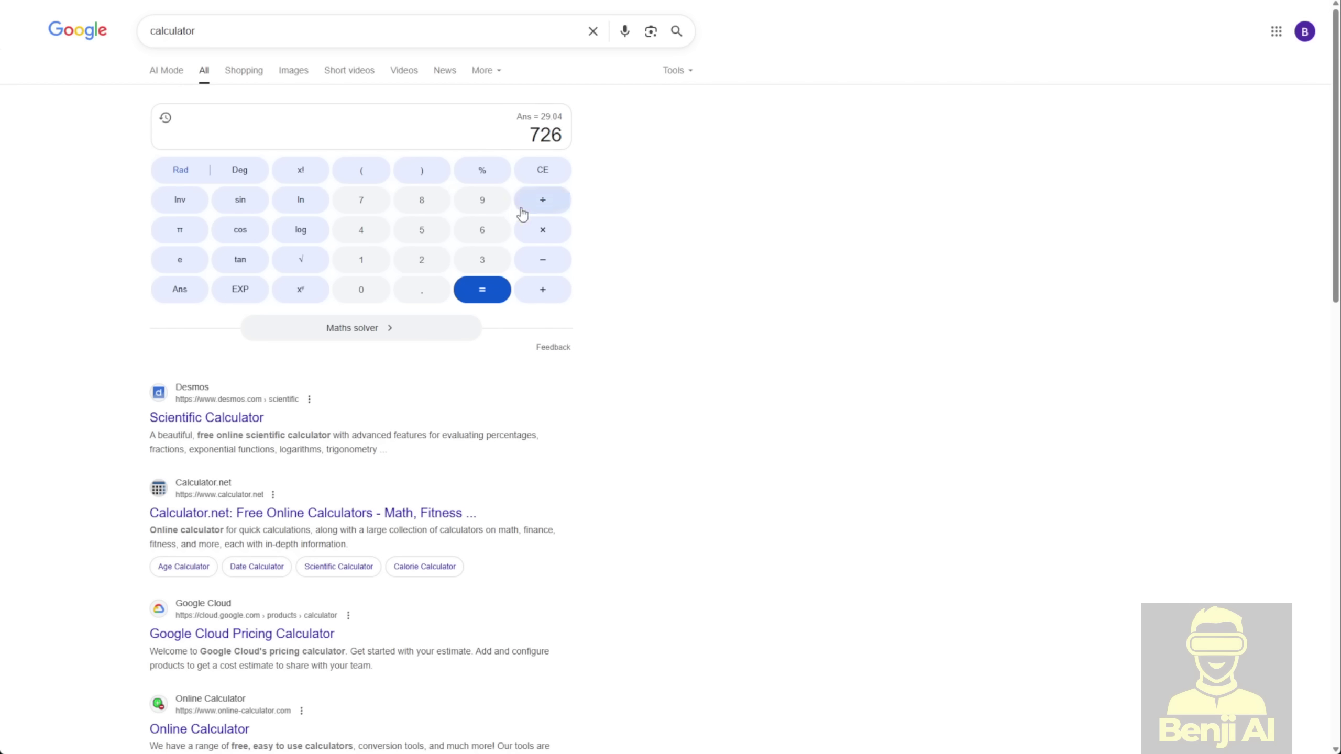
{"action": "left_click", "coordinate": [543, 200]}
{"action": "left_click", "coordinate": [361, 260]}
{"action": "left_click", "coordinate": [482, 230]}
{"action": "left_click", "coordinate": [490, 294]}
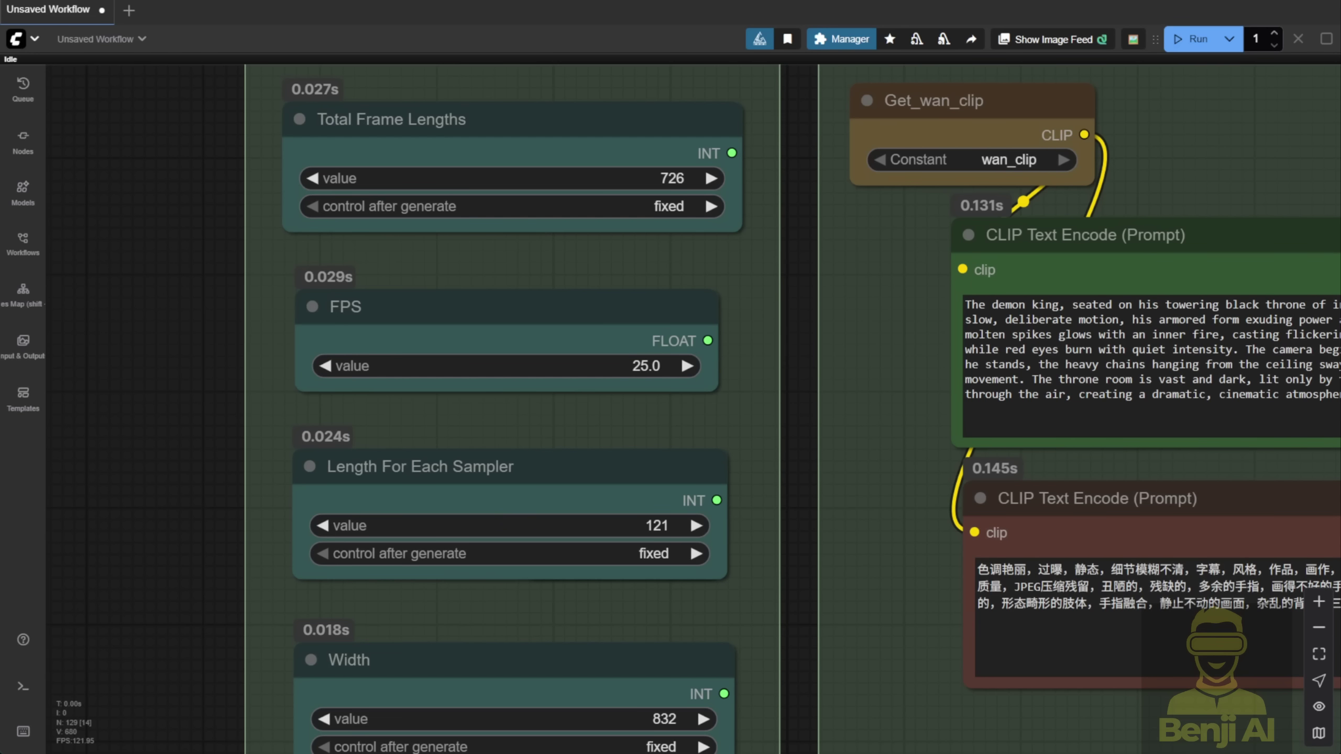
- Change the FPS value to 30
{"action": "left_click", "coordinate": [617, 355]}
{"action": "type", "text": "30"}
{"action": "key", "text": "Return"}
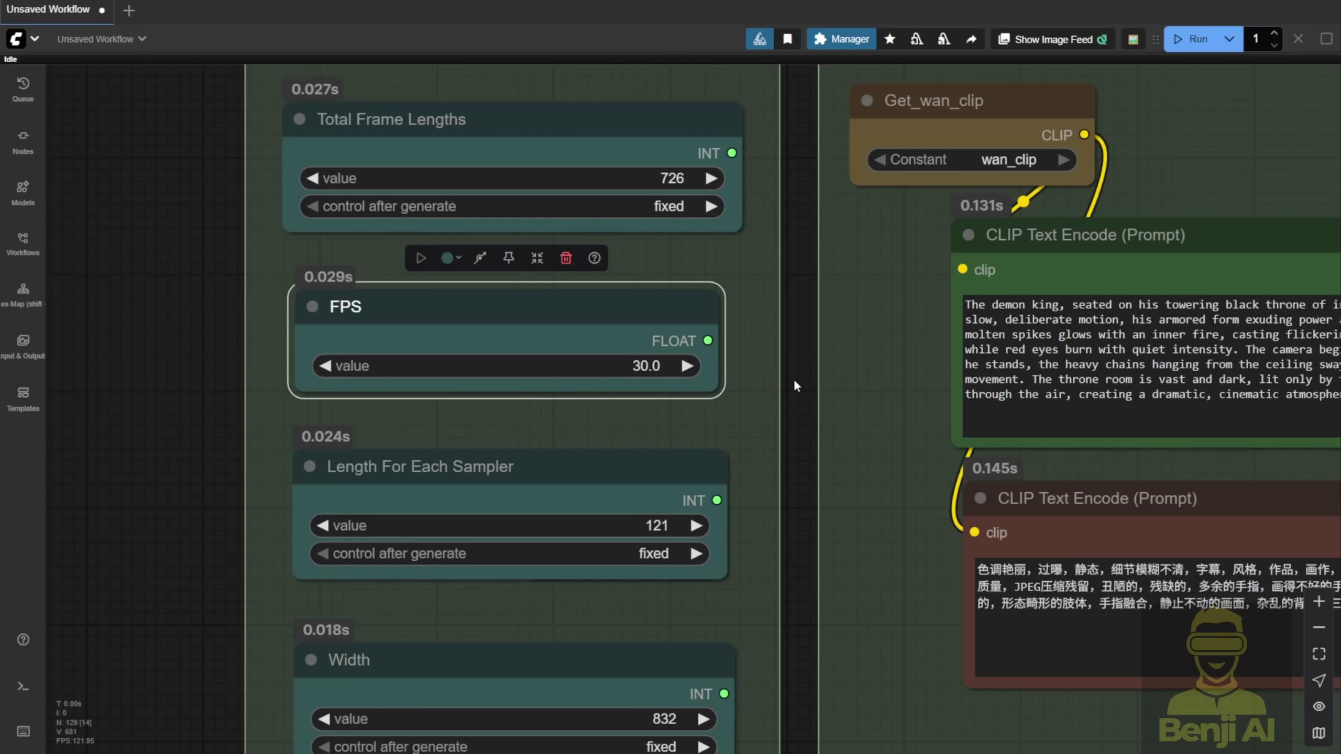
{"action": "scroll", "coordinate": [794, 379], "scroll_direction": "down", "scroll_amount": 5}
{"action": "left_click", "coordinate": [735, 623]}
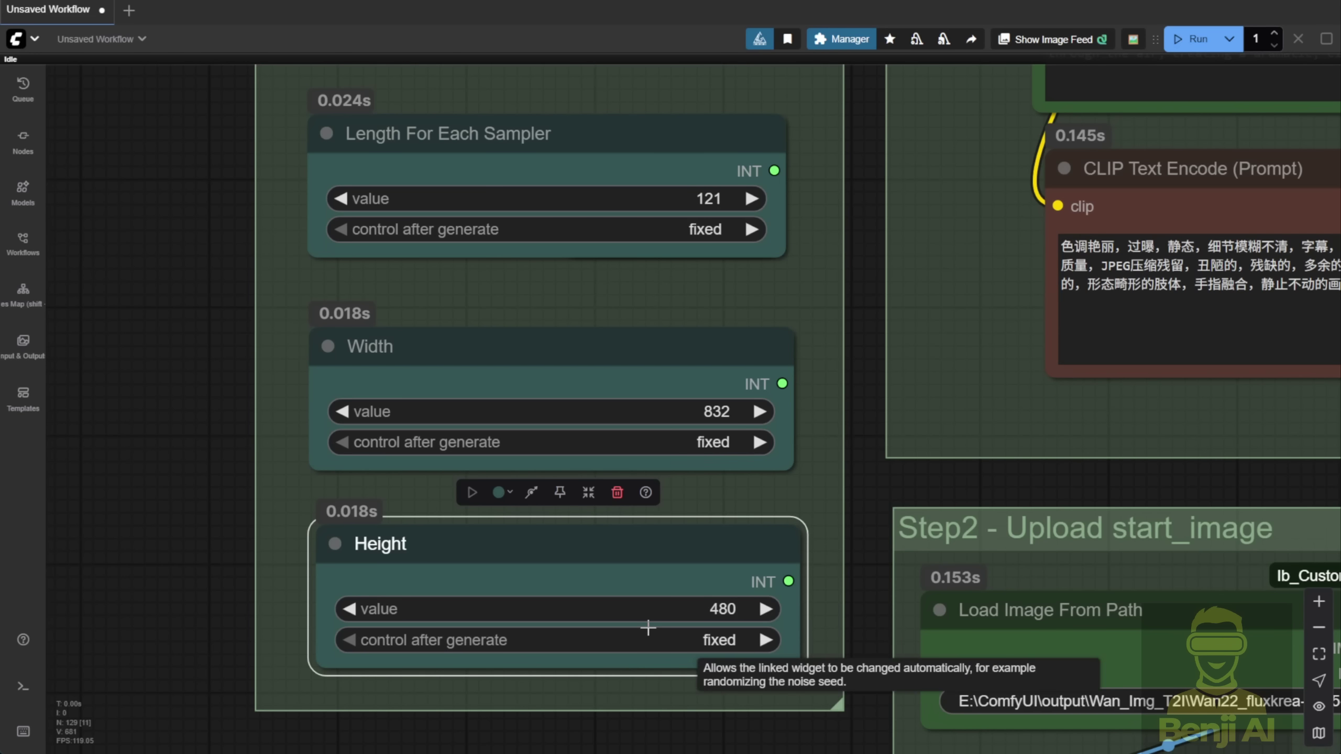
{"action": "scroll", "coordinate": [734, 621], "scroll_direction": "up", "scroll_amount": 2}
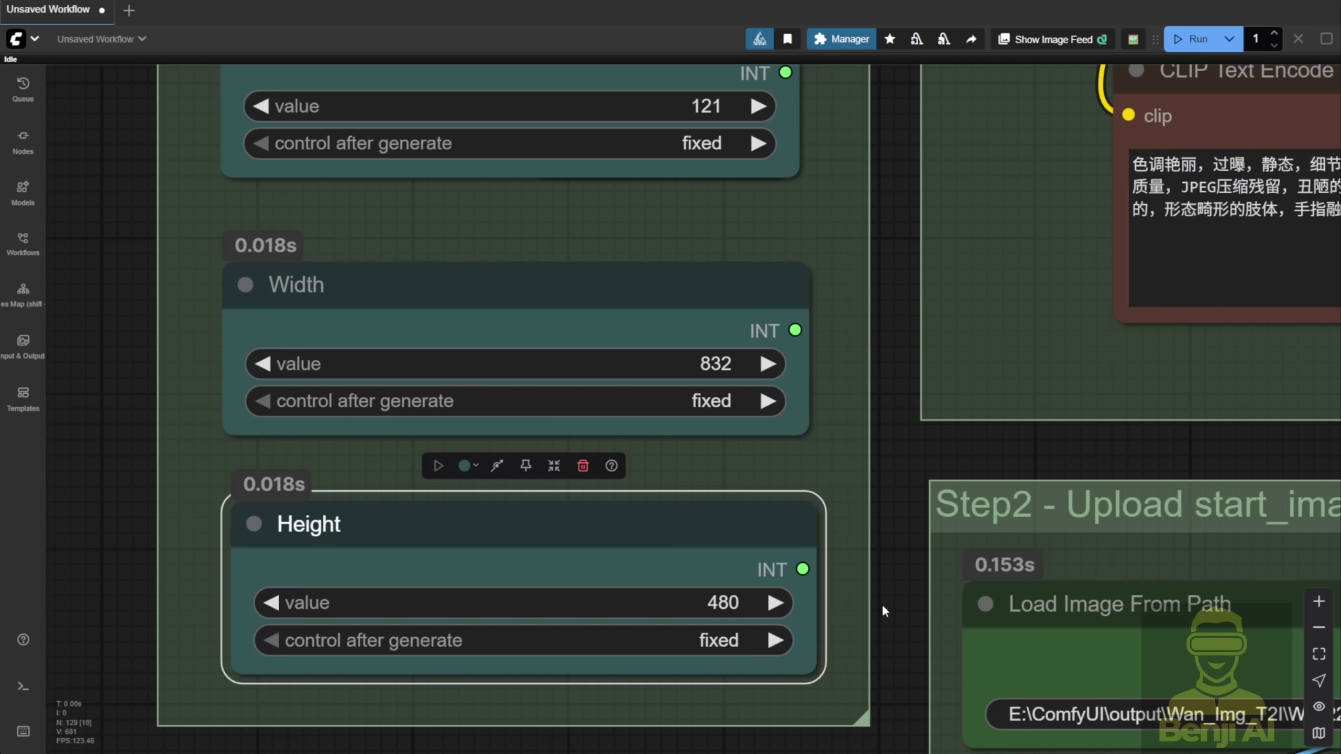
{"action": "left_click", "coordinate": [724, 599]}
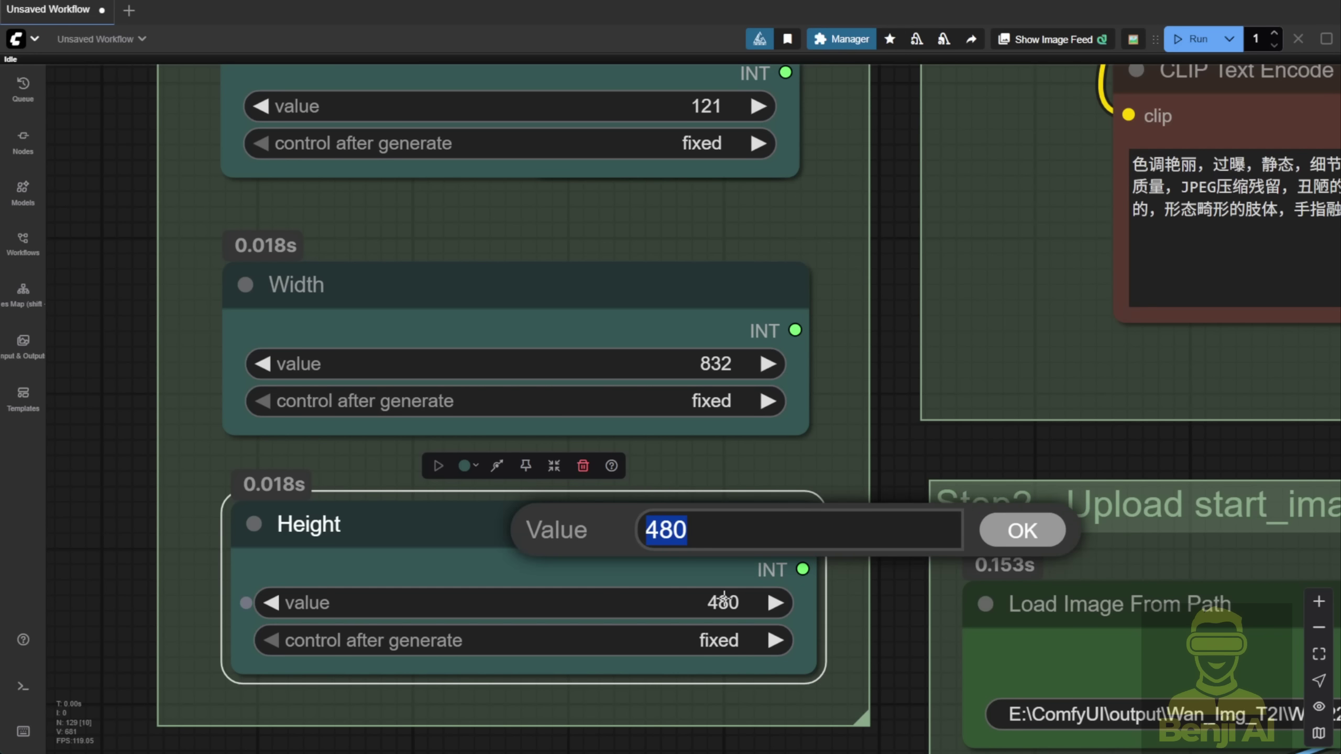
{"action": "type", "text": "720"}
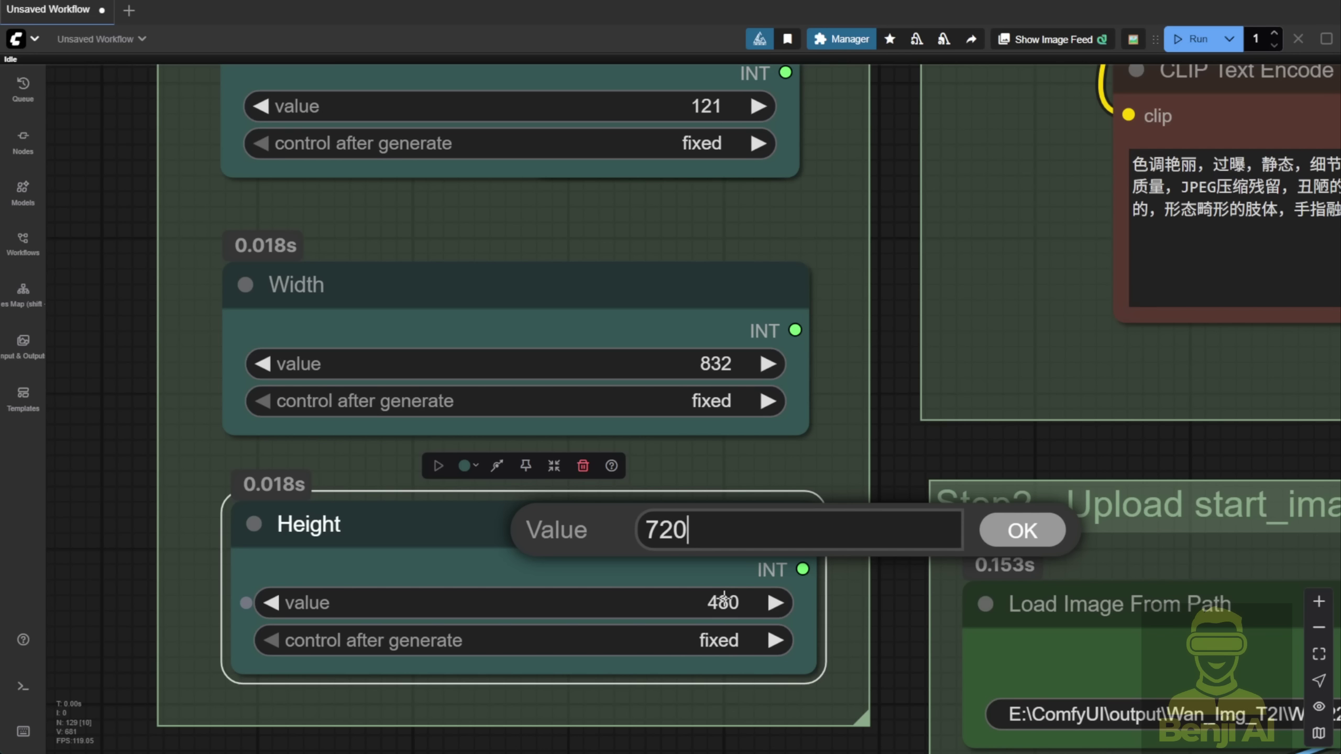
{"action": "key", "text": "BackSpace"}
{"action": "key", "text": "BackSpace"}
{"action": "key", "text": "BackSpace"}
{"action": "type", "text": "1080"}
- Select the positive and negative CLIP Text Encode prompt nodes, then jump to the Step2 - Upload start_image group
{"action": "scroll", "coordinate": [616, 523], "scroll_direction": "down", "scroll_amount": 6}
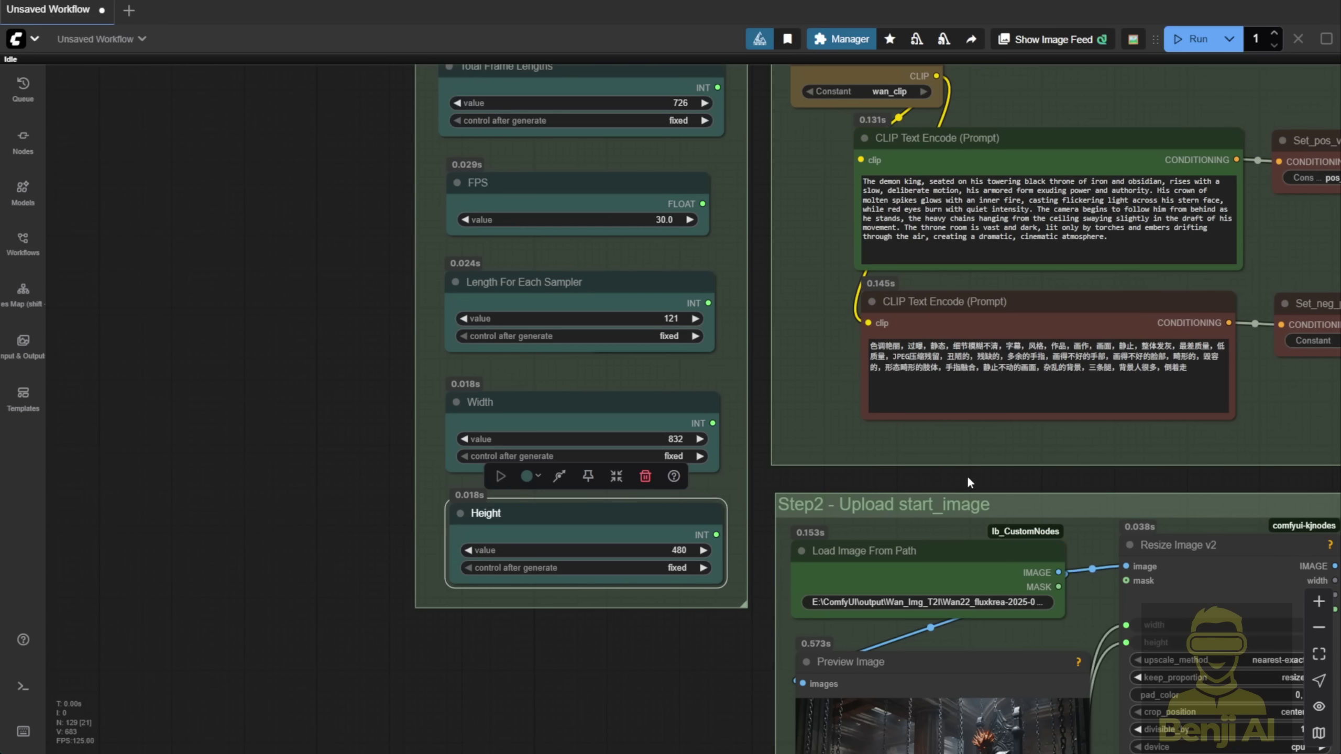
{"action": "left_click_drag", "start_coordinate": [967, 476], "coordinate": [742, 428]}
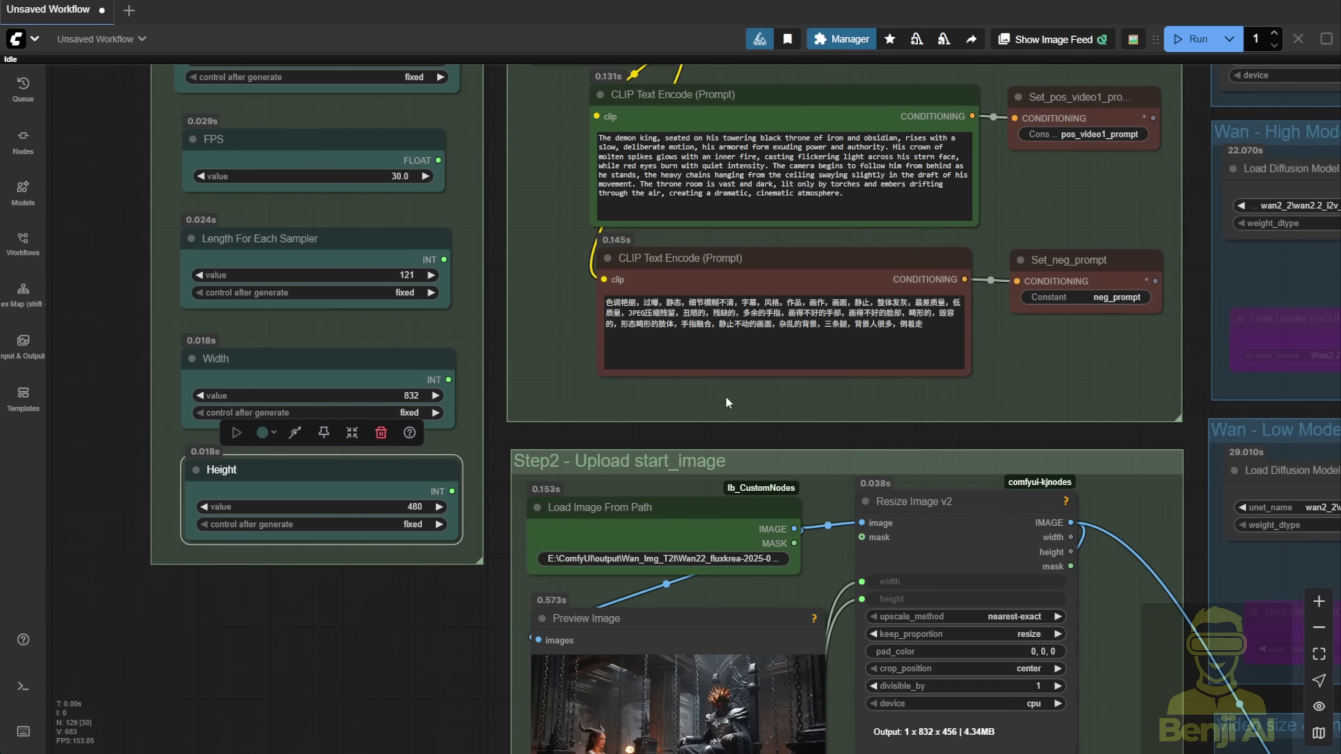
{"action": "left_click", "coordinate": [668, 437]}
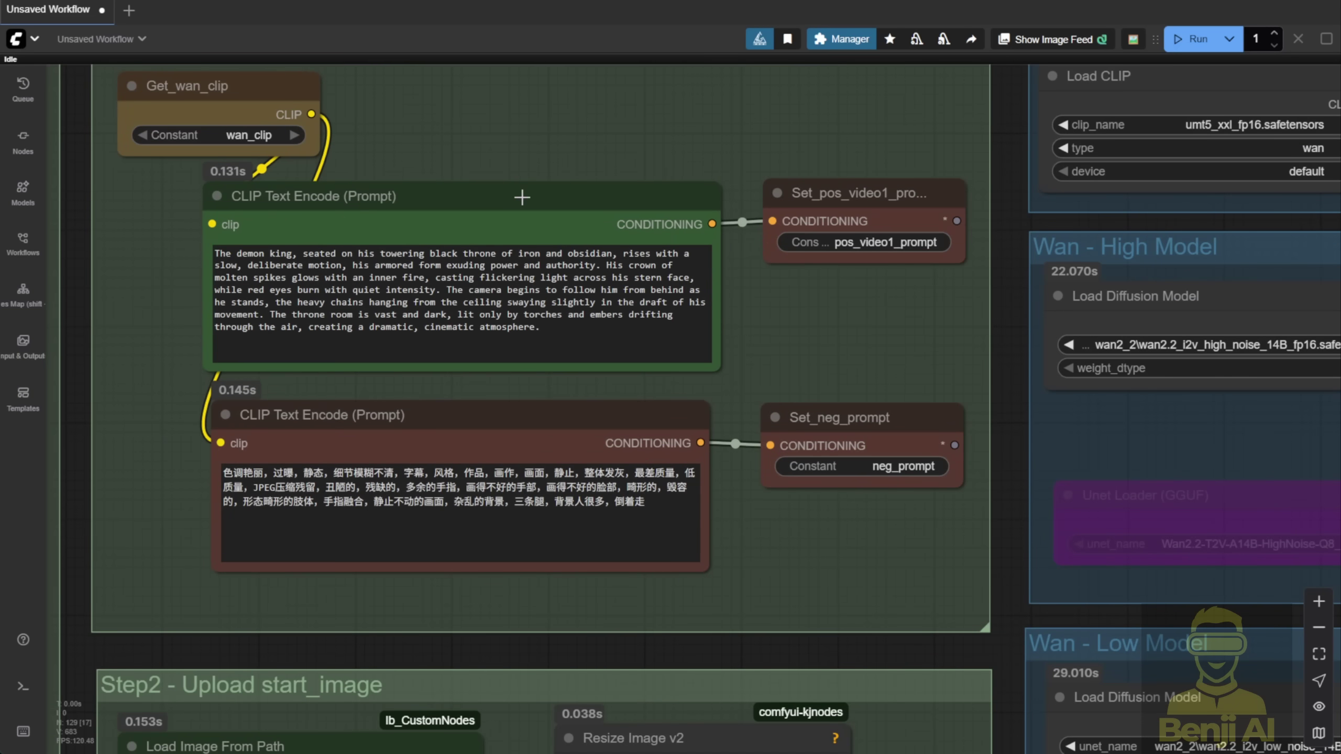
{"action": "left_click", "coordinate": [518, 196]}
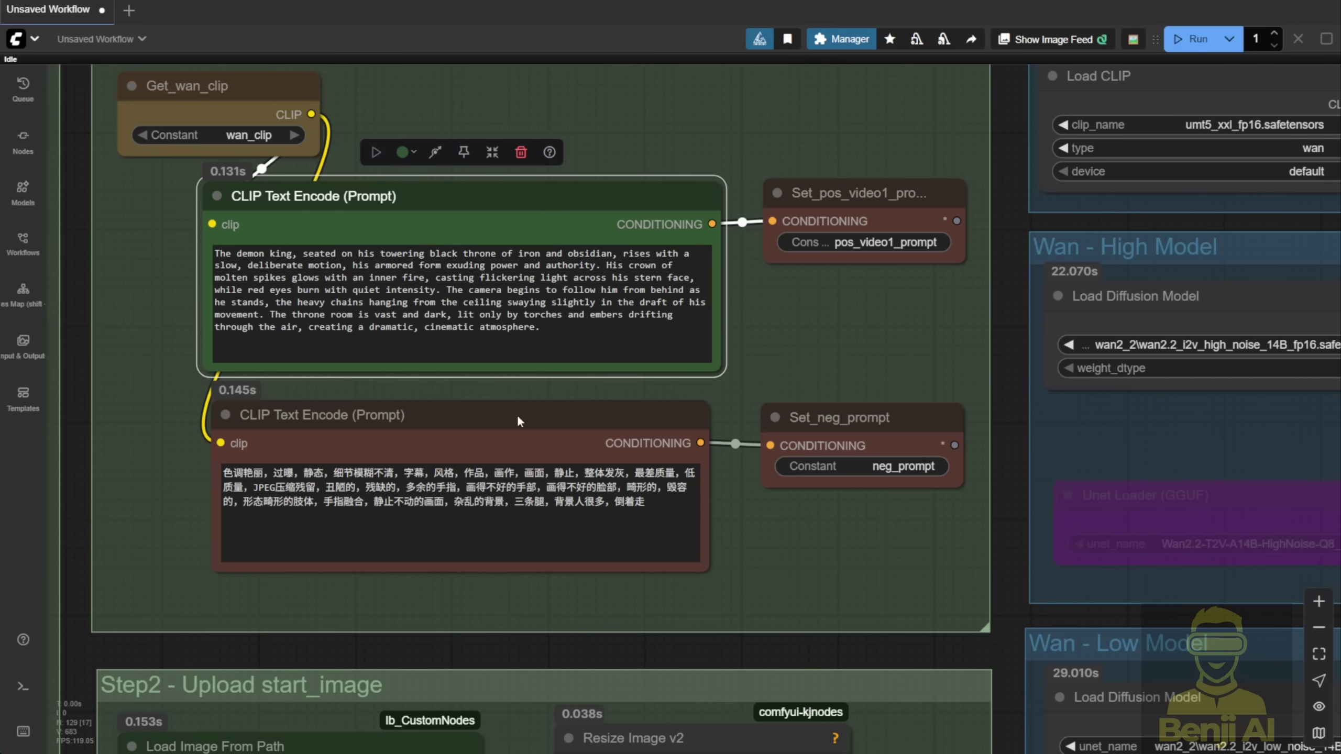
{"action": "left_click", "coordinate": [465, 441]}
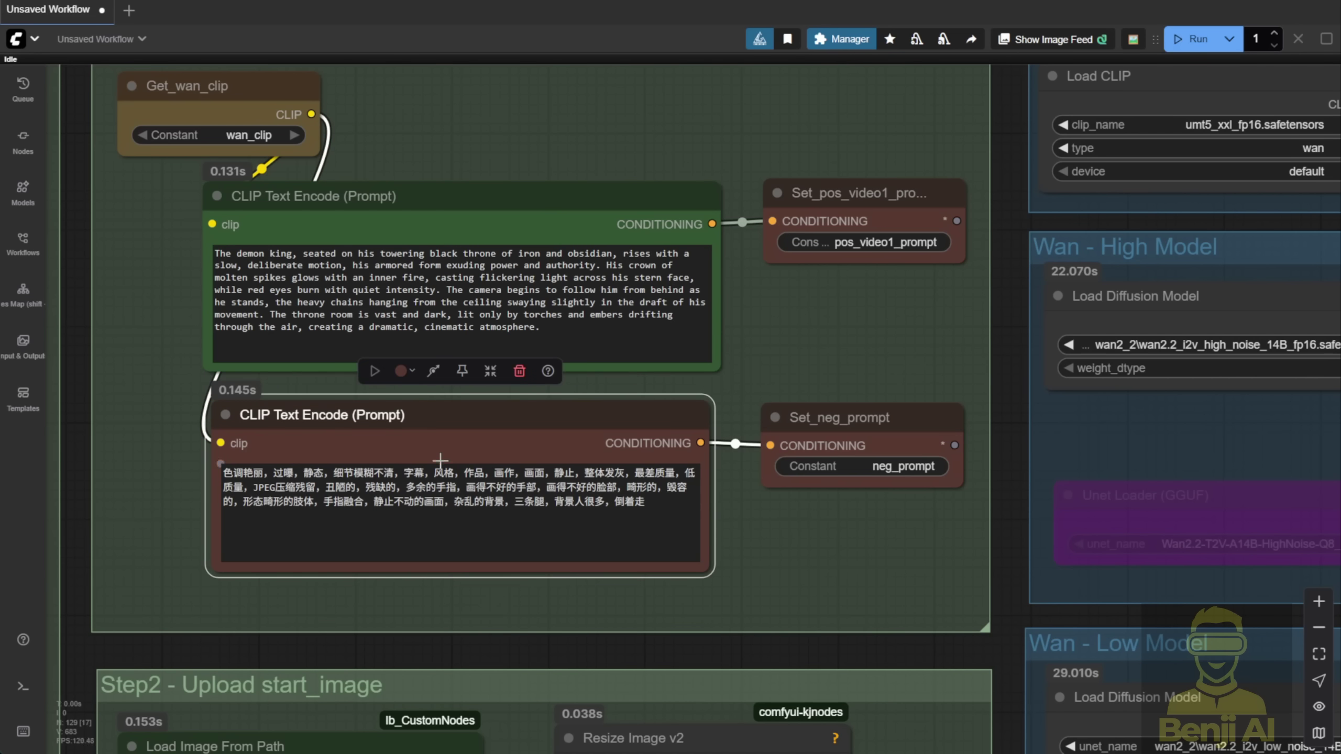
{"action": "key", "text": "2"}
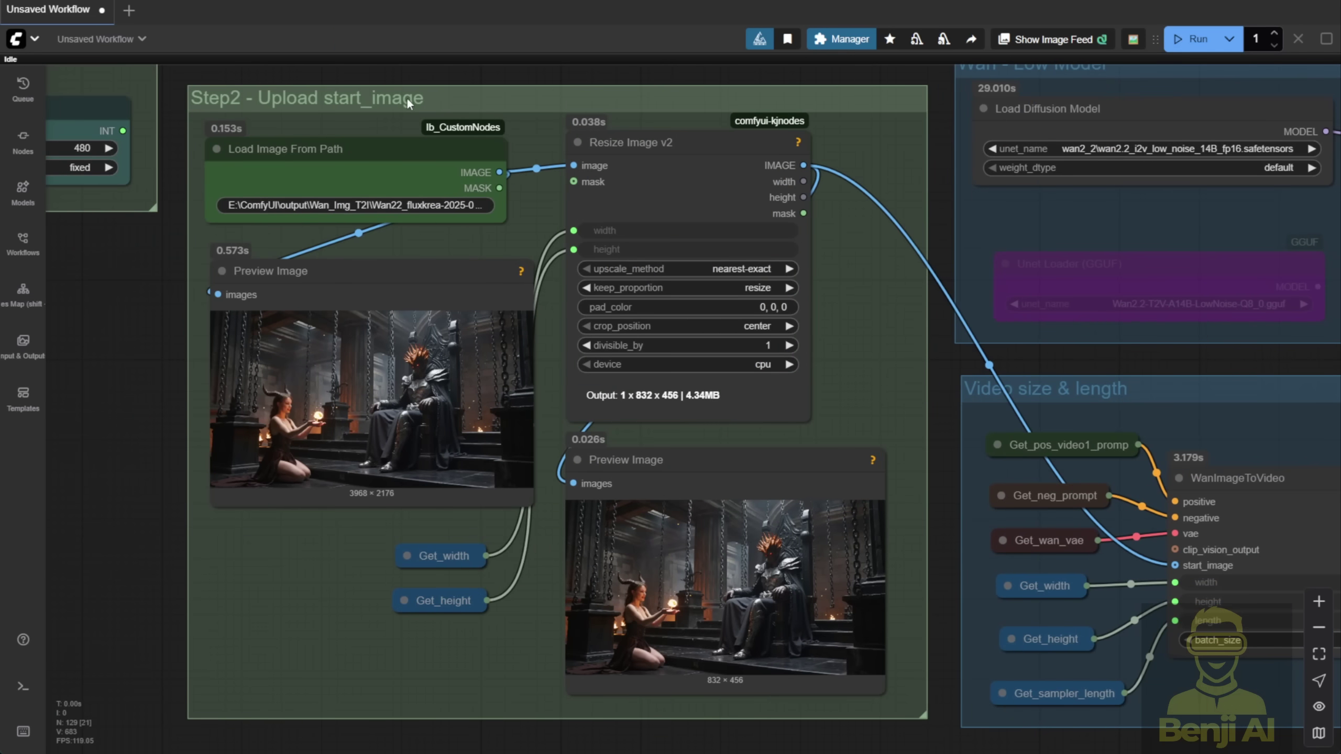
{"action": "left_click", "coordinate": [268, 103]}
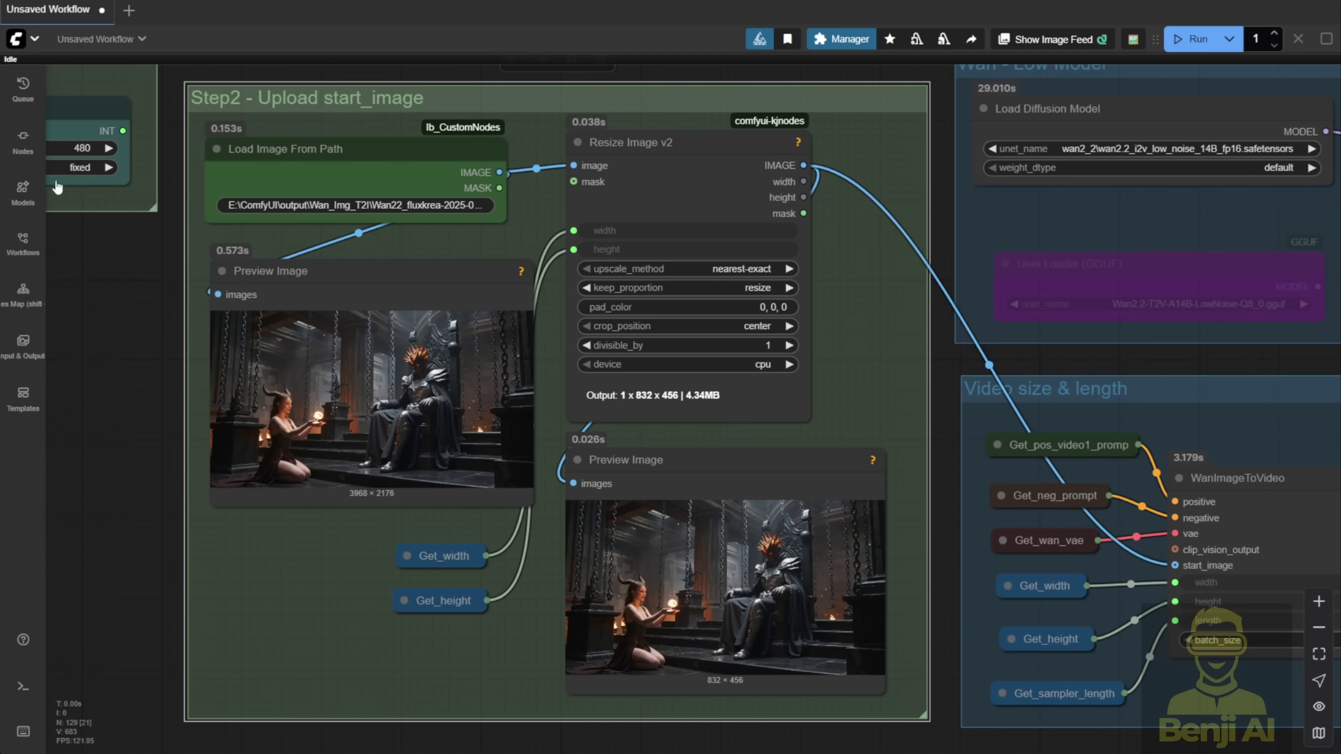
{"action": "double_click", "coordinate": [320, 587]}
{"action": "type", "text": "load image"}
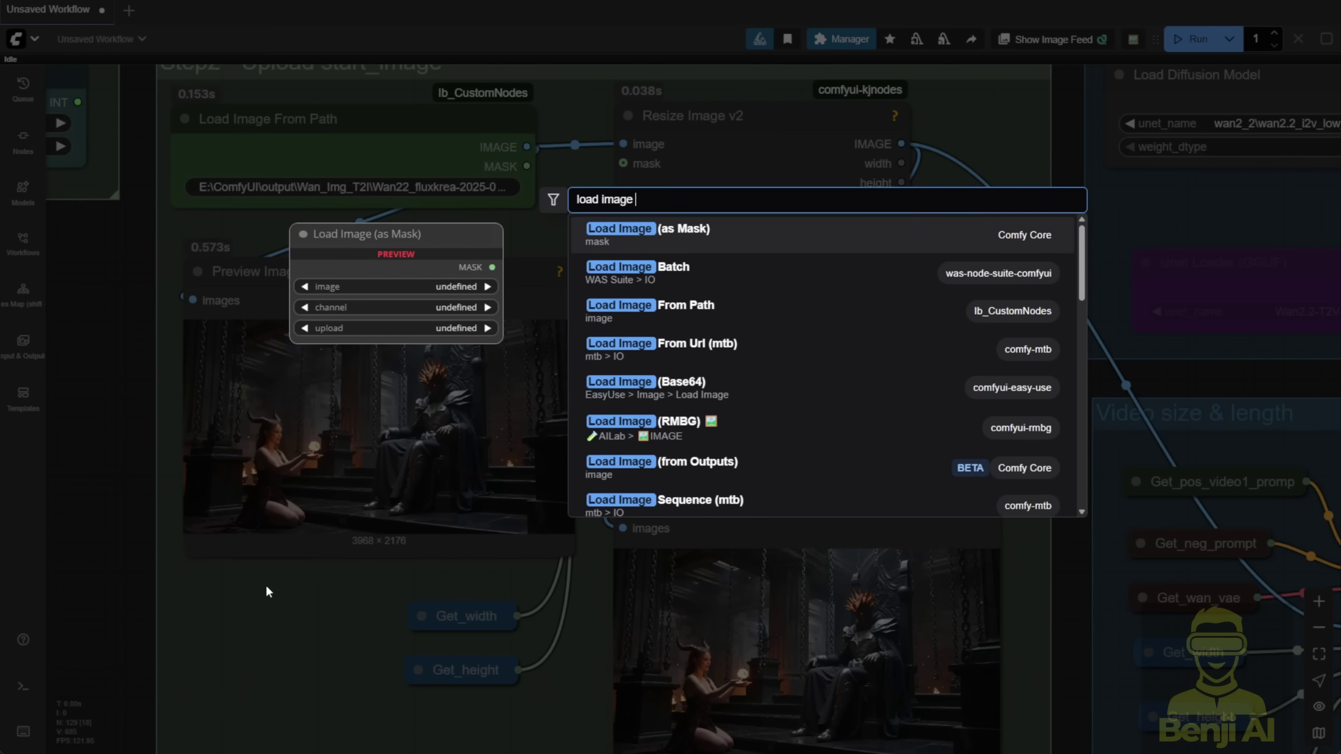
{"action": "key", "text": "BackSpace"}
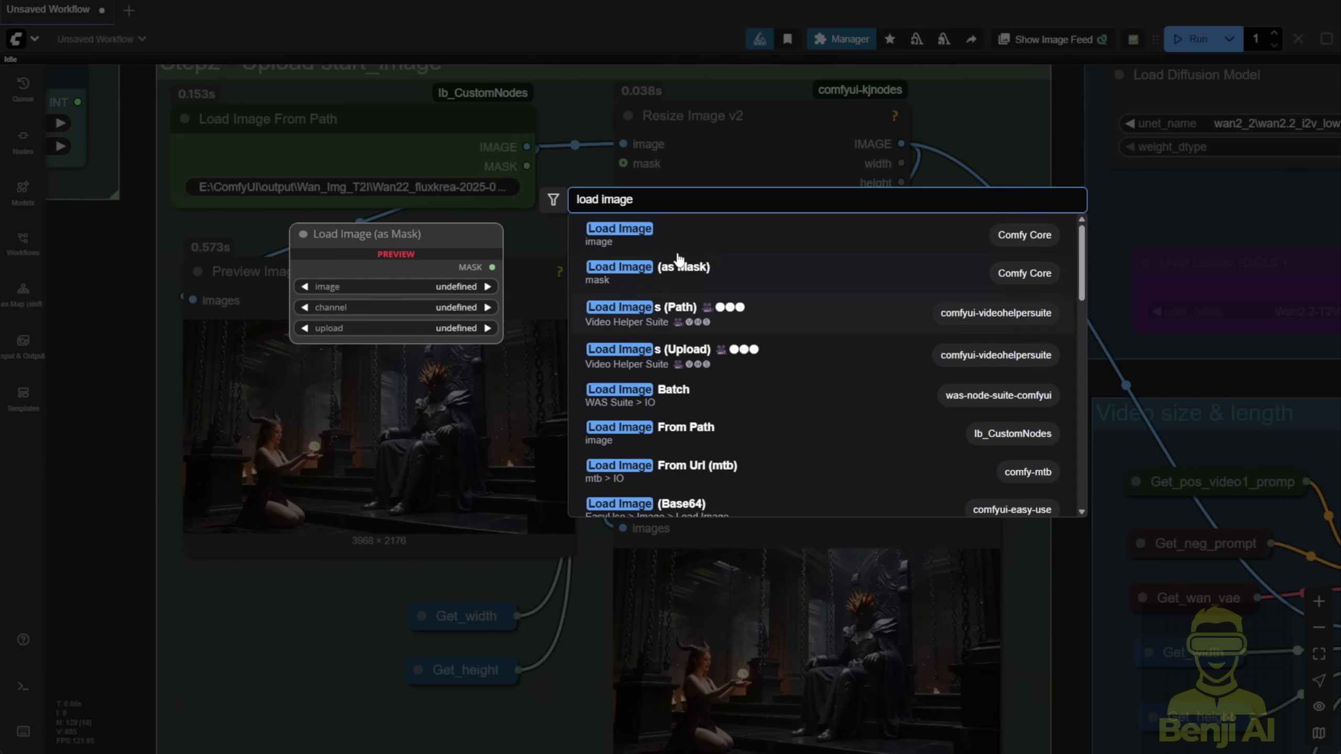
{"action": "left_click", "coordinate": [681, 236]}
{"action": "left_click_drag", "start_coordinate": [414, 525], "coordinate": [396, 191]}
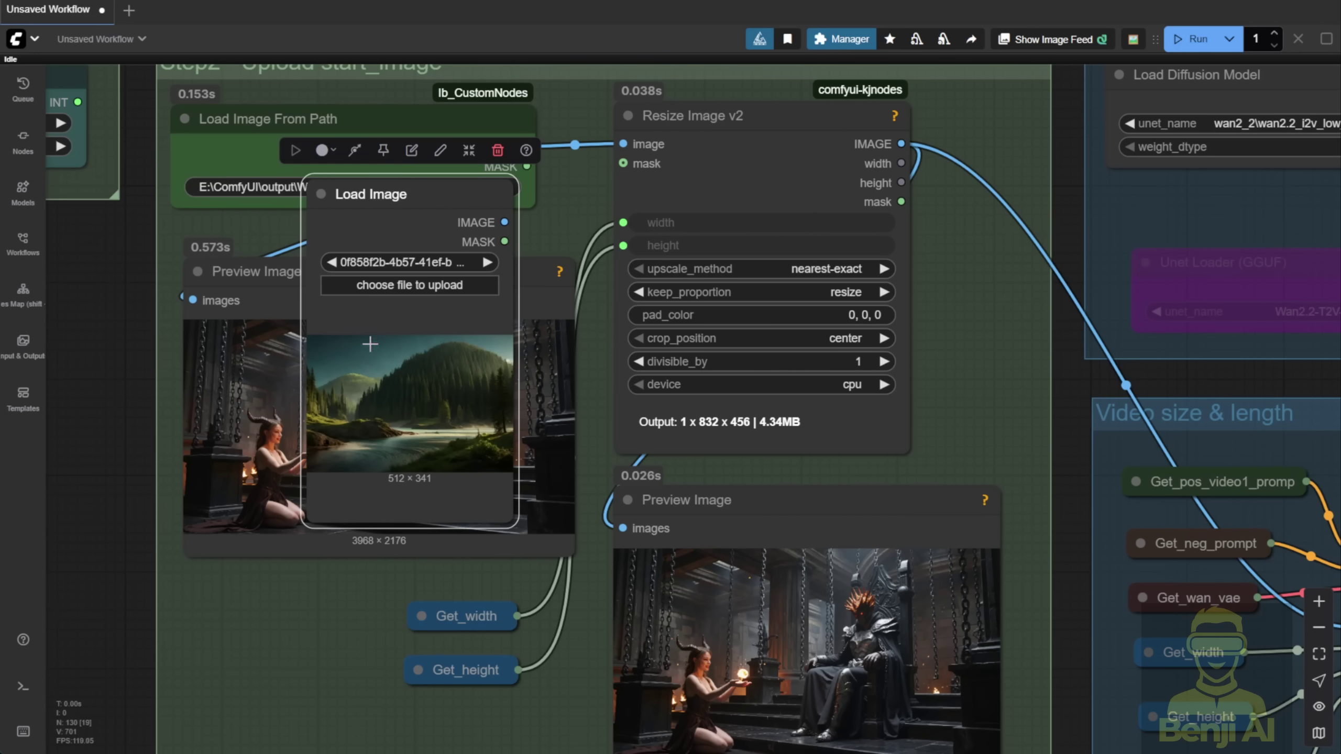
{"action": "left_click_drag", "start_coordinate": [397, 191], "coordinate": [330, 413]}
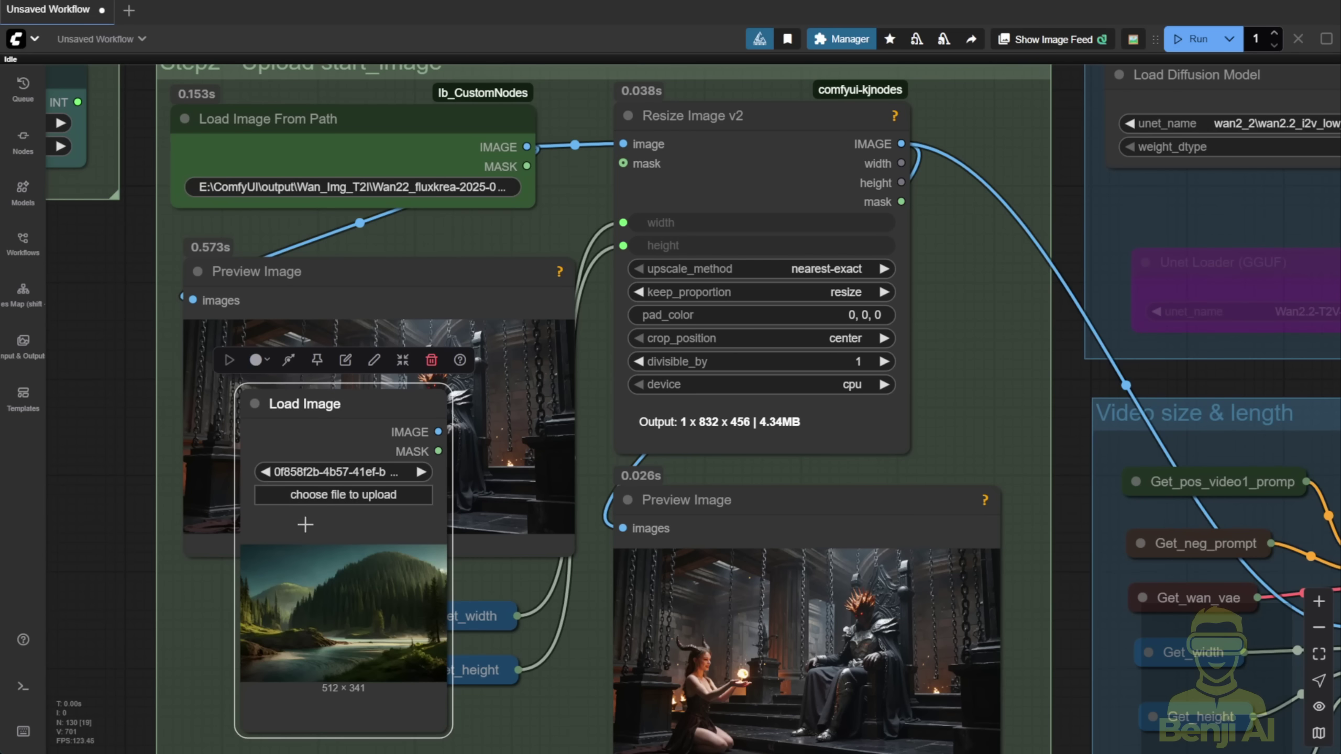
{"action": "key", "text": "Delete"}
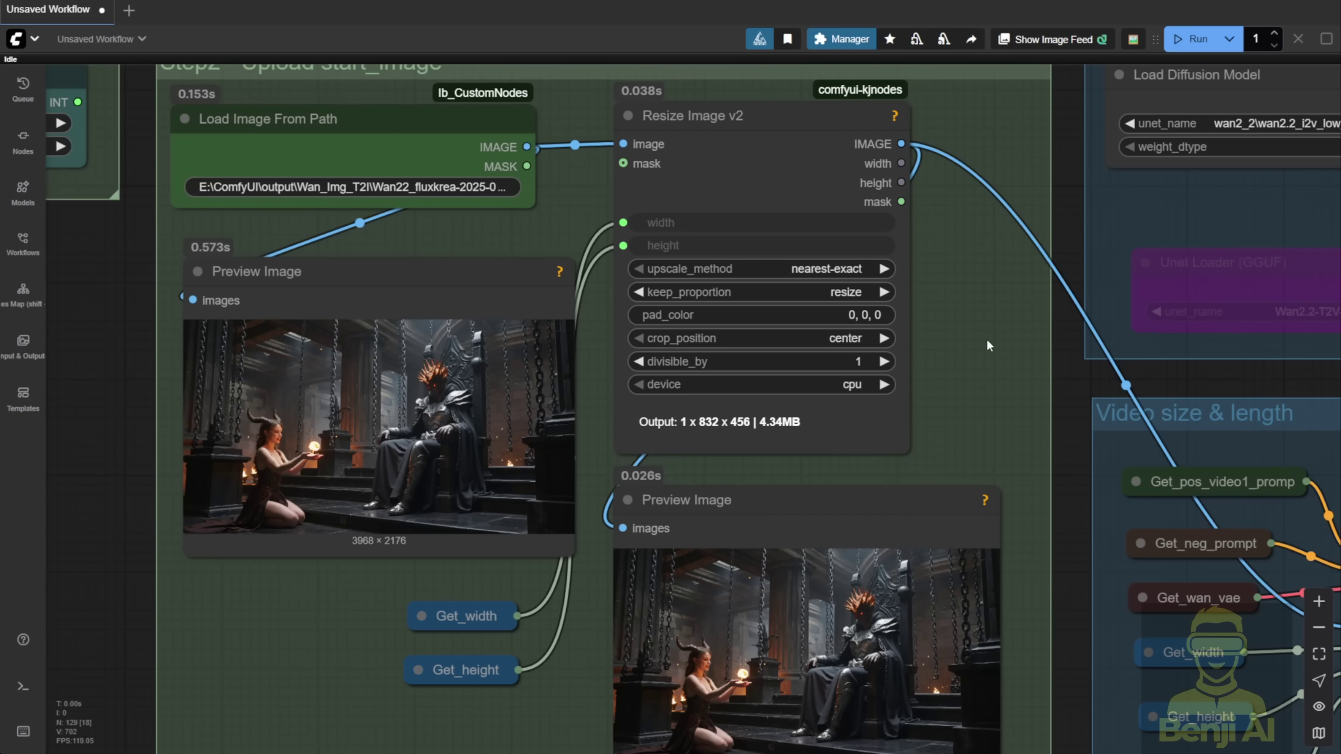
{"action": "left_click_drag", "start_coordinate": [986, 339], "coordinate": [391, 240]}
{"action": "left_click", "coordinate": [447, 115]}
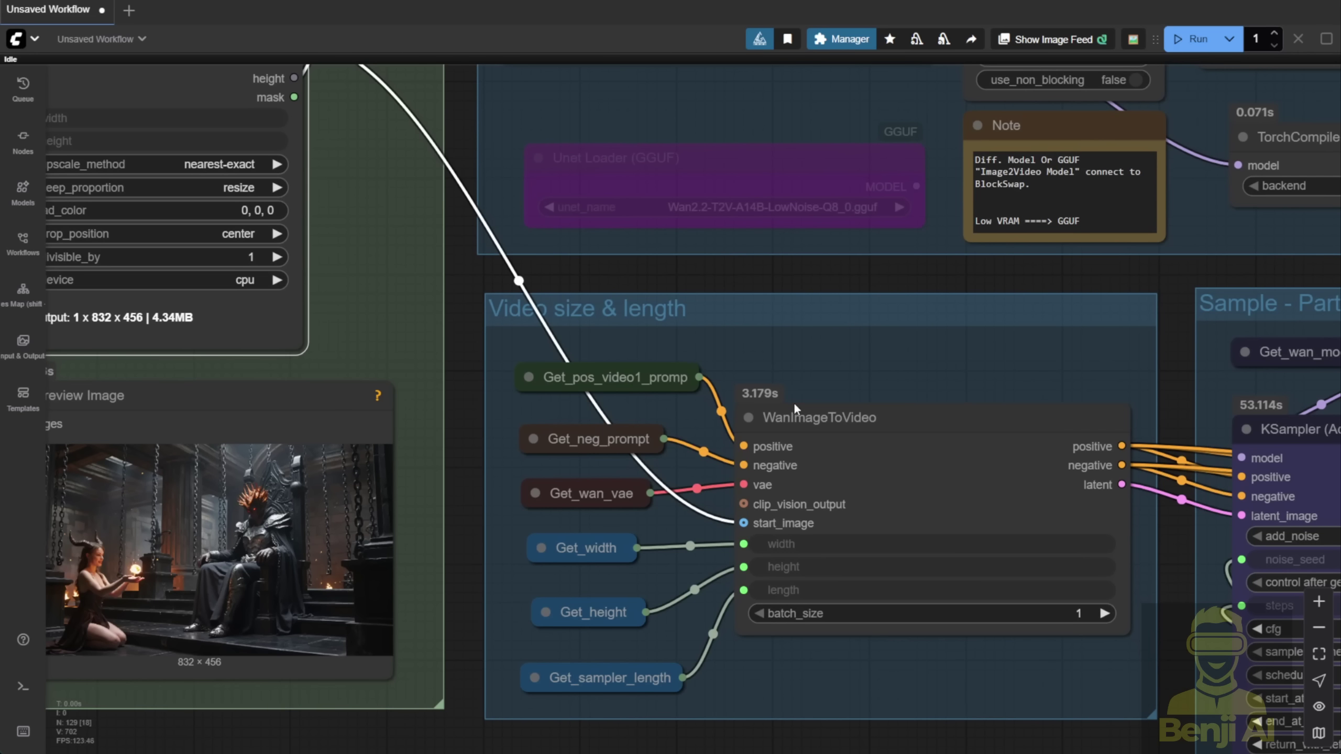
{"action": "left_click_drag", "start_coordinate": [844, 375], "coordinate": [741, 360]}
{"action": "scroll", "coordinate": [691, 392], "scroll_direction": "up", "scroll_amount": 2}
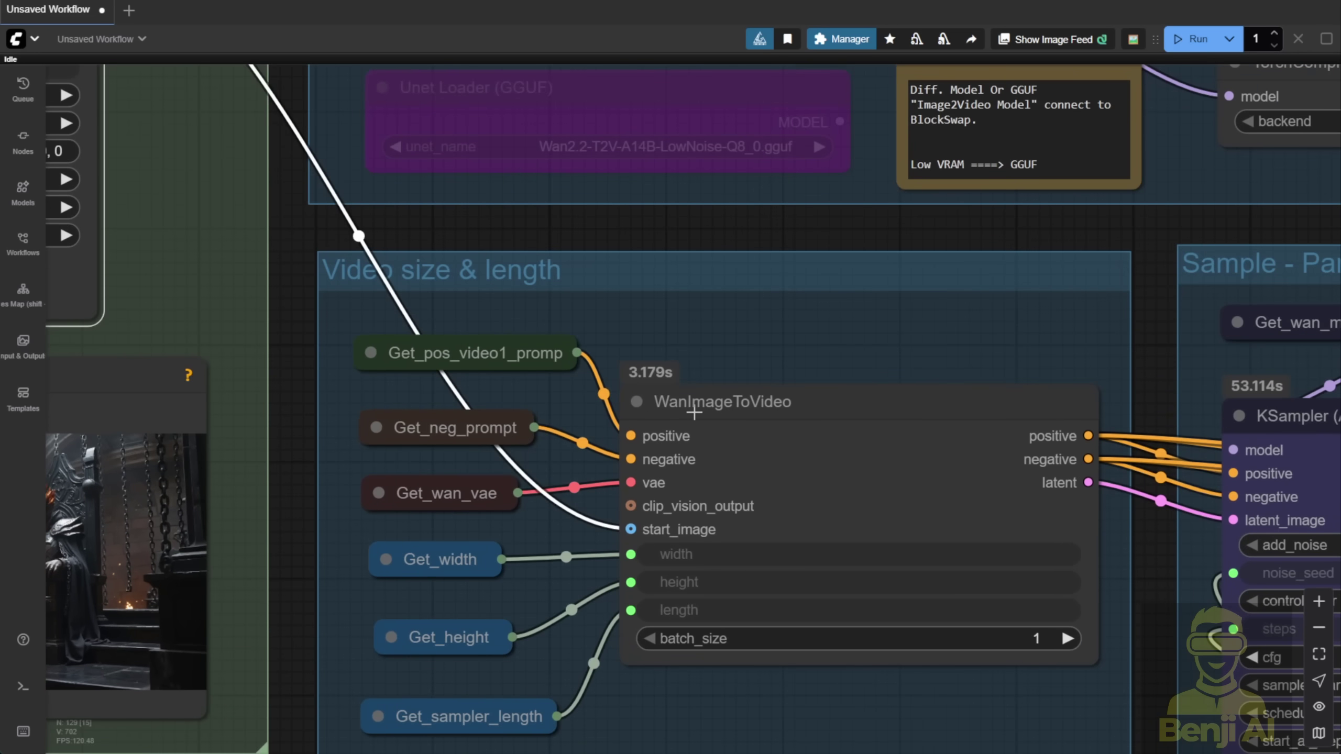
{"action": "left_click", "coordinate": [726, 411]}
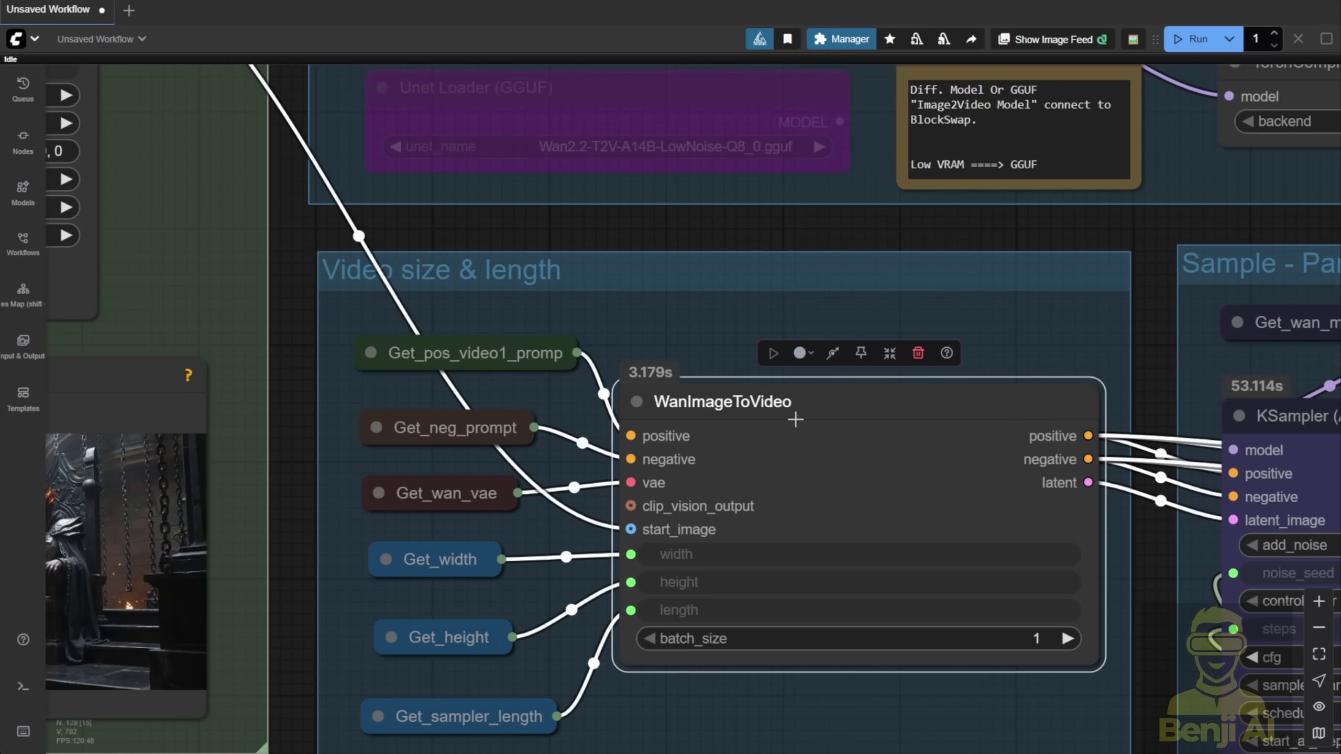
{"action": "scroll", "coordinate": [516, 598], "scroll_direction": "down", "scroll_amount": 3}
{"action": "left_click", "coordinate": [515, 597]}
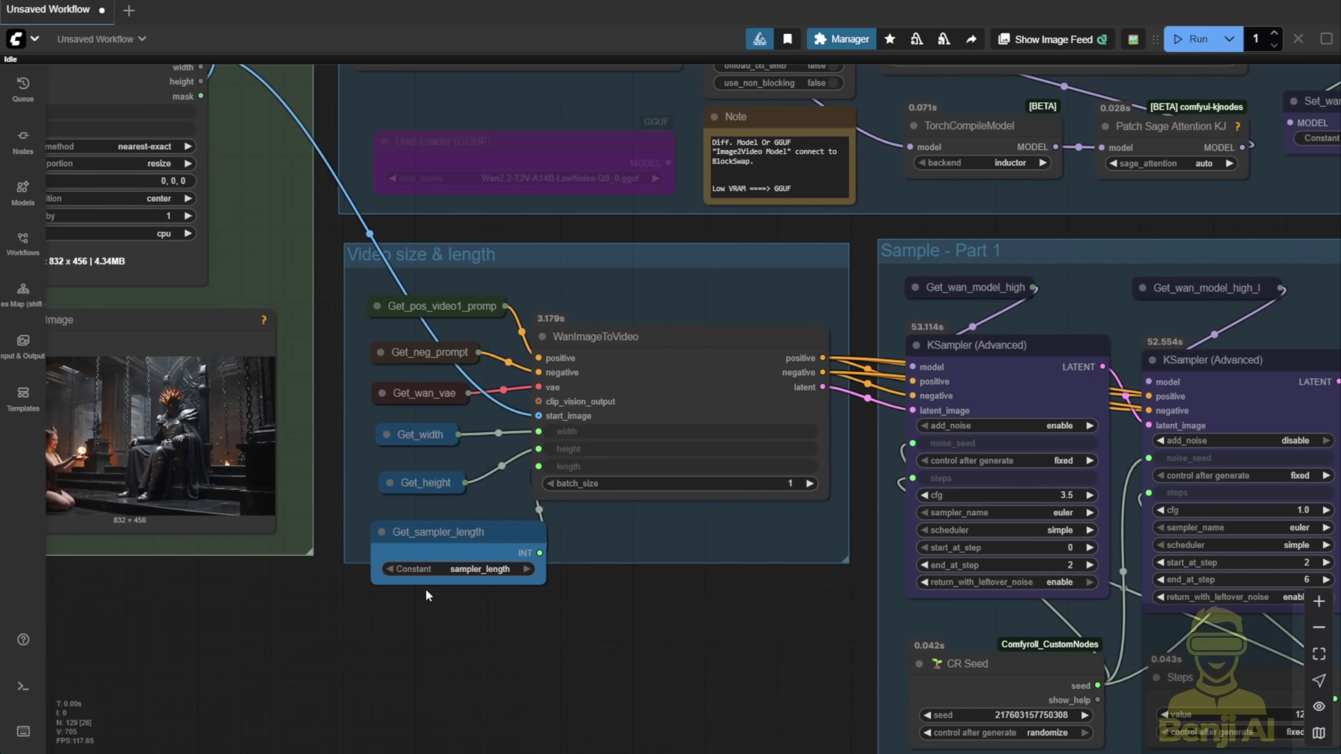
{"action": "scroll", "coordinate": [426, 588], "scroll_direction": "up", "scroll_amount": 2}
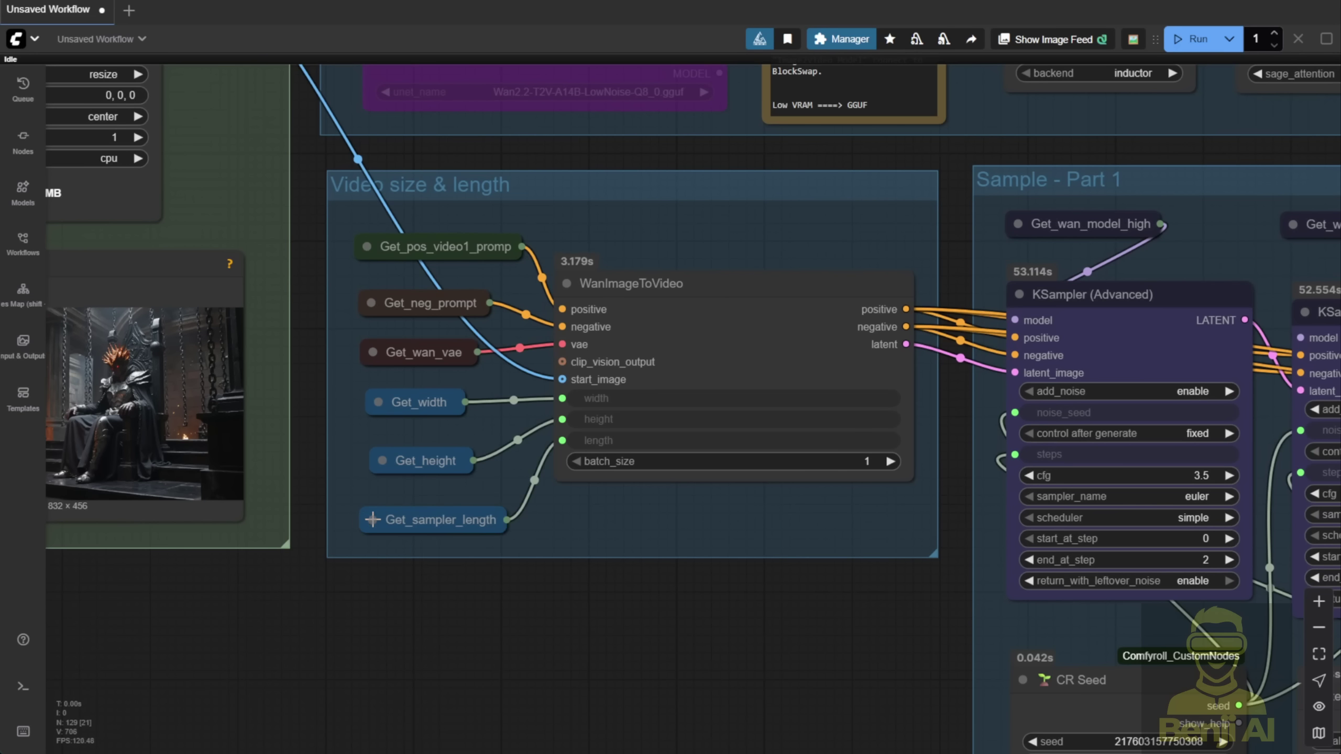
{"action": "left_click_drag", "start_coordinate": [1003, 517], "coordinate": [376, 502]}
{"action": "scroll", "coordinate": [528, 448], "scroll_direction": "down", "scroll_amount": 2}
{"action": "left_click", "coordinate": [593, 443]}
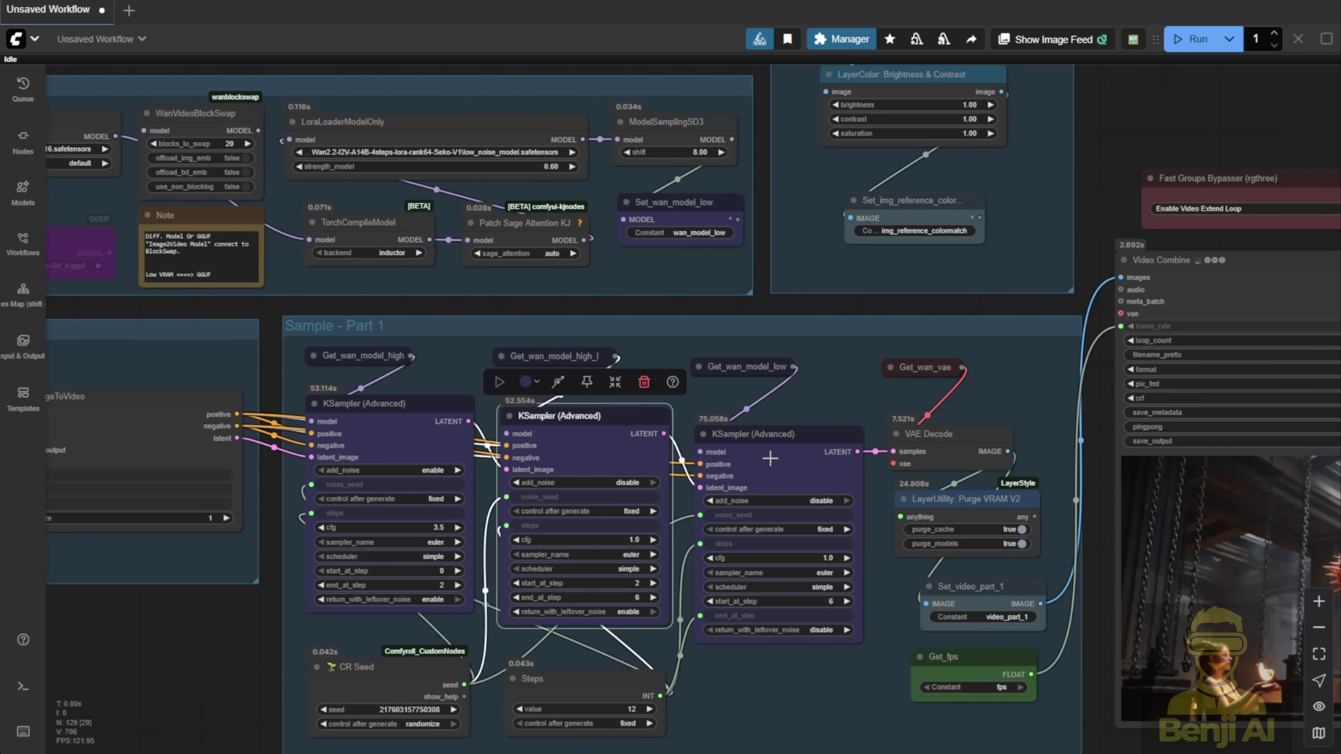
{"action": "left_click", "coordinate": [781, 434]}
{"action": "left_click", "coordinate": [750, 311]}
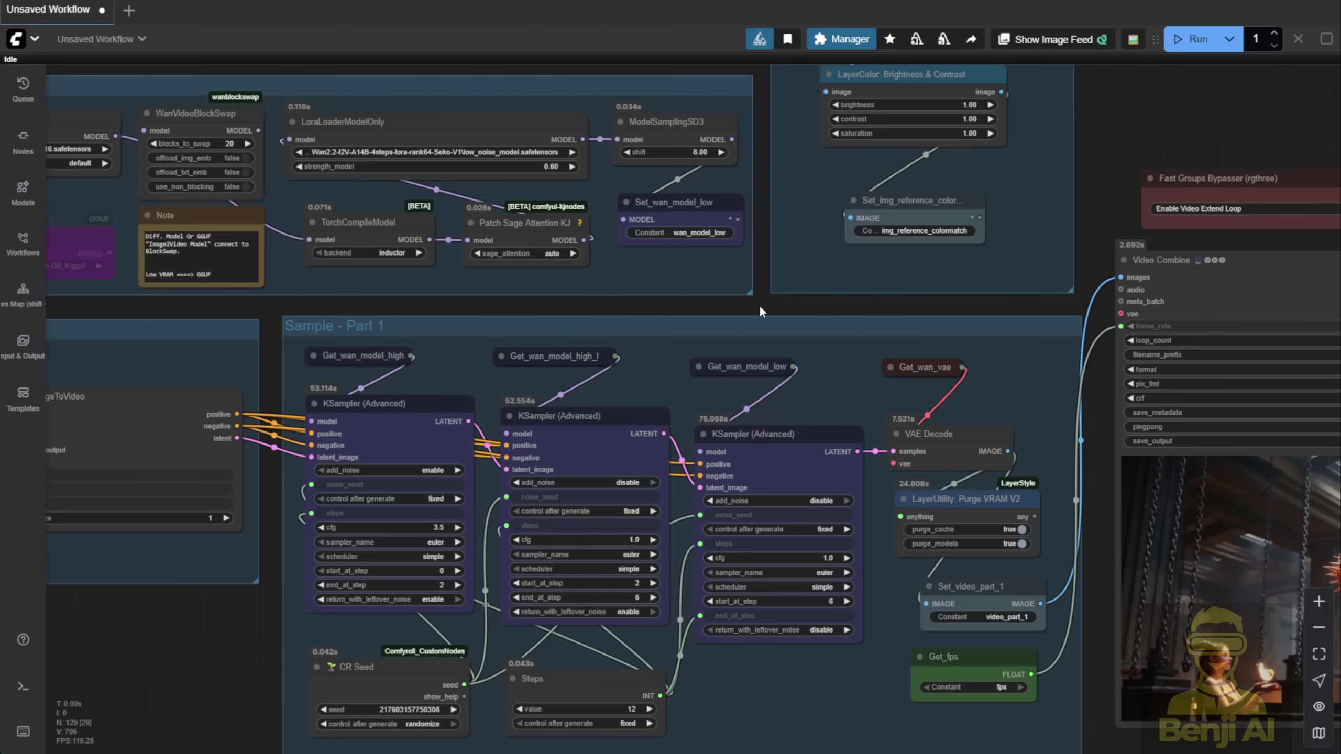
{"action": "left_click_drag", "start_coordinate": [758, 305], "coordinate": [998, 544]}
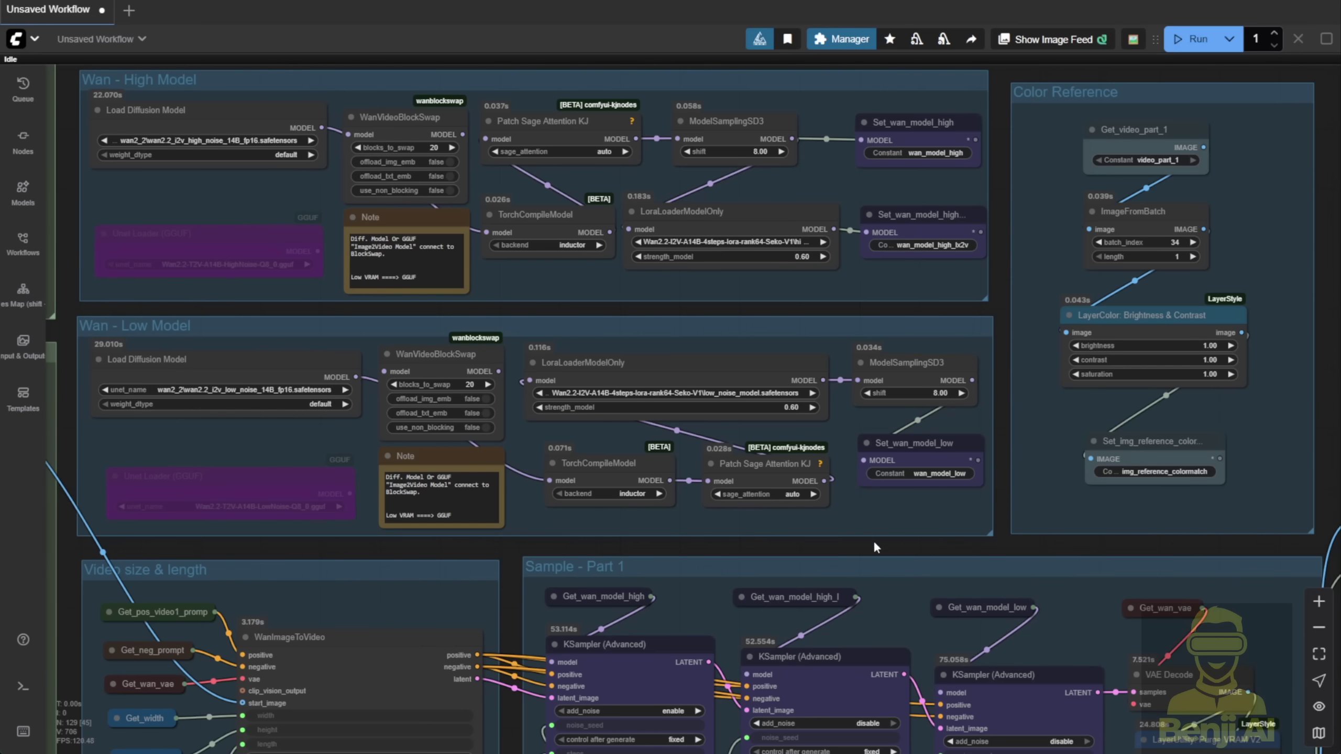
{"action": "left_click_drag", "start_coordinate": [874, 541], "coordinate": [782, 185]}
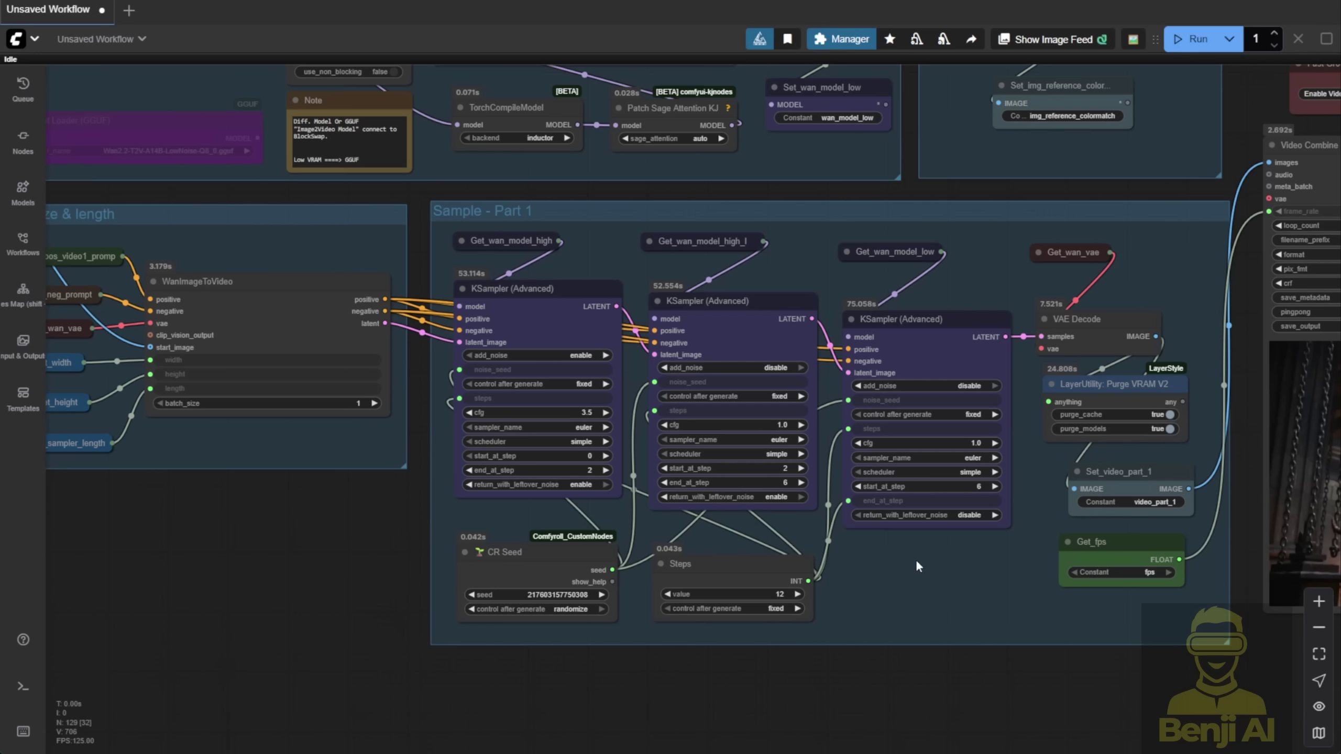
- Check the Wan - High Model Unet Loader (GGUF) model list and set WanVideoBlockSwap blocks_to_swap to 0
{"action": "scroll", "coordinate": [916, 560], "scroll_direction": "right", "scroll_amount": 10}
{"action": "scroll", "coordinate": [889, 641], "scroll_direction": "up", "scroll_amount": 5}
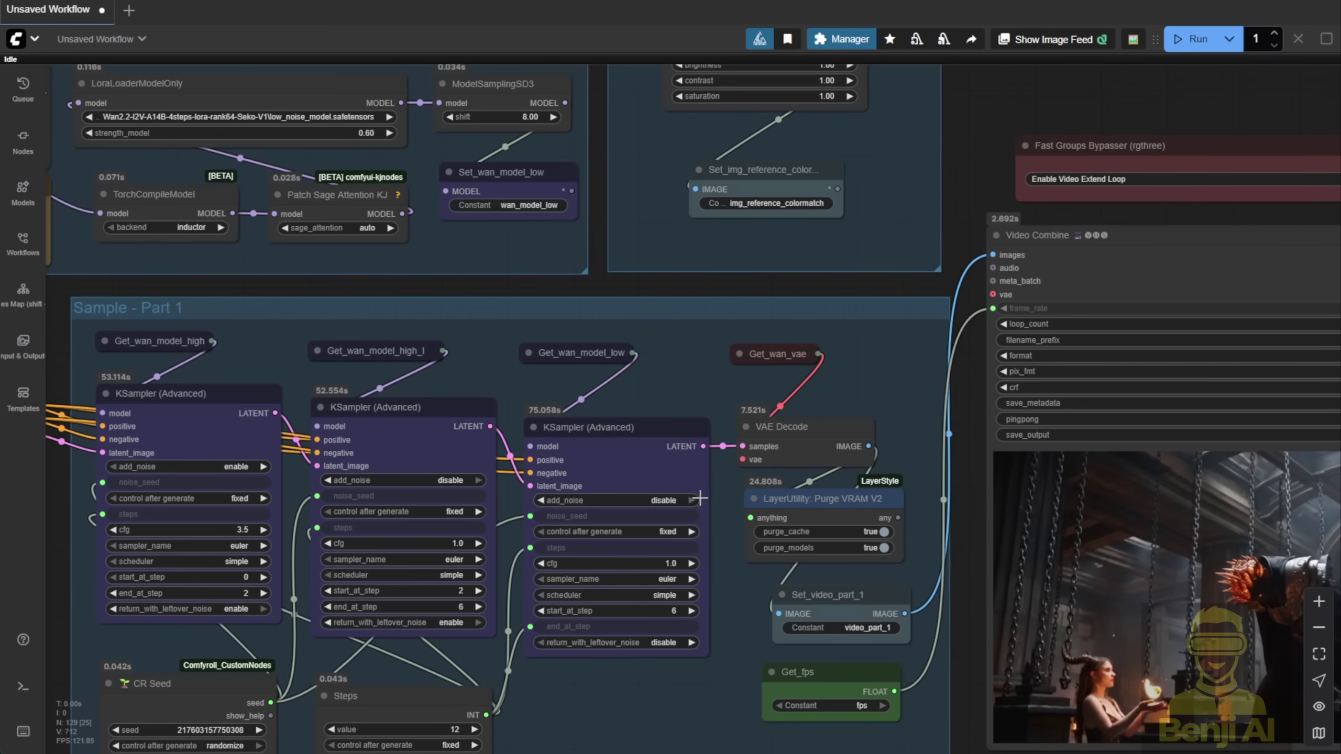
{"action": "left_click_drag", "start_coordinate": [547, 271], "coordinate": [1056, 641]}
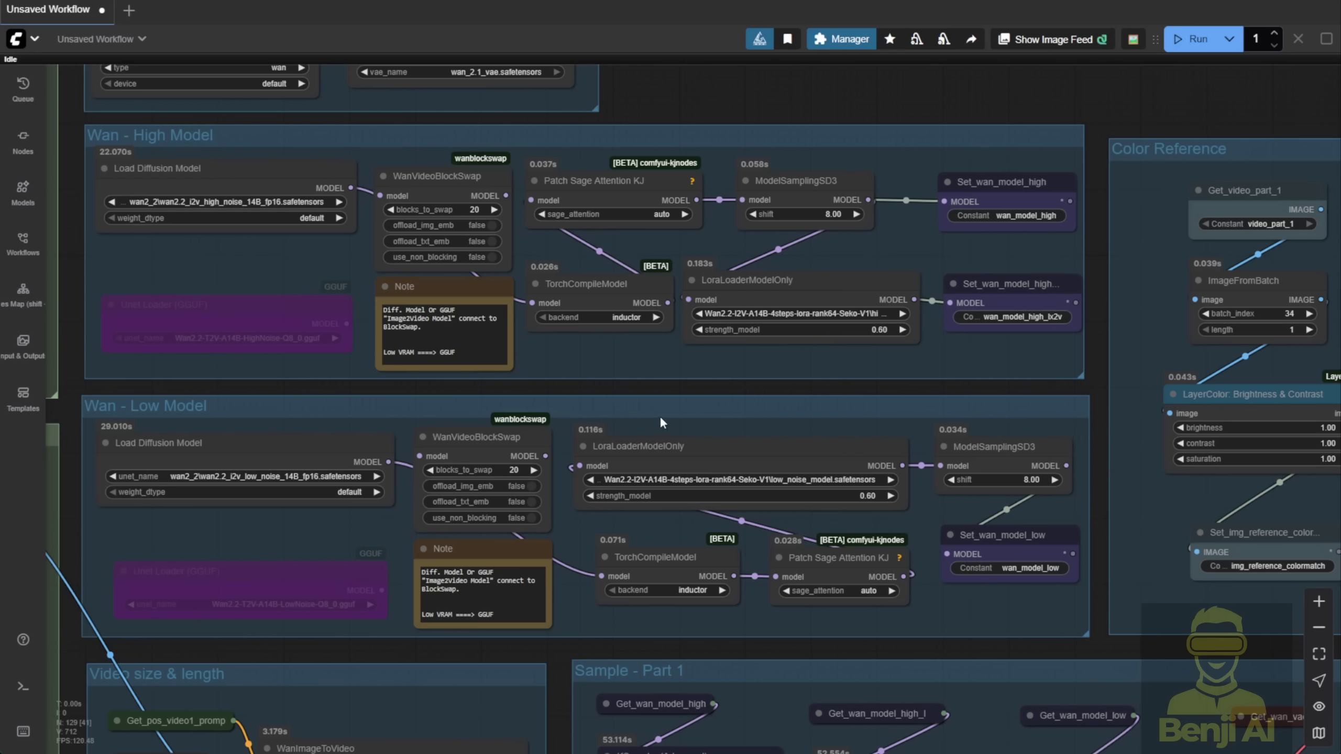
{"action": "left_click", "coordinate": [660, 370]}
{"action": "scroll", "coordinate": [660, 370], "scroll_direction": "up", "scroll_amount": 3}
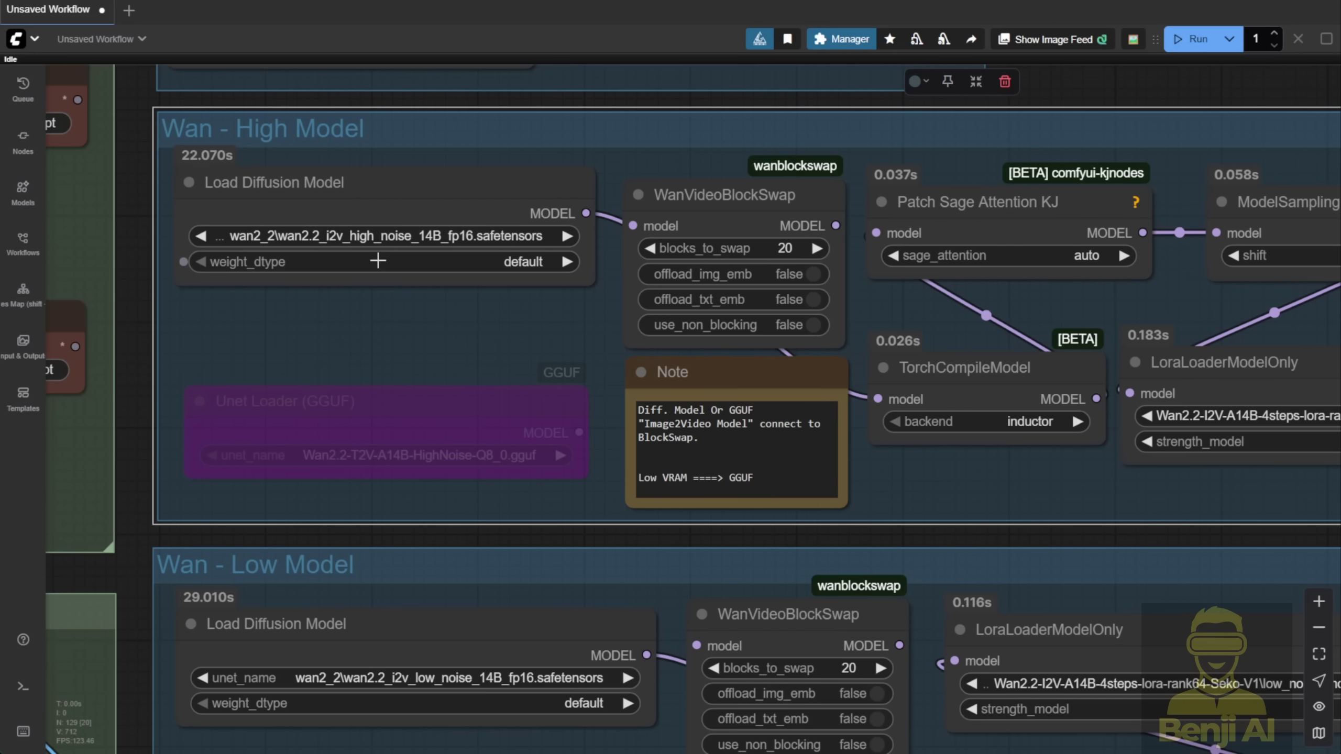
{"action": "scroll", "coordinate": [405, 481], "scroll_direction": "up", "scroll_amount": 2}
{"action": "left_click", "coordinate": [364, 453]}
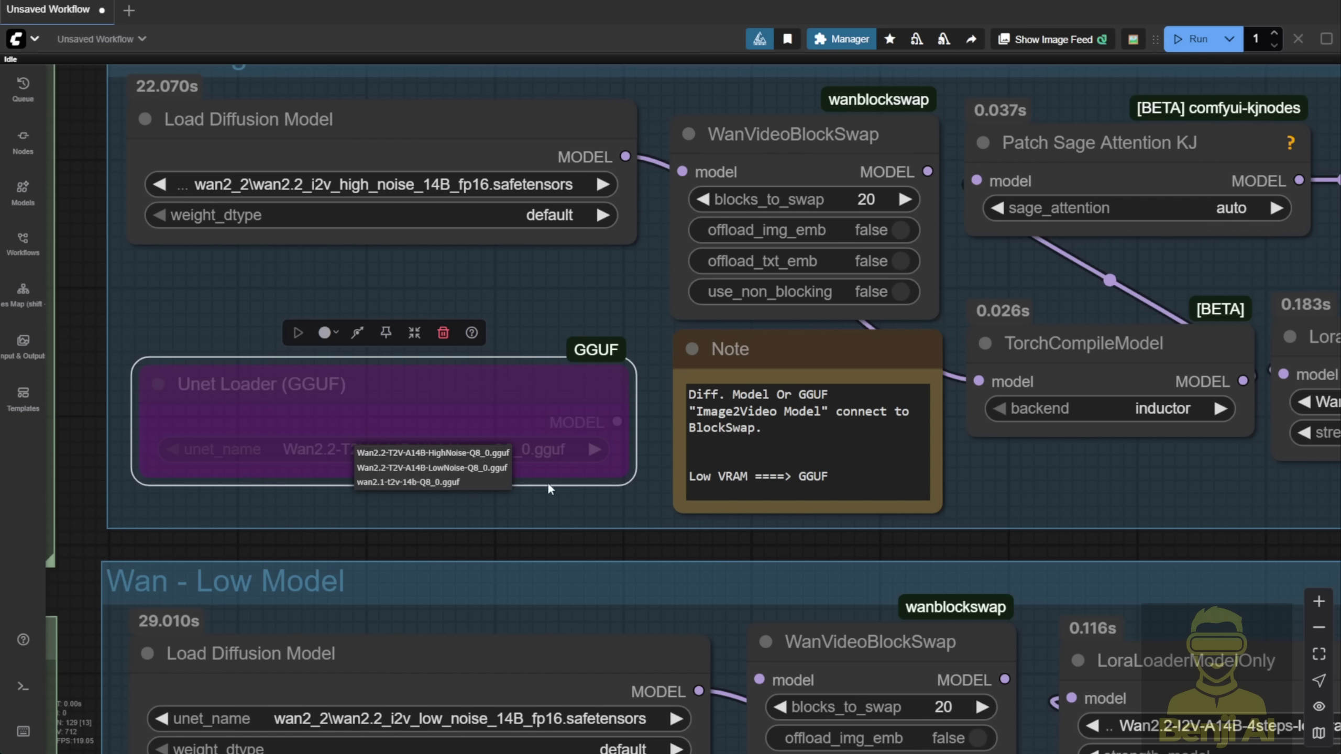
{"action": "left_click", "coordinate": [475, 553]}
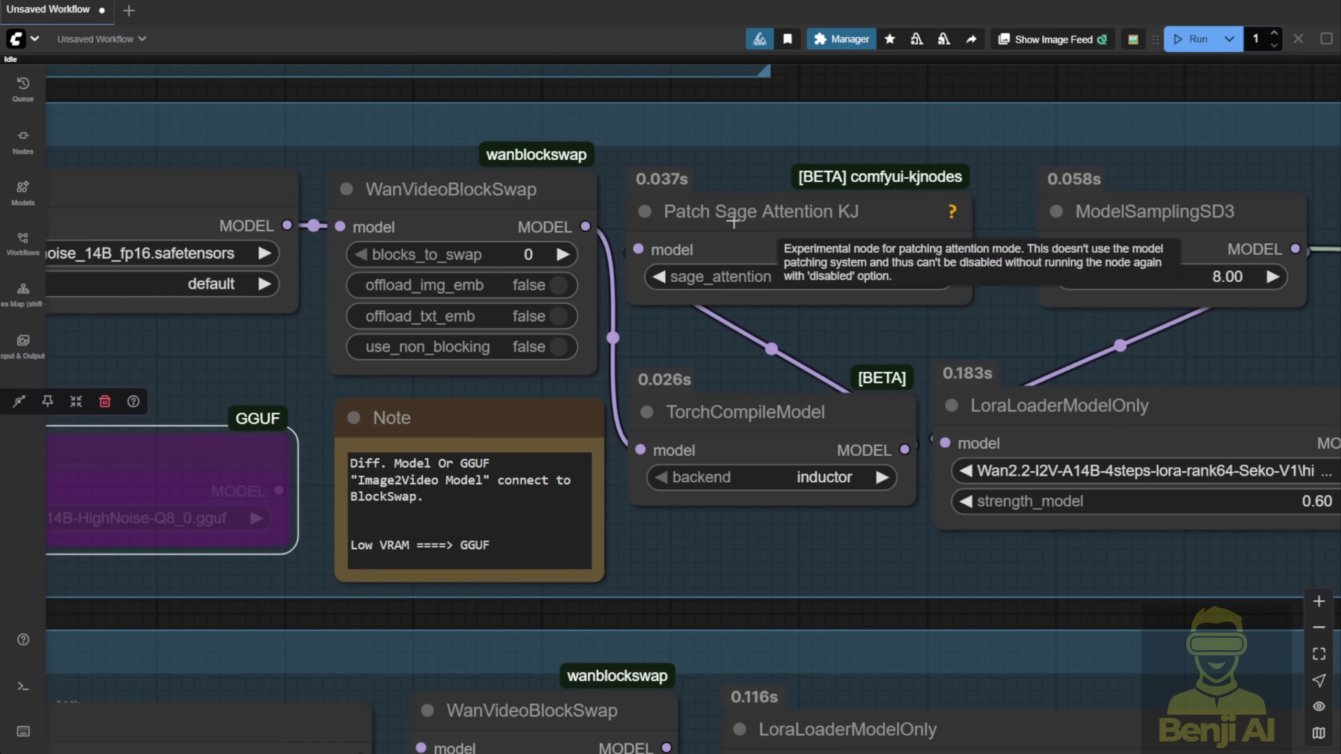
{"action": "mouse_move", "coordinate": [801, 228]}
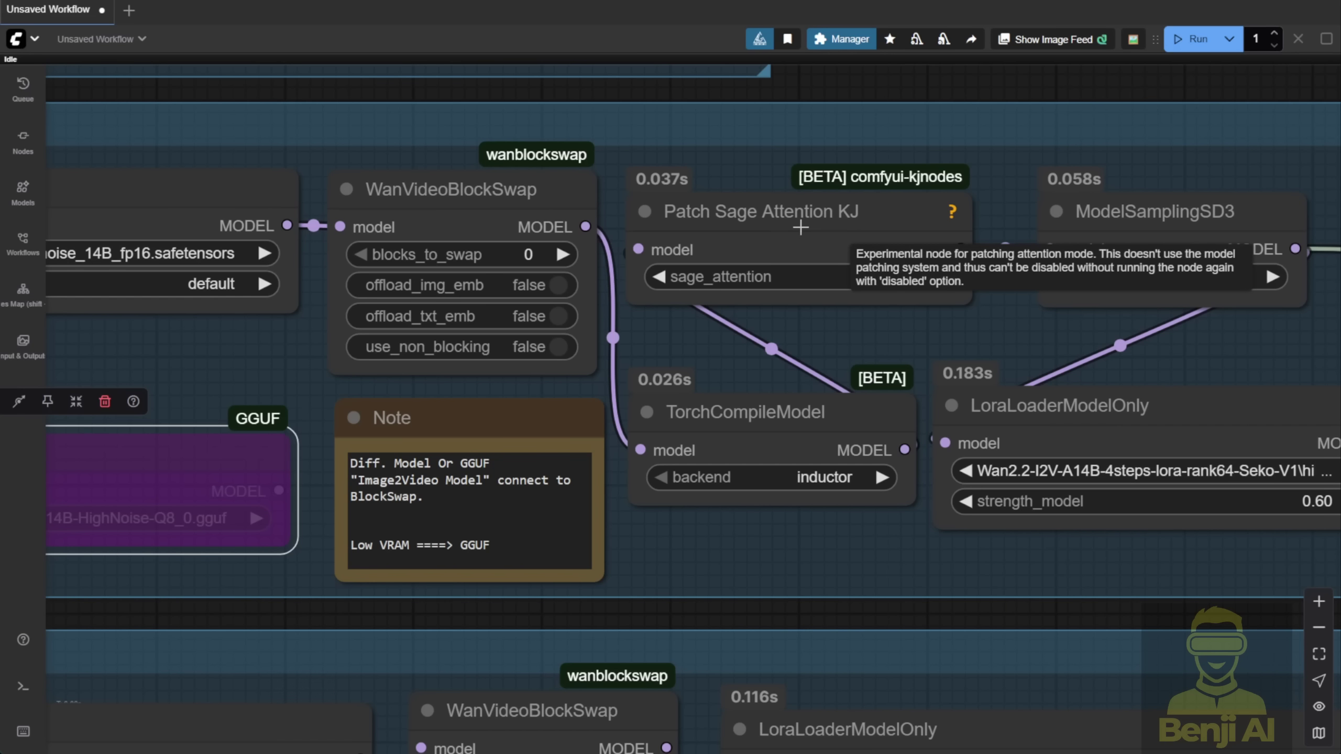
{"action": "scroll", "coordinate": [801, 229], "scroll_direction": "down", "scroll_amount": 5}
- Shift the Video Combine node next to the Color Reference group slightly lower
{"action": "left_click_drag", "start_coordinate": [956, 650], "coordinate": [209, 605]}
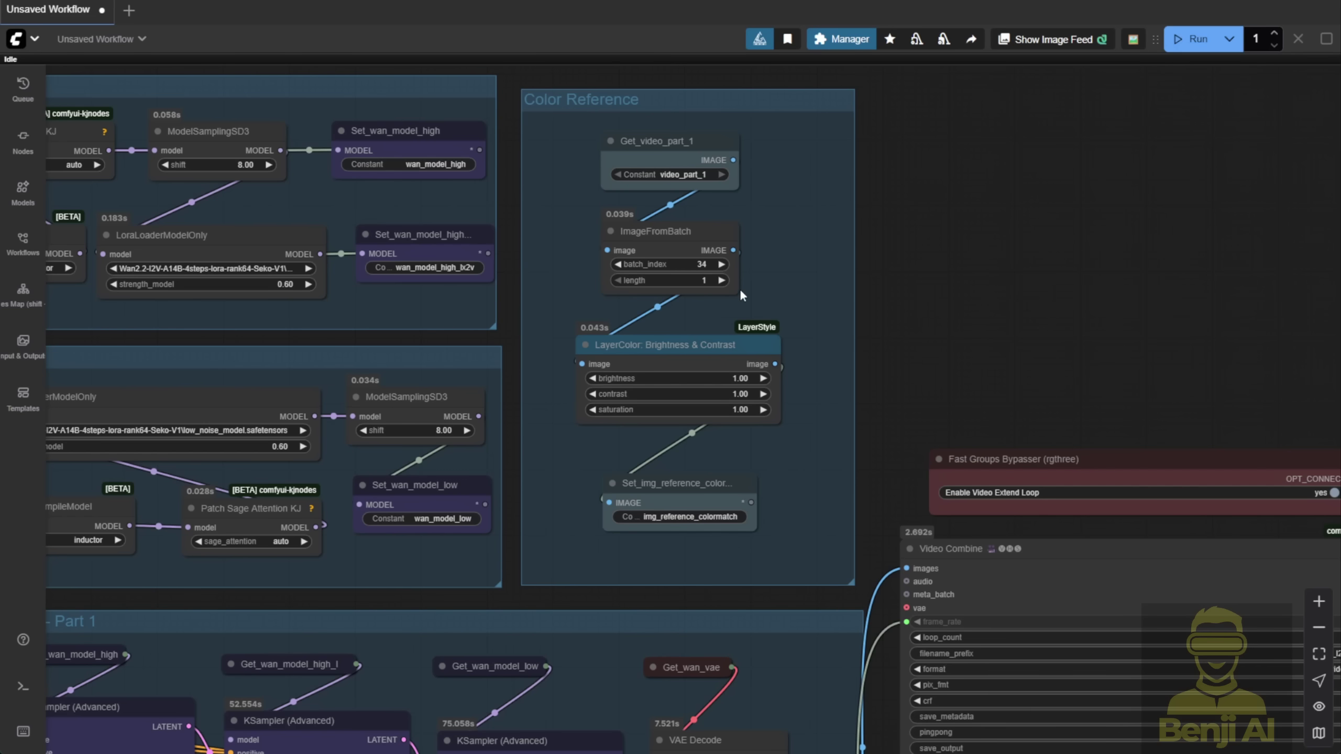
{"action": "scroll", "coordinate": [886, 396], "scroll_direction": "down", "scroll_amount": 3}
{"action": "left_click_drag", "start_coordinate": [876, 369], "coordinate": [634, 184]}
{"action": "left_click", "coordinate": [789, 316]}
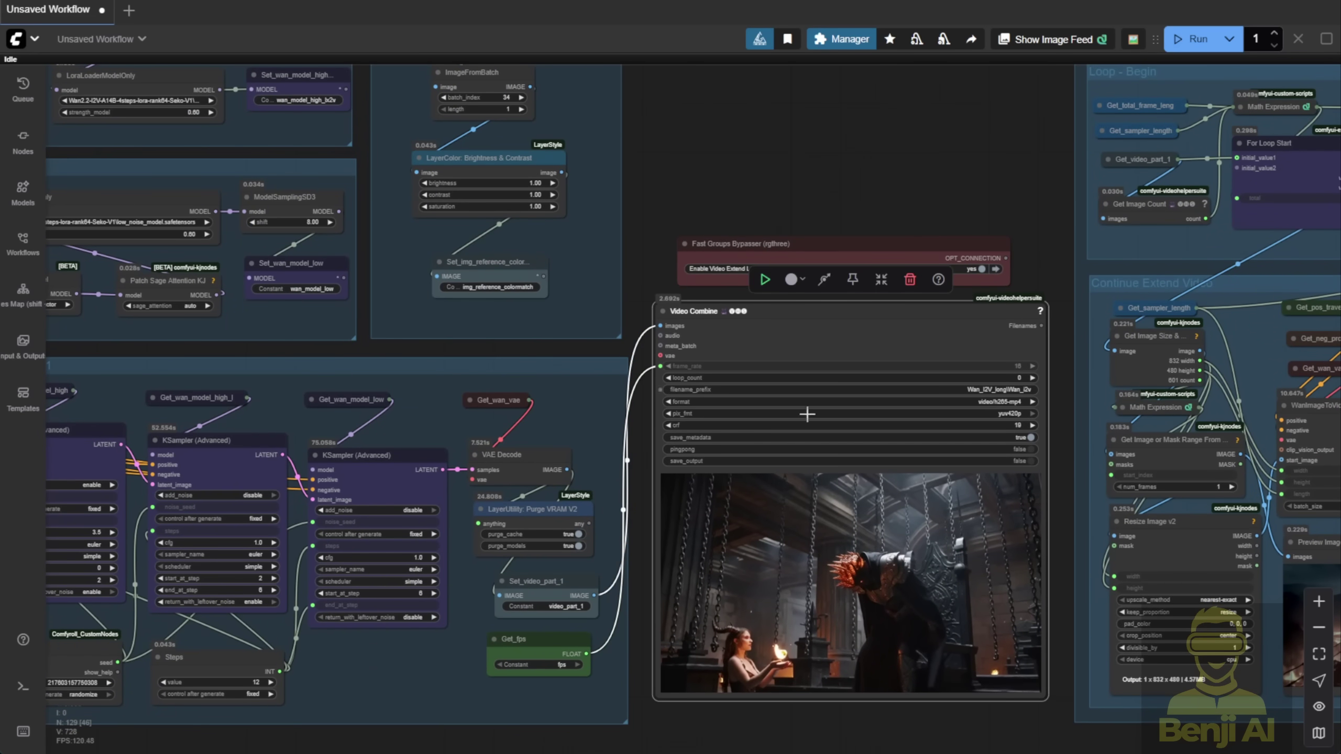
{"action": "scroll", "coordinate": [845, 587], "scroll_direction": "up", "scroll_amount": 2}
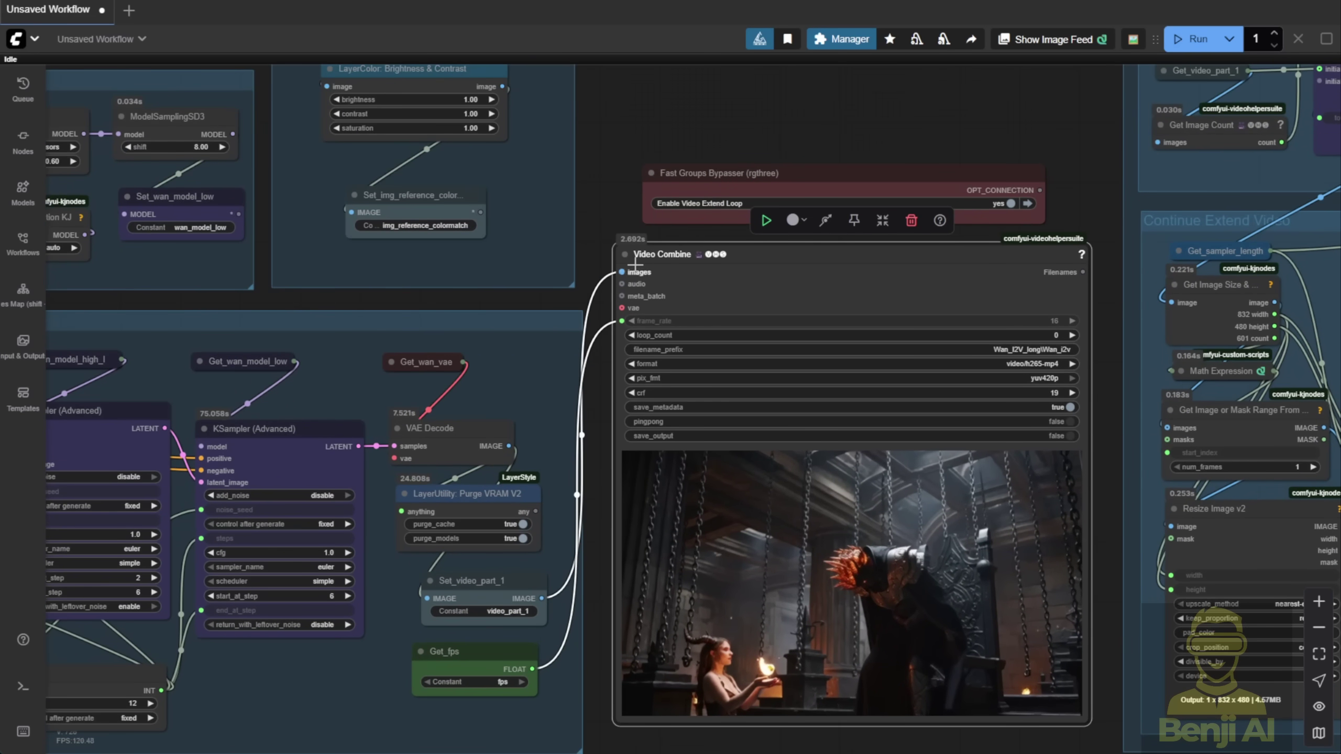
{"action": "left_click_drag", "start_coordinate": [662, 246], "coordinate": [657, 269]}
{"action": "left_click_drag", "start_coordinate": [580, 298], "coordinate": [549, 254]}
{"action": "right_click", "coordinate": [951, 262]}
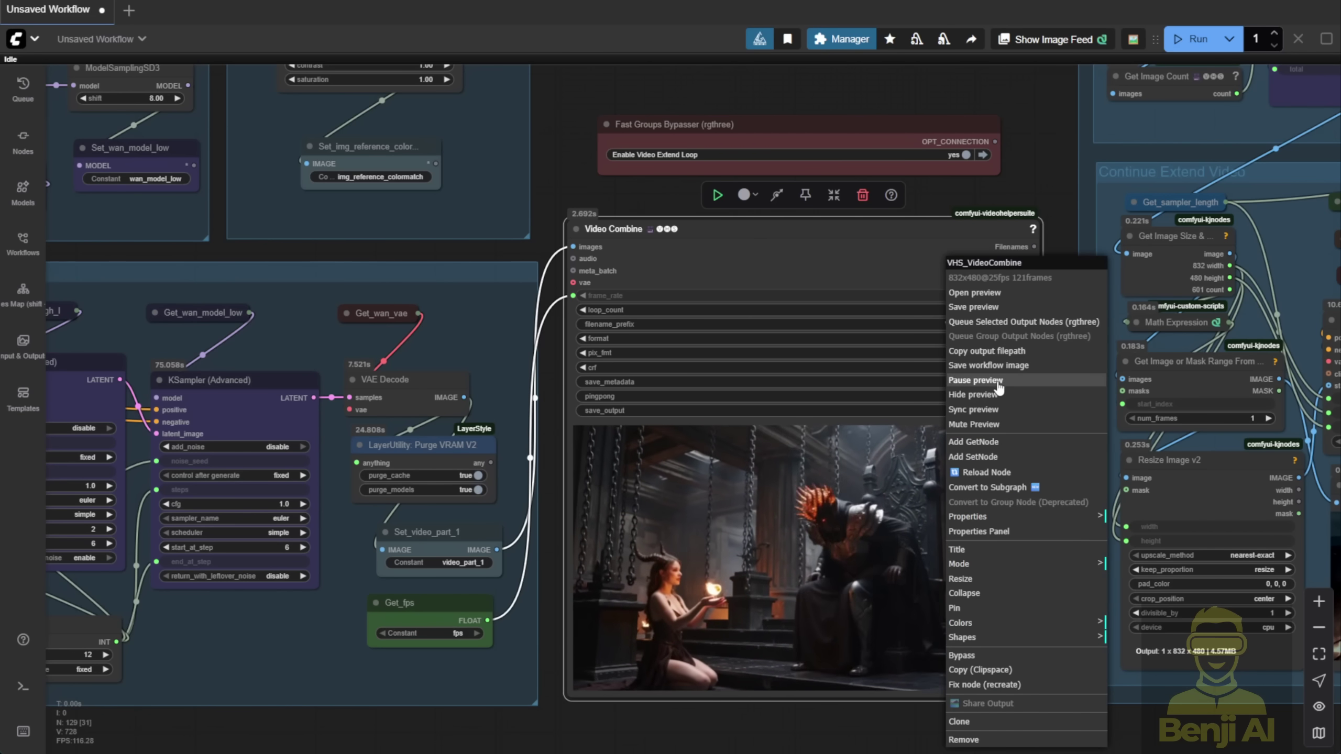
{"action": "scroll", "coordinate": [592, 164], "scroll_direction": "up", "scroll_amount": 3}
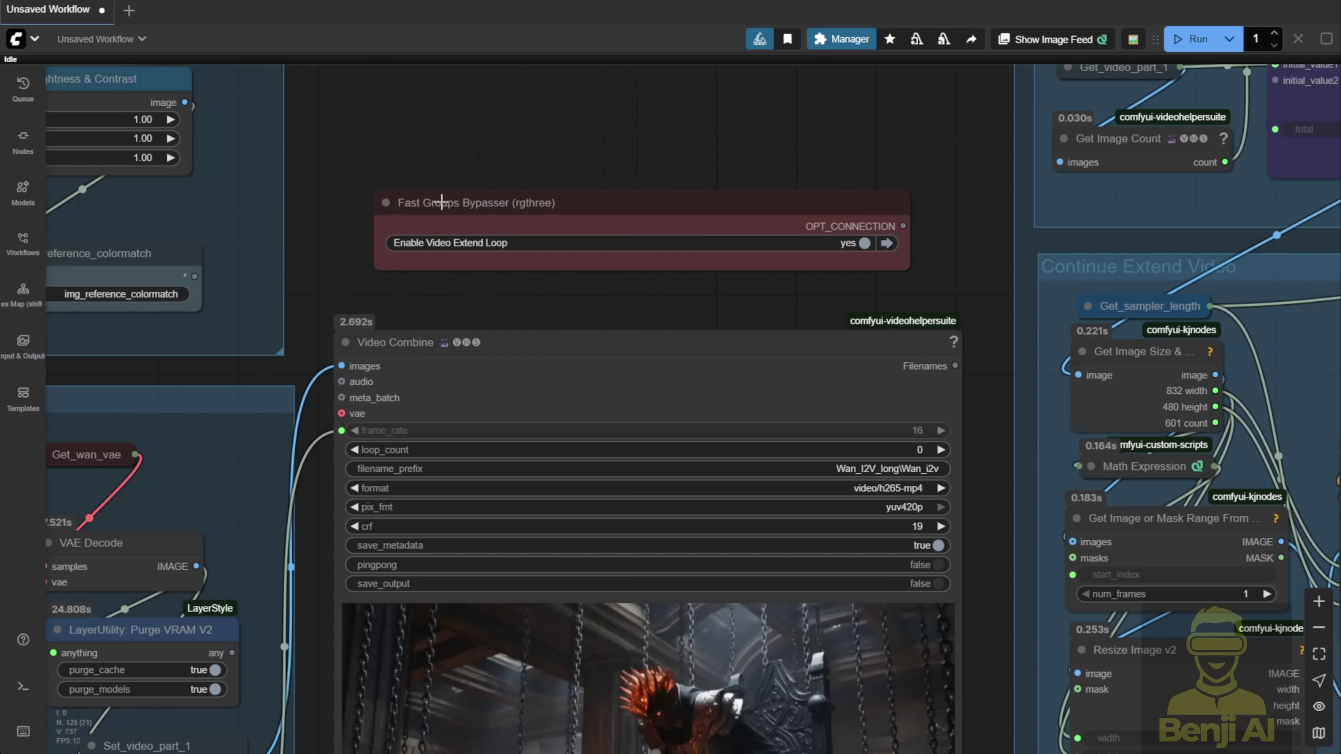
{"action": "left_click", "coordinate": [485, 206]}
{"action": "scroll", "coordinate": [818, 365], "scroll_direction": "down", "scroll_amount": 5}
{"action": "left_click", "coordinate": [817, 365]}
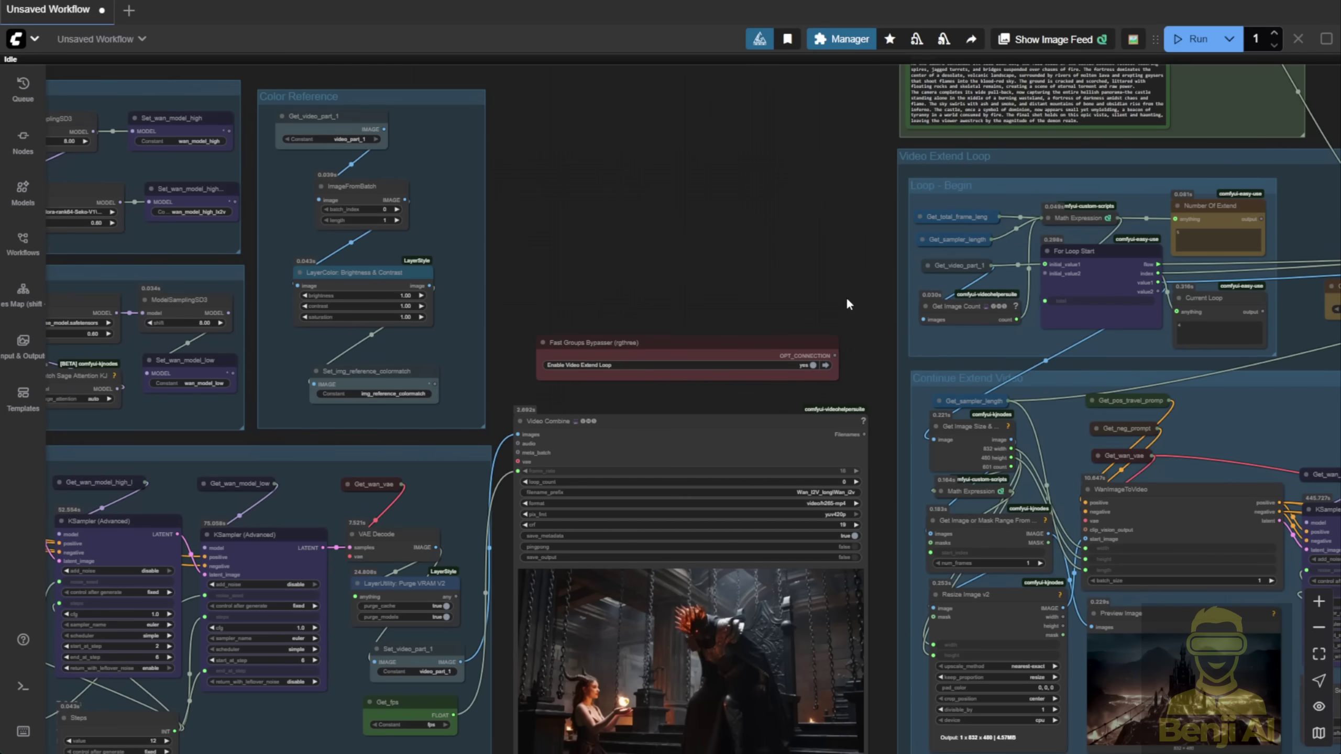
{"action": "scroll", "coordinate": [862, 258], "scroll_direction": "up", "scroll_amount": 2}
{"action": "scroll", "coordinate": [862, 258], "scroll_direction": "down", "scroll_amount": 2}
{"action": "left_click_drag", "start_coordinate": [862, 258], "coordinate": [327, 244]}
{"action": "left_click", "coordinate": [277, 351]}
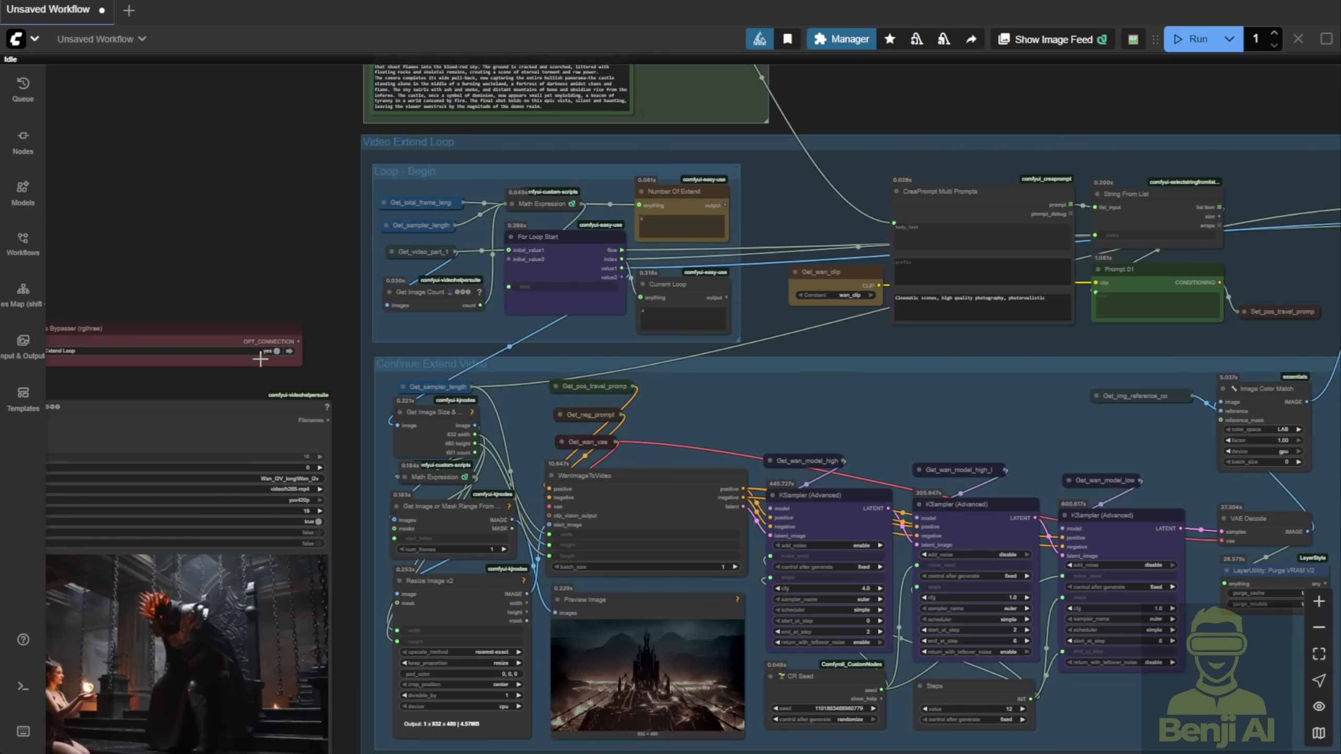
{"action": "scroll", "coordinate": [273, 352], "scroll_direction": "up", "scroll_amount": 1}
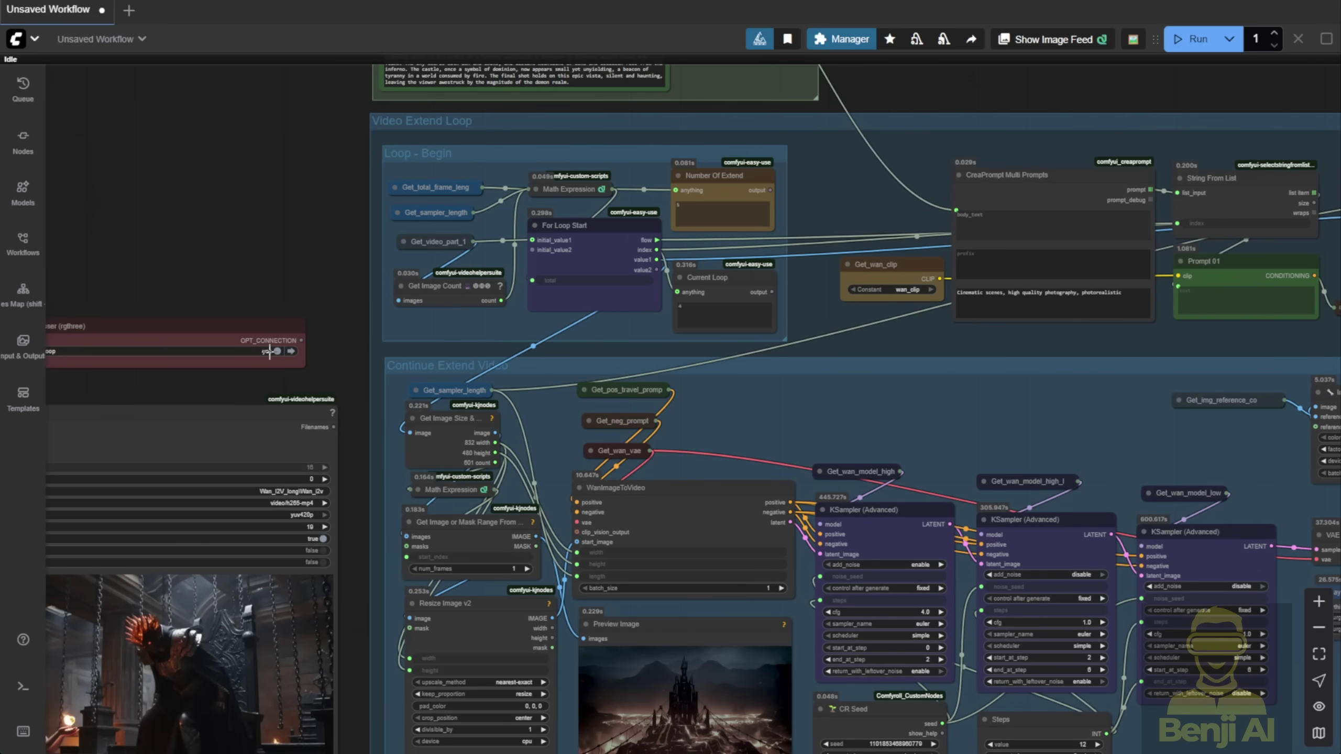
- Toggle the Enable Video Extend Loop group bypasser off and back on
{"action": "left_click", "coordinate": [277, 352]}
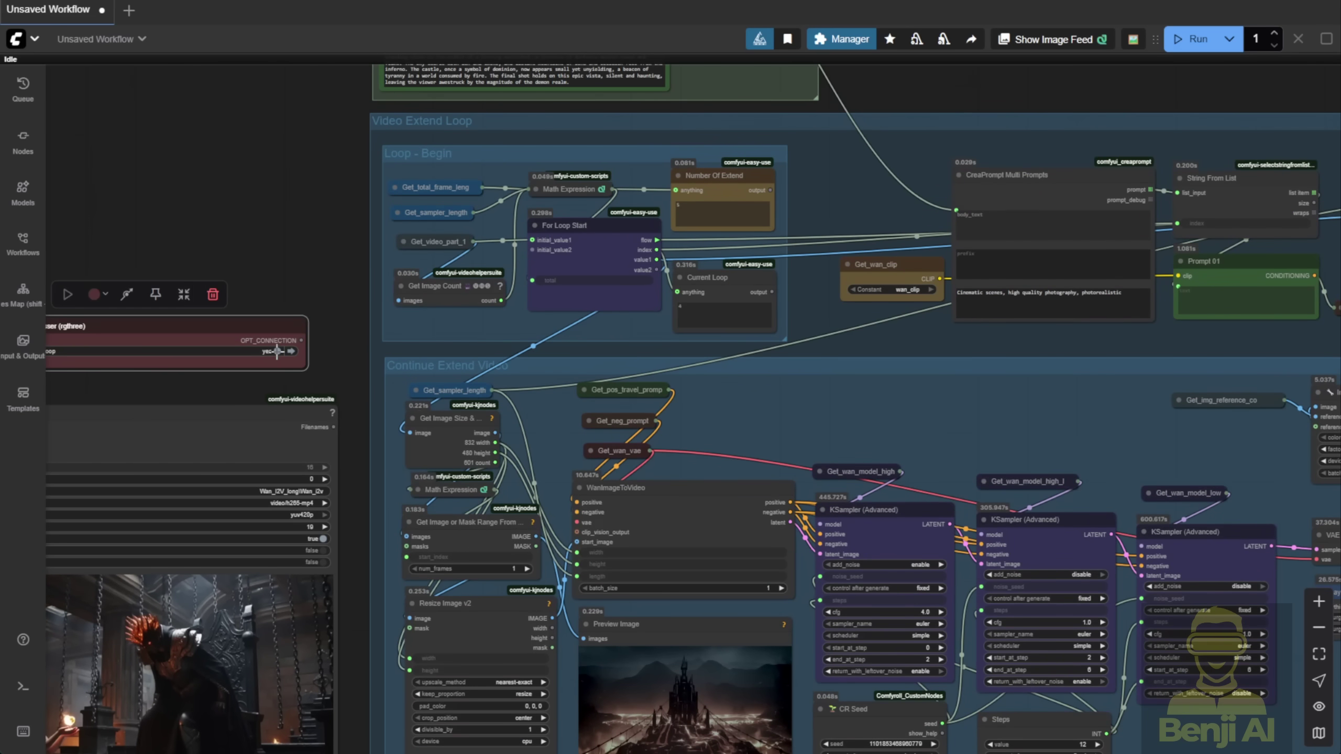
{"action": "left_click", "coordinate": [277, 352]}
{"action": "left_click", "coordinate": [278, 352]}
- Expand the Loop - Begin Math Expression node and start editing its formula, typing 'Round'
{"action": "scroll", "coordinate": [333, 316], "scroll_direction": "down", "scroll_amount": 3}
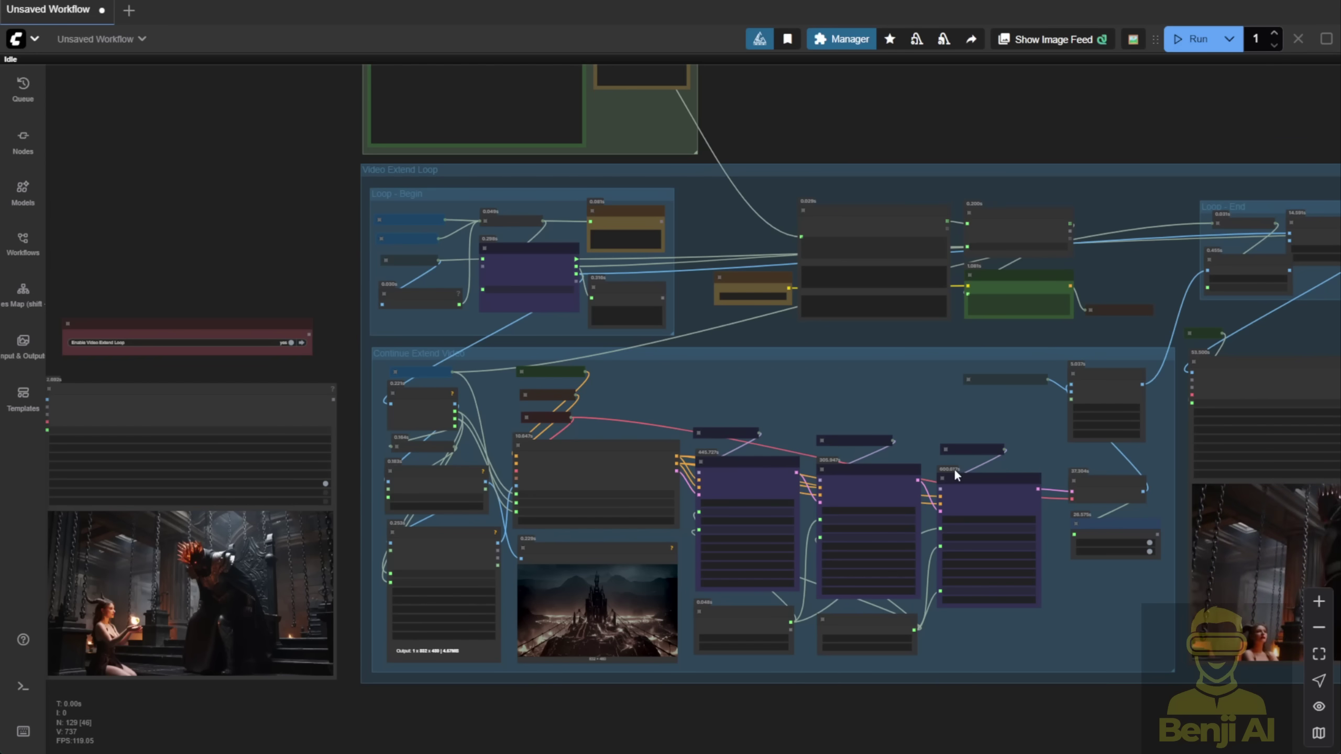
{"action": "scroll", "coordinate": [514, 215], "scroll_direction": "up", "scroll_amount": 3}
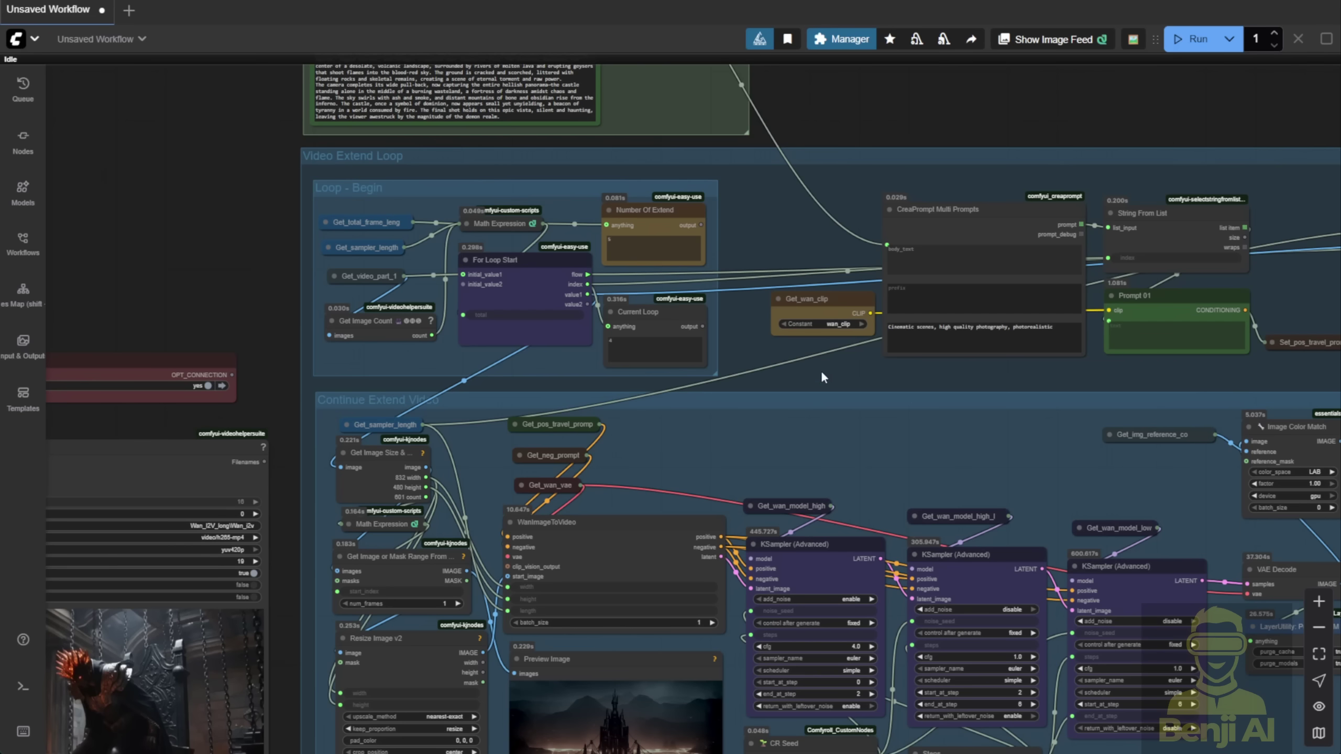
{"action": "left_click_drag", "start_coordinate": [834, 373], "coordinate": [793, 284]}
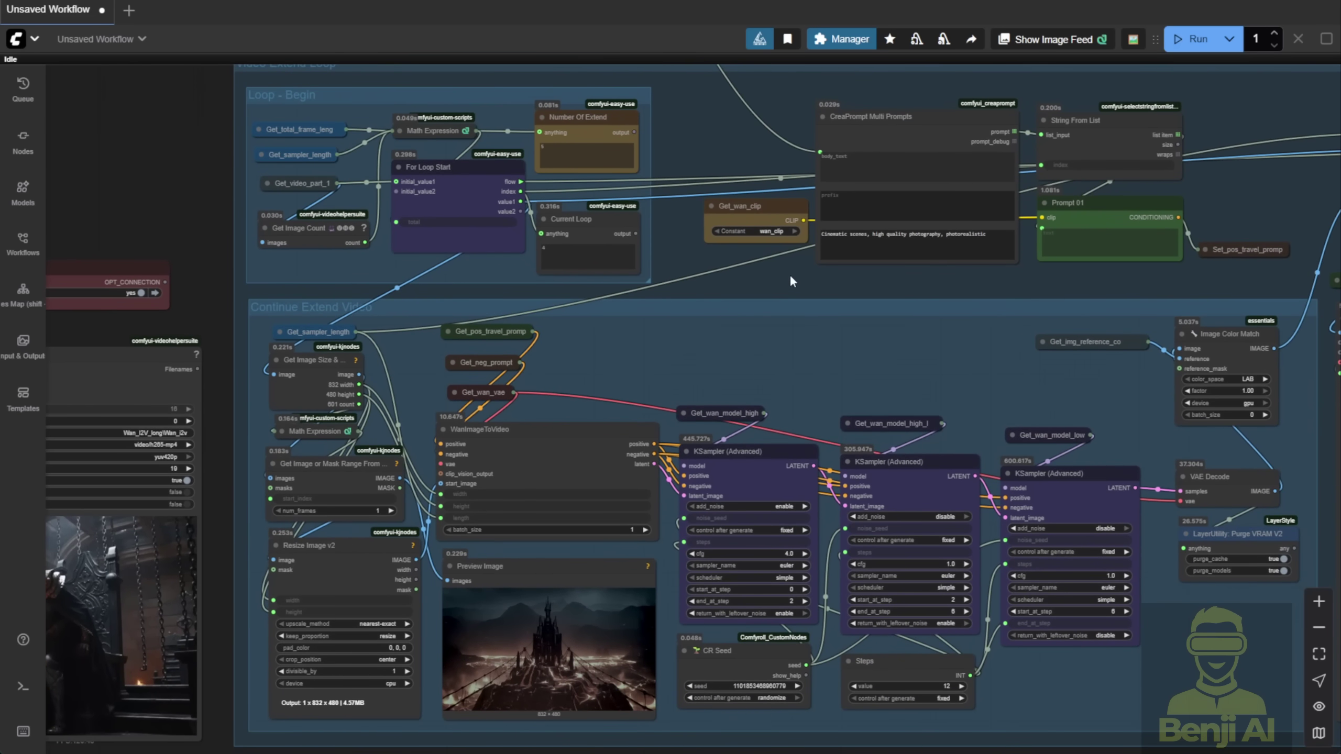
{"action": "scroll", "coordinate": [790, 275], "scroll_direction": "up", "scroll_amount": 5}
{"action": "left_click", "coordinate": [369, 247]}
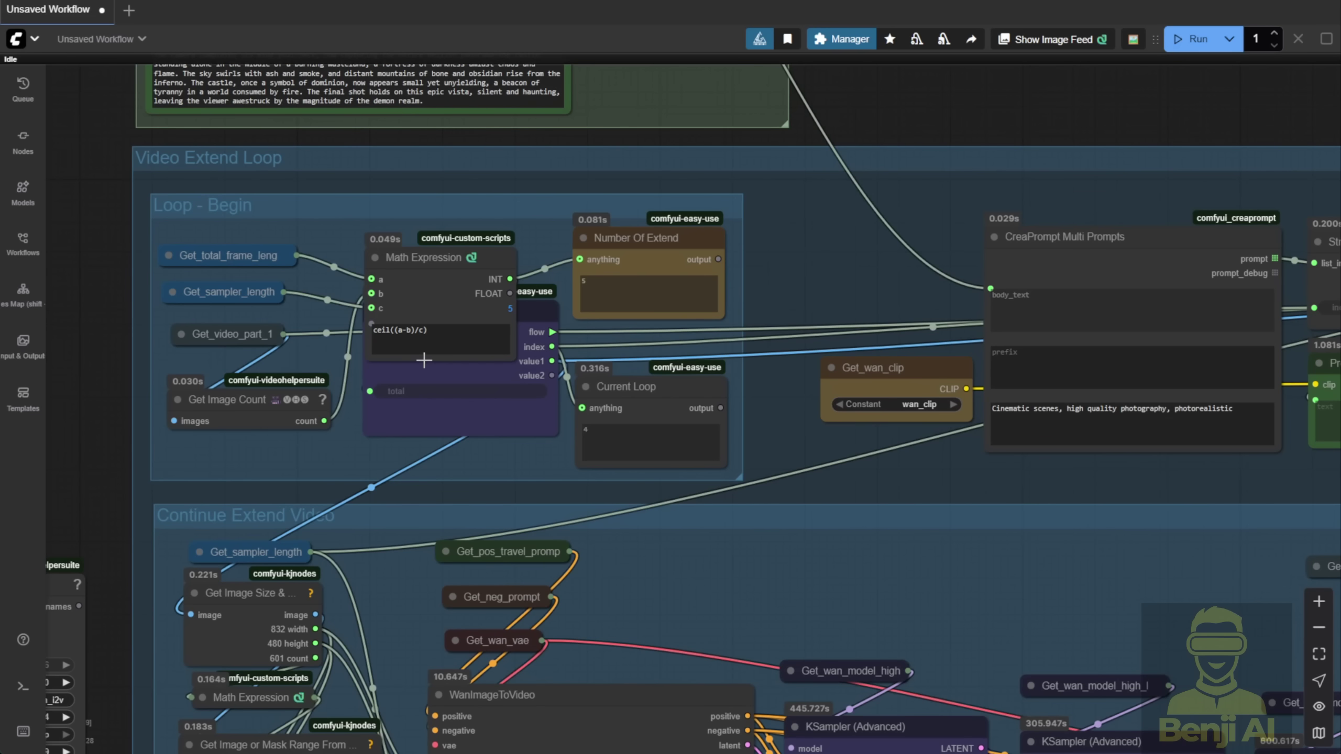
{"action": "scroll", "coordinate": [423, 356], "scroll_direction": "up", "scroll_amount": 1}
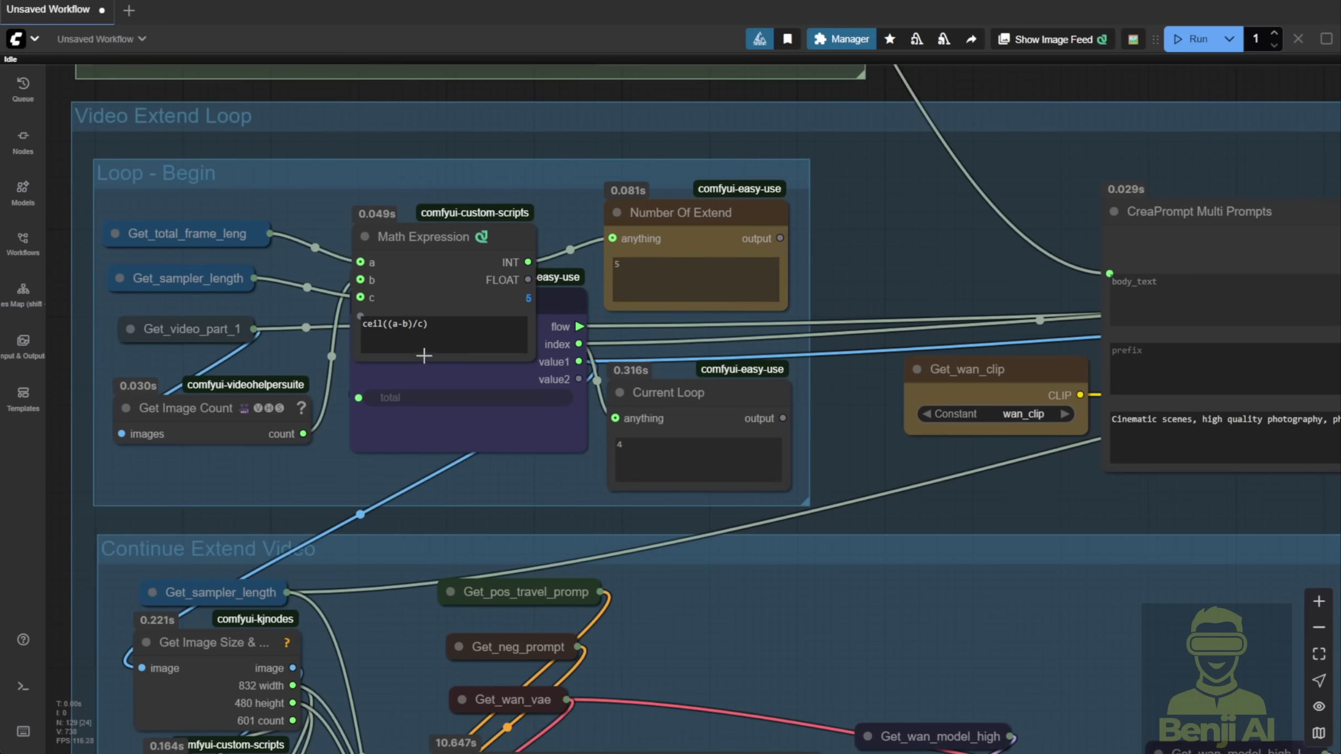
{"action": "double_click", "coordinate": [372, 323]}
{"action": "type", "text": "Round"}
- Collapse the Math Expression node and survey the Loop - End, Stitched Output and Upscale By Model groups
{"action": "key", "text": "alt+c"}
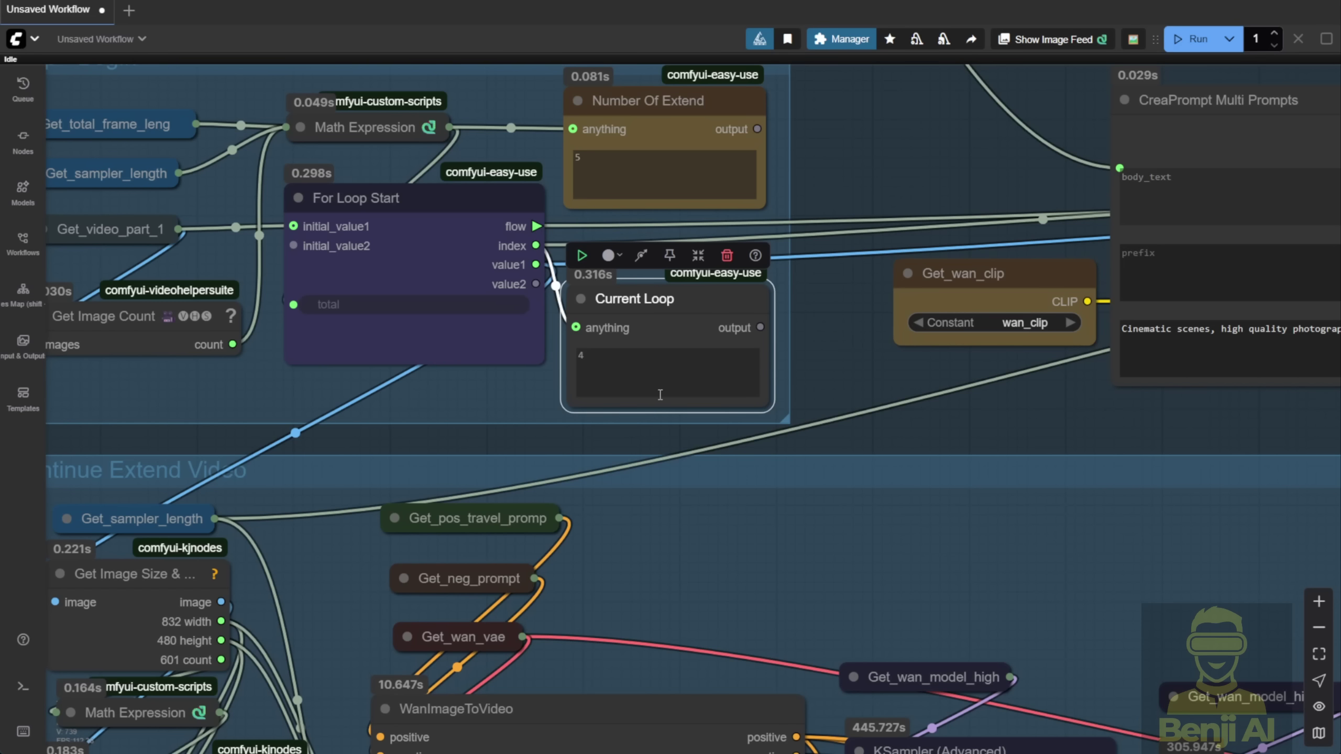
{"action": "scroll", "coordinate": [668, 377], "scroll_direction": "down", "scroll_amount": 4}
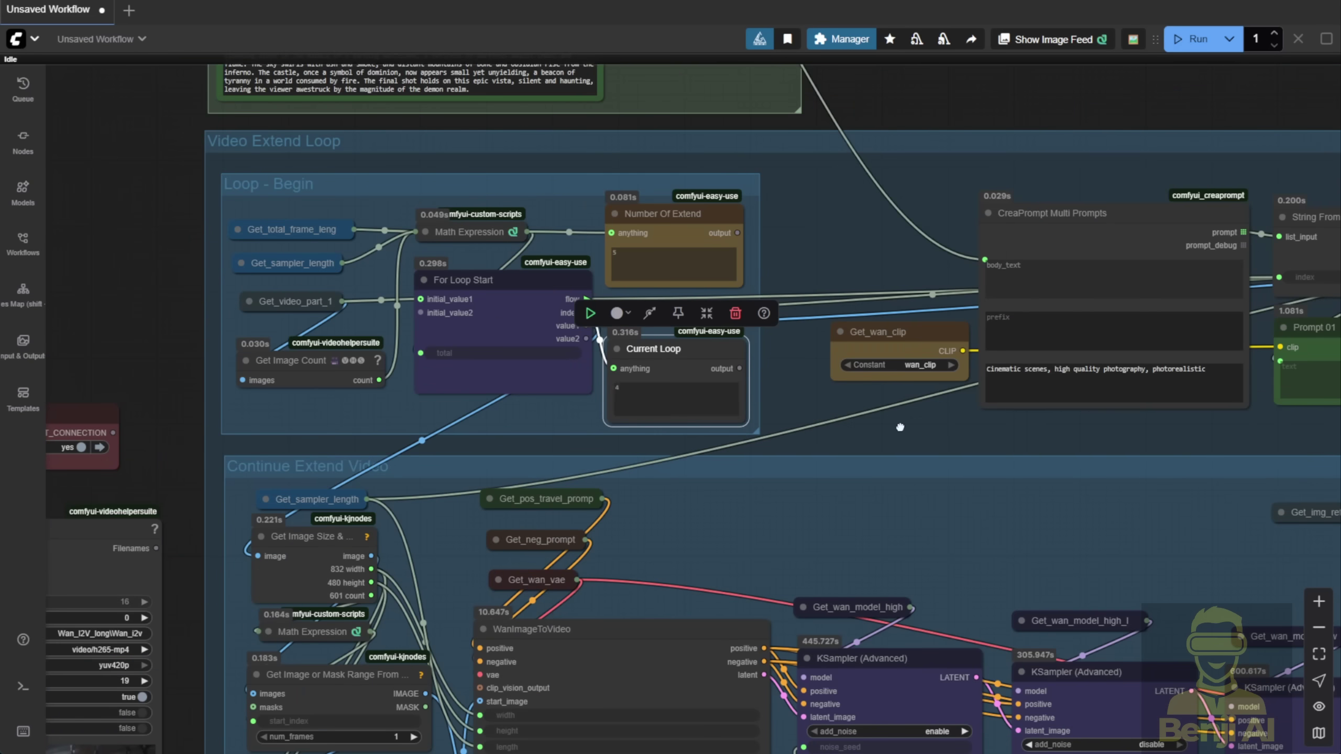
{"action": "left_click_drag", "start_coordinate": [900, 427], "coordinate": [254, 364]}
{"action": "scroll", "coordinate": [878, 227], "scroll_direction": "down", "scroll_amount": 2}
{"action": "left_click_drag", "start_coordinate": [918, 200], "coordinate": [532, 305]}
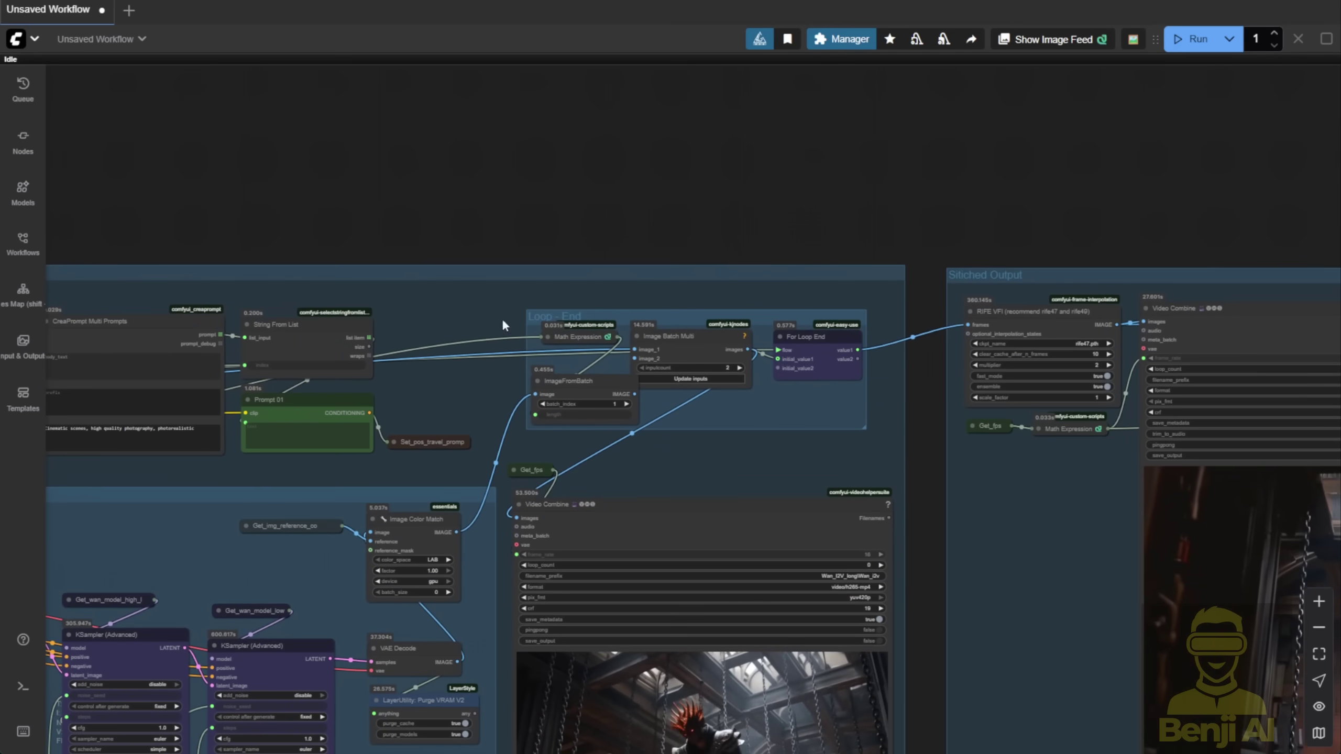
{"action": "left_click_drag", "start_coordinate": [876, 337], "coordinate": [602, 367]}
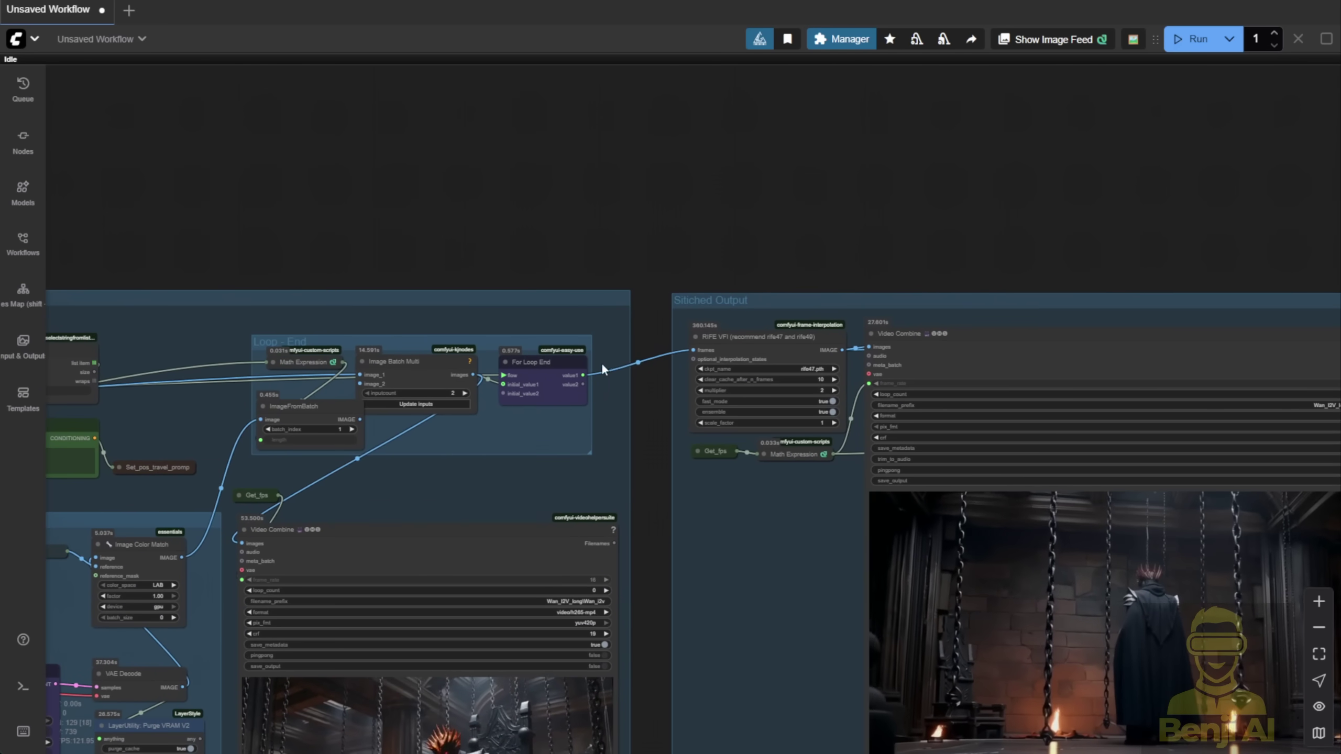
{"action": "left_click_drag", "start_coordinate": [952, 320], "coordinate": [738, 298]}
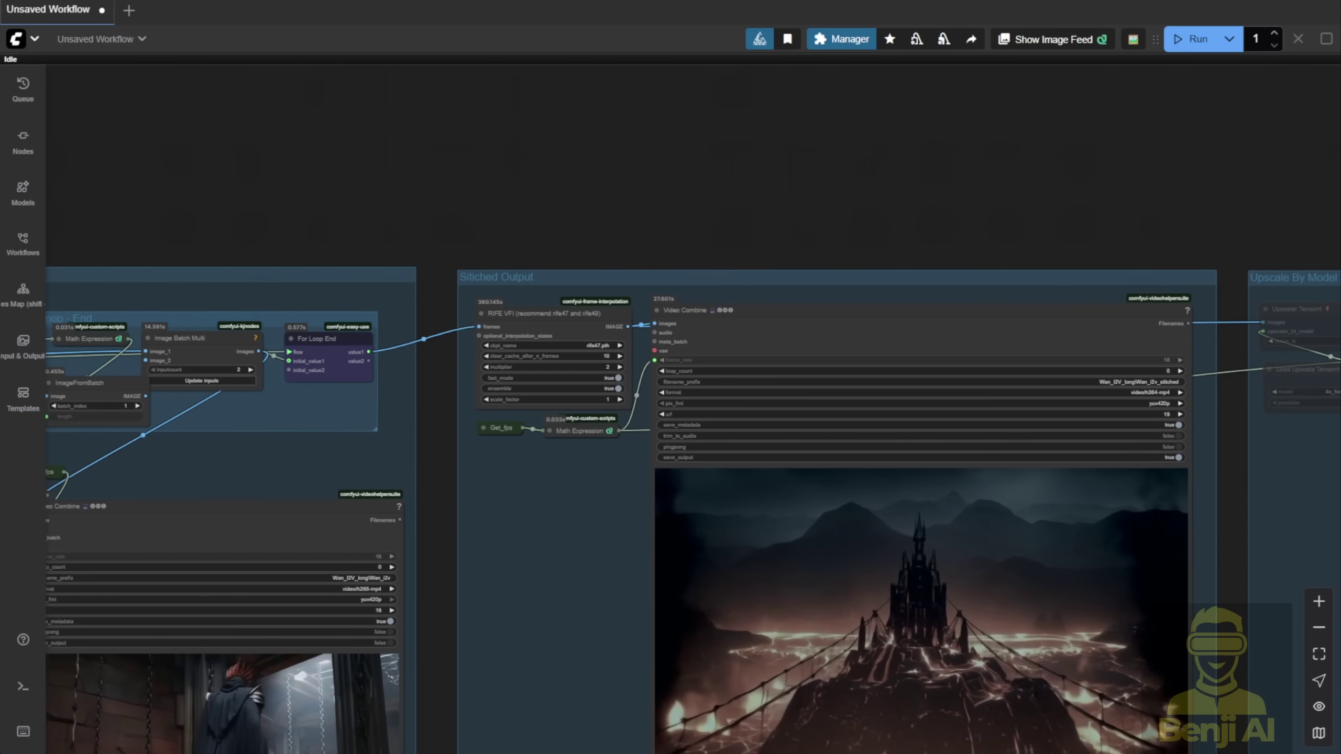
- Pan back to the Continue Extend Video group's WanImageToVideo and KSampler (Advanced) nodes
{"action": "scroll", "coordinate": [490, 206], "scroll_direction": "down", "scroll_amount": 3}
{"action": "left_click_drag", "start_coordinate": [491, 206], "coordinate": [1242, 225]}
{"action": "scroll", "coordinate": [269, 322], "scroll_direction": "up", "scroll_amount": 5}
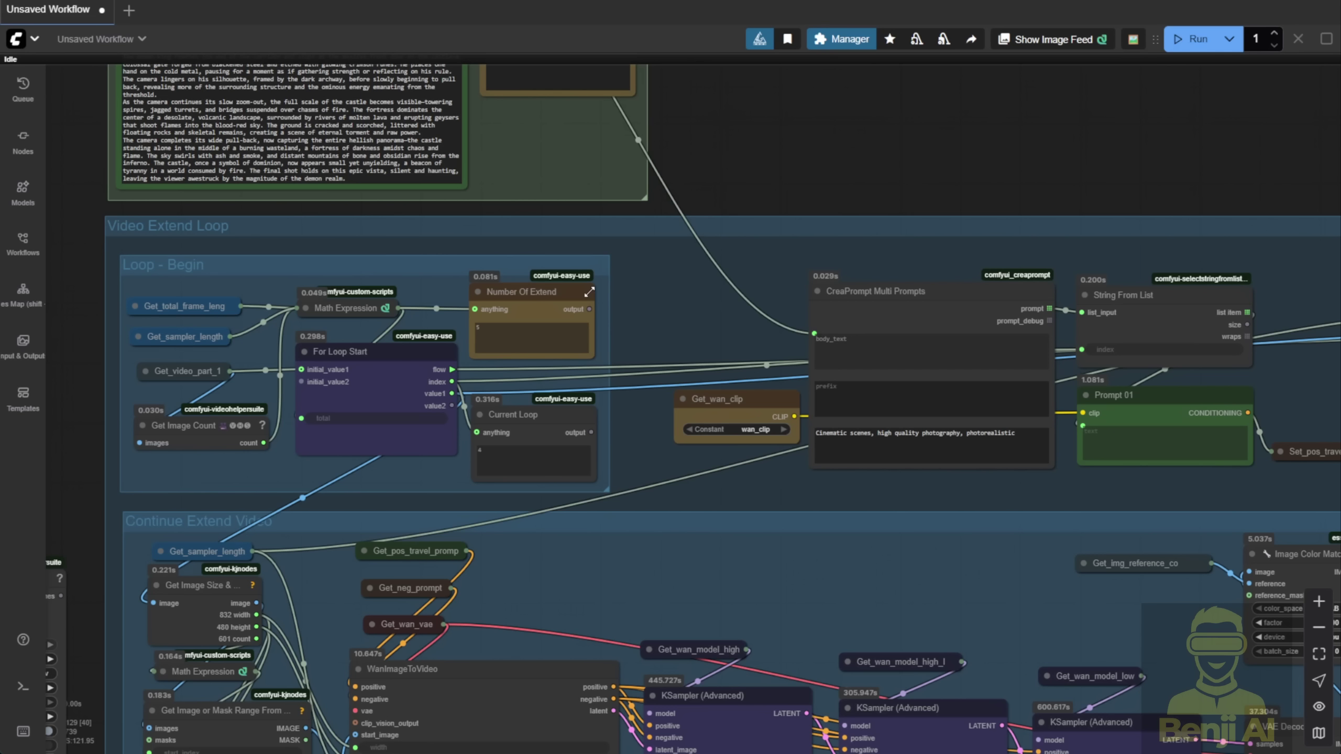
{"action": "left_click_drag", "start_coordinate": [437, 681], "coordinate": [518, 325]}
{"action": "scroll", "coordinate": [518, 325], "scroll_direction": "up", "scroll_amount": 1}
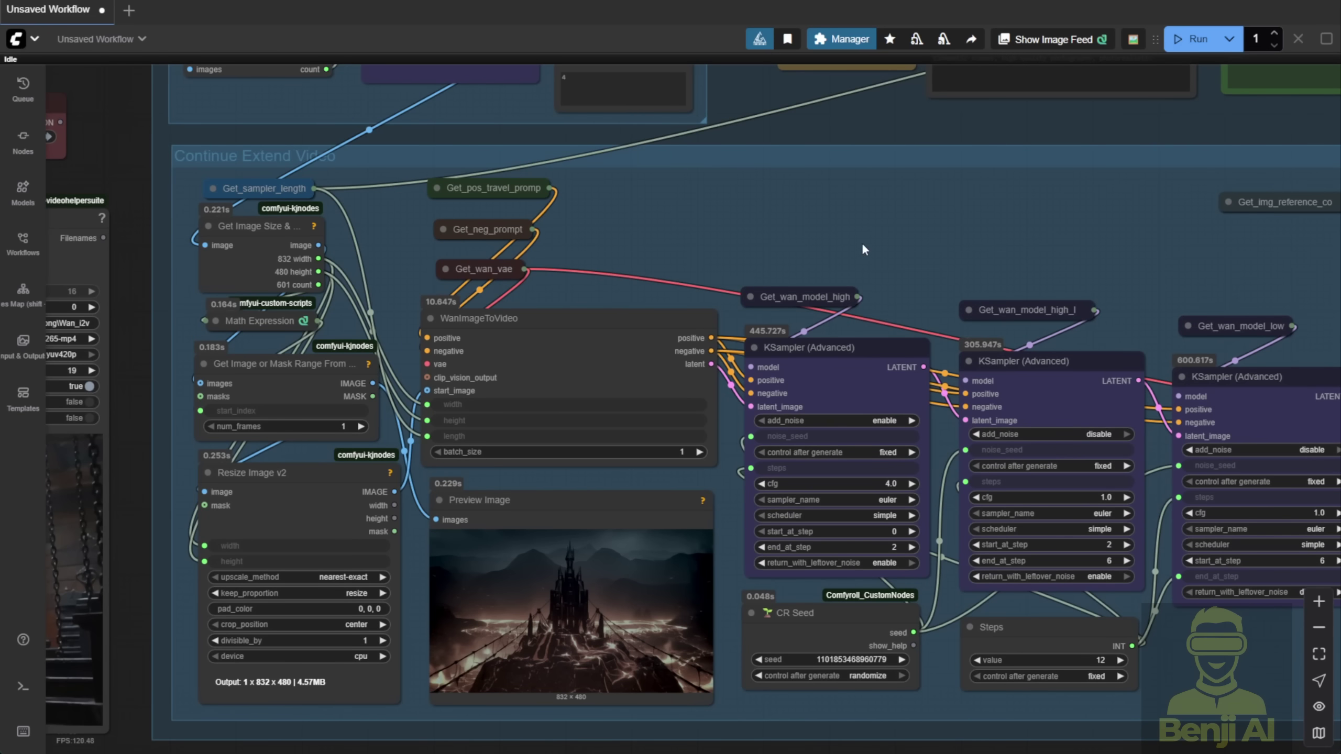
- Highlight the first and second paragraphs of the multiline travel prompt, then clear the selection
{"action": "left_click_drag", "start_coordinate": [853, 239], "coordinate": [808, 224]}
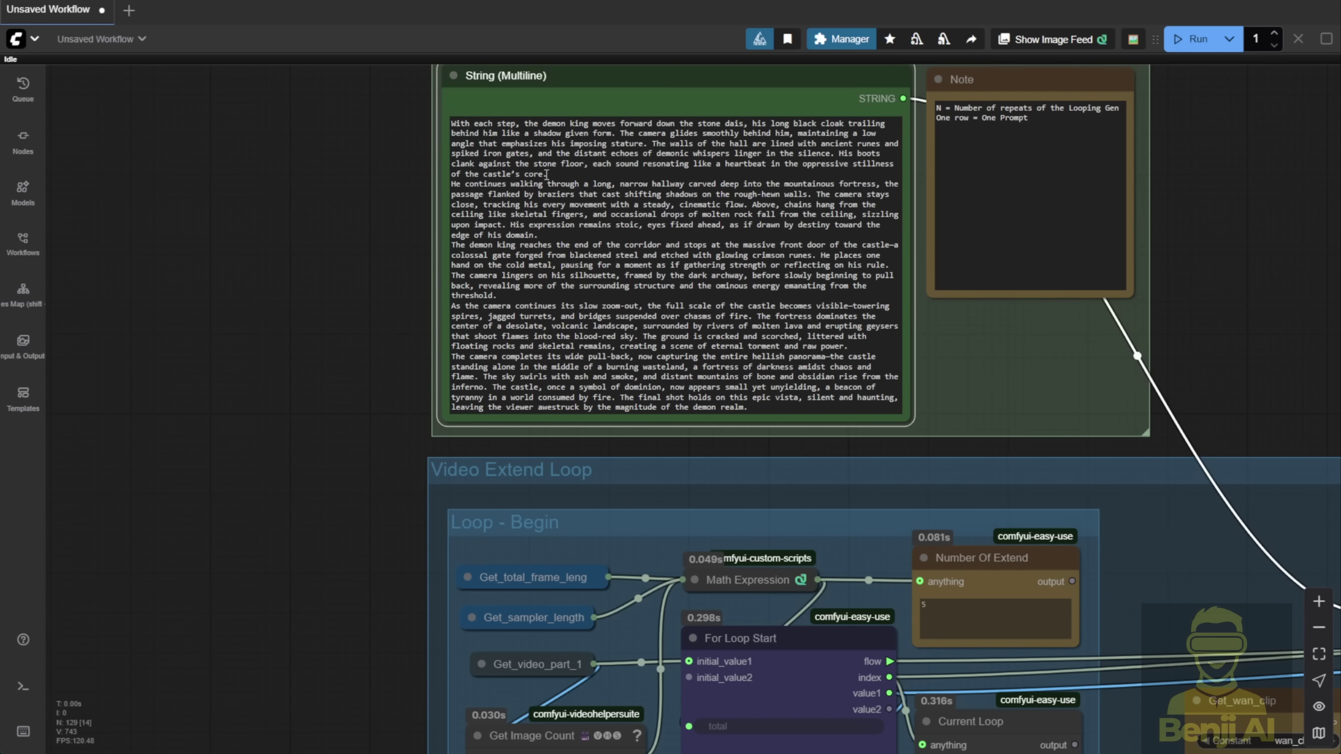
{"action": "left_click_drag", "start_coordinate": [547, 174], "coordinate": [492, 153]}
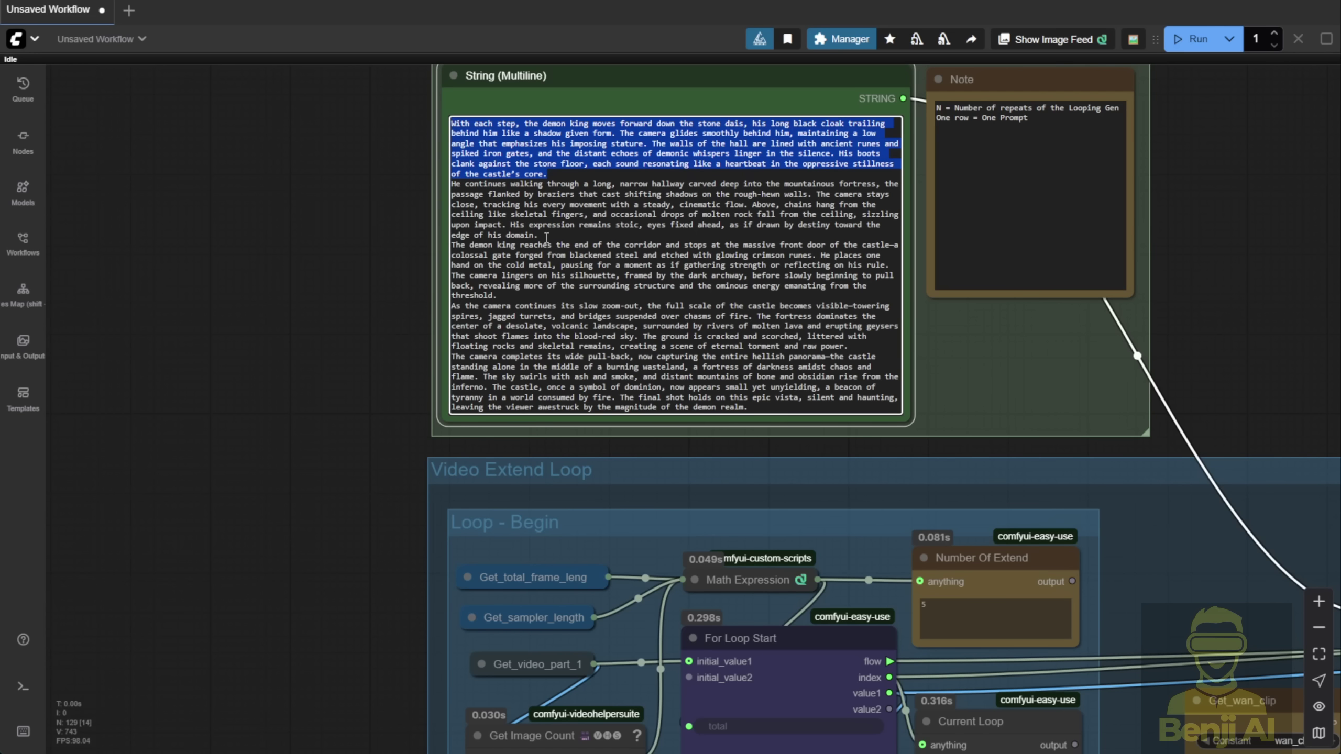
{"action": "left_click_drag", "start_coordinate": [546, 238], "coordinate": [523, 237]}
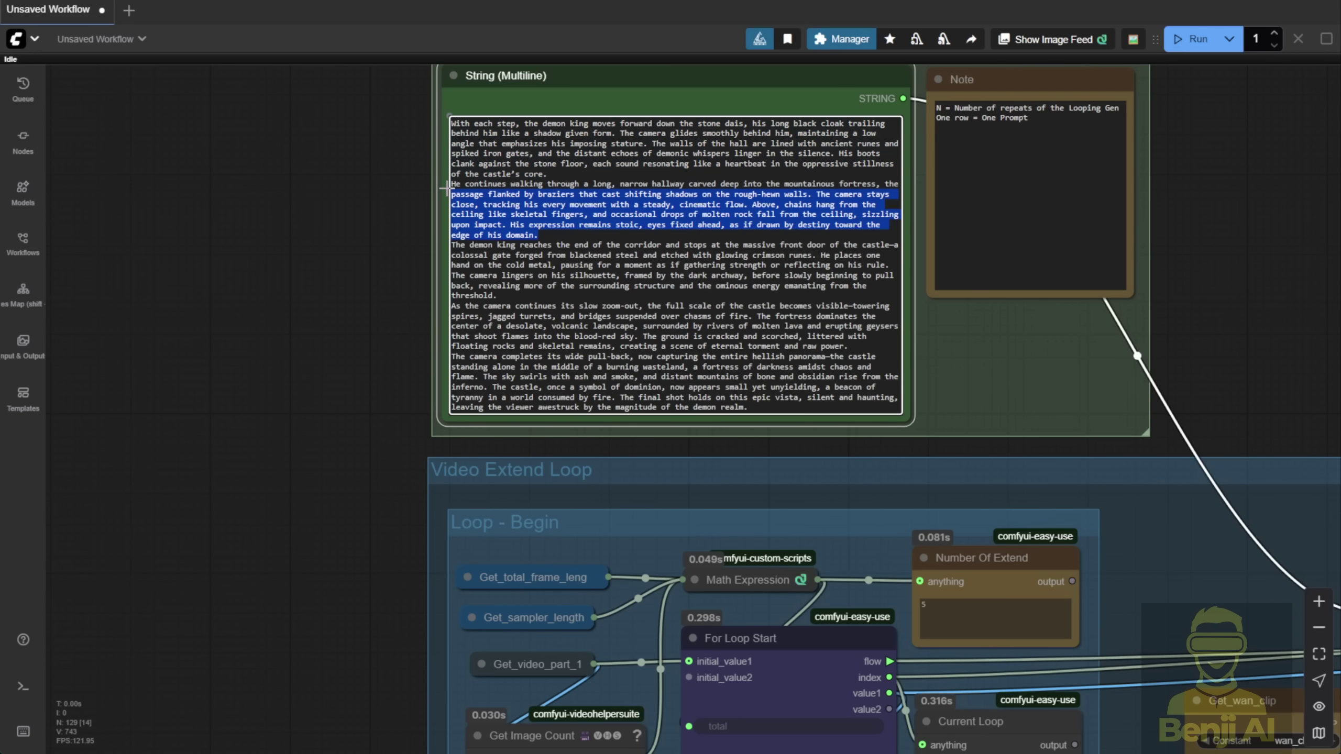
{"action": "left_click", "coordinate": [840, 394]}
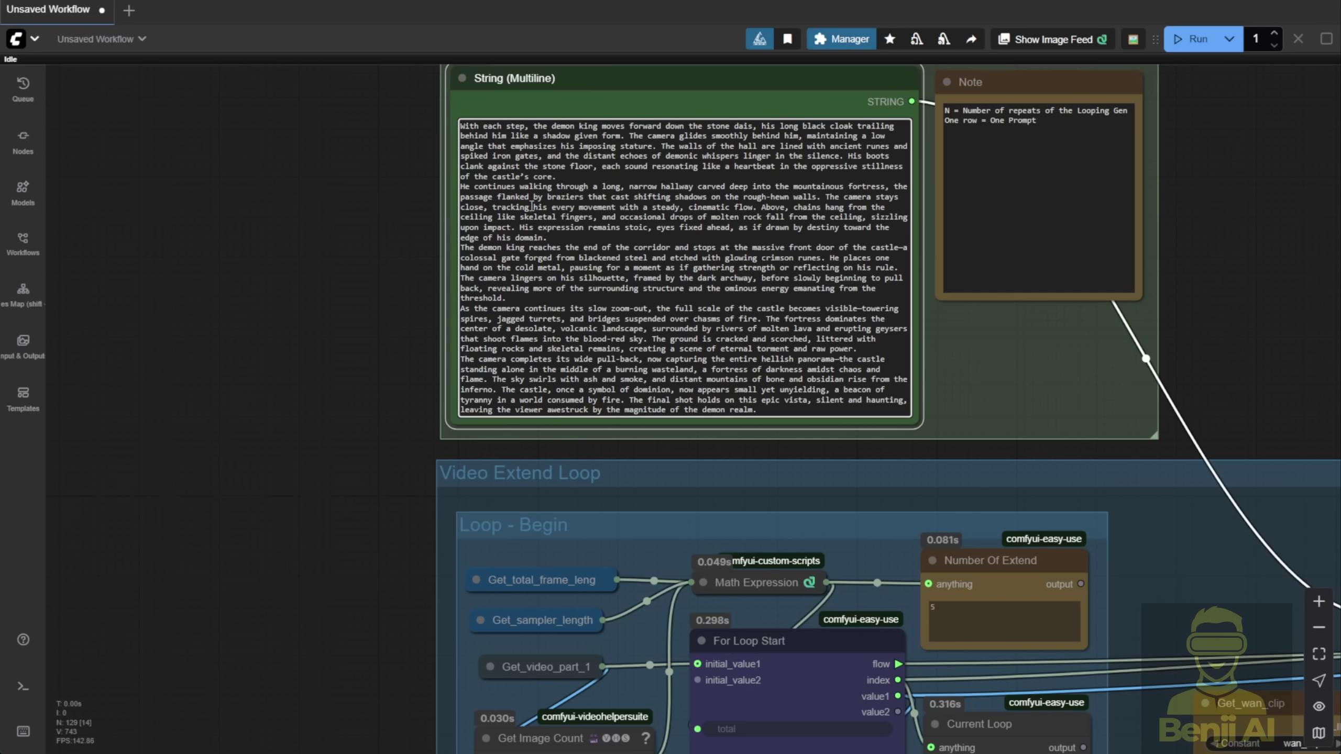
- Pan to CreaPrompt Multi Prompts and select String From List to show its links
{"action": "scroll", "coordinate": [538, 234], "scroll_direction": "up", "scroll_amount": 2}
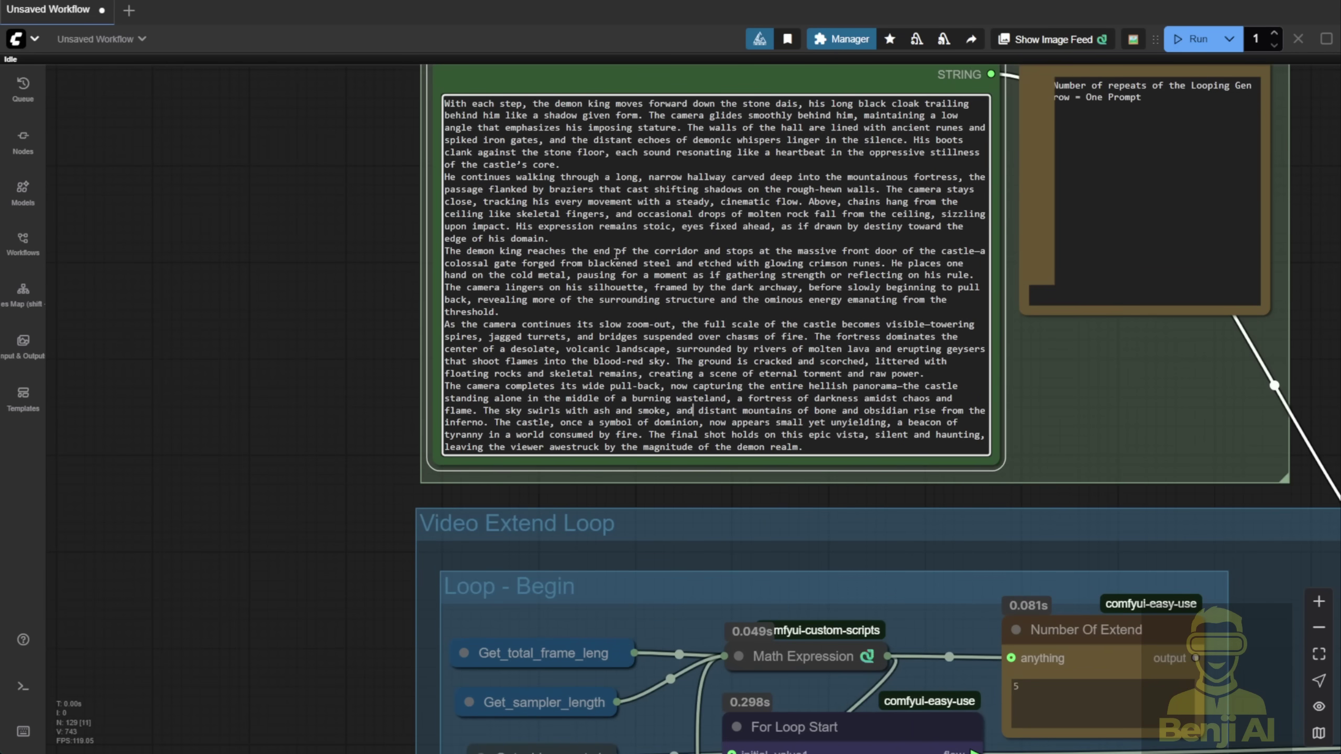
{"action": "scroll", "coordinate": [825, 483], "scroll_direction": "down", "scroll_amount": 2}
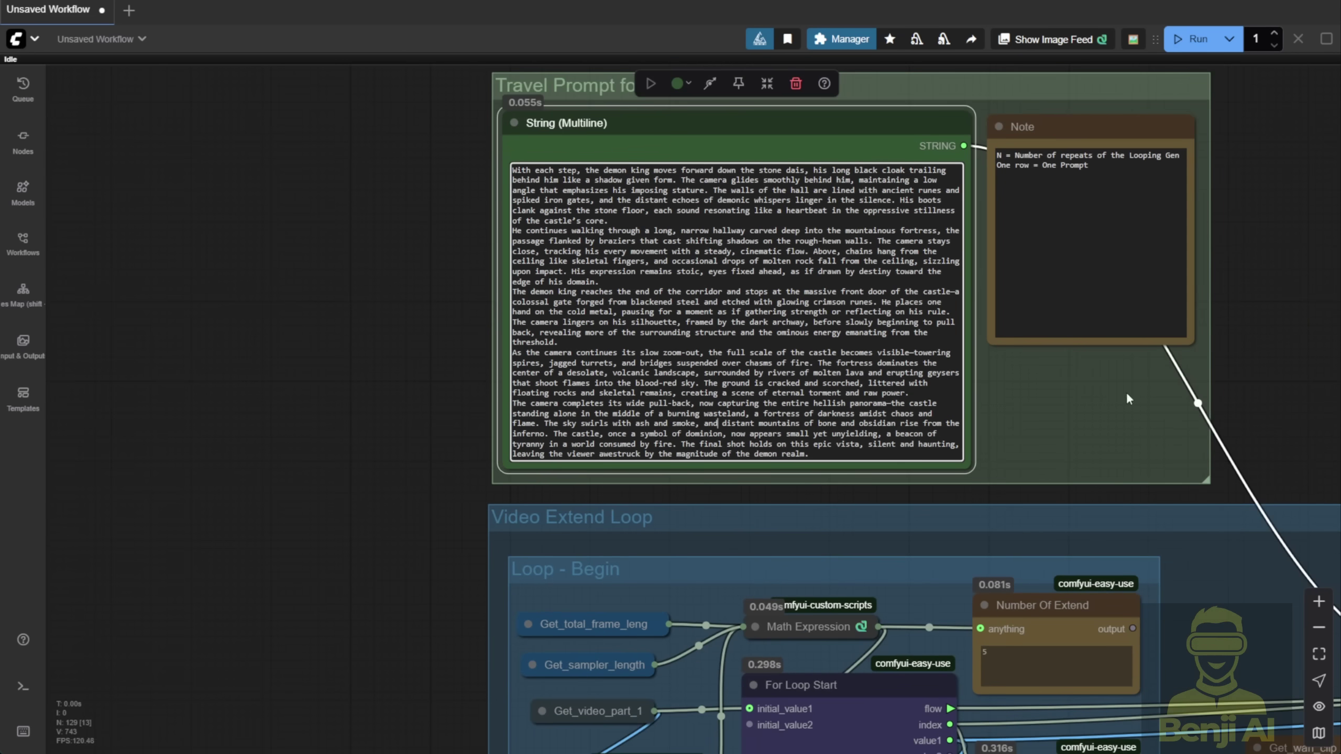
{"action": "left_click_drag", "start_coordinate": [1258, 404], "coordinate": [692, 133]}
{"action": "scroll", "coordinate": [871, 259], "scroll_direction": "up", "scroll_amount": 3}
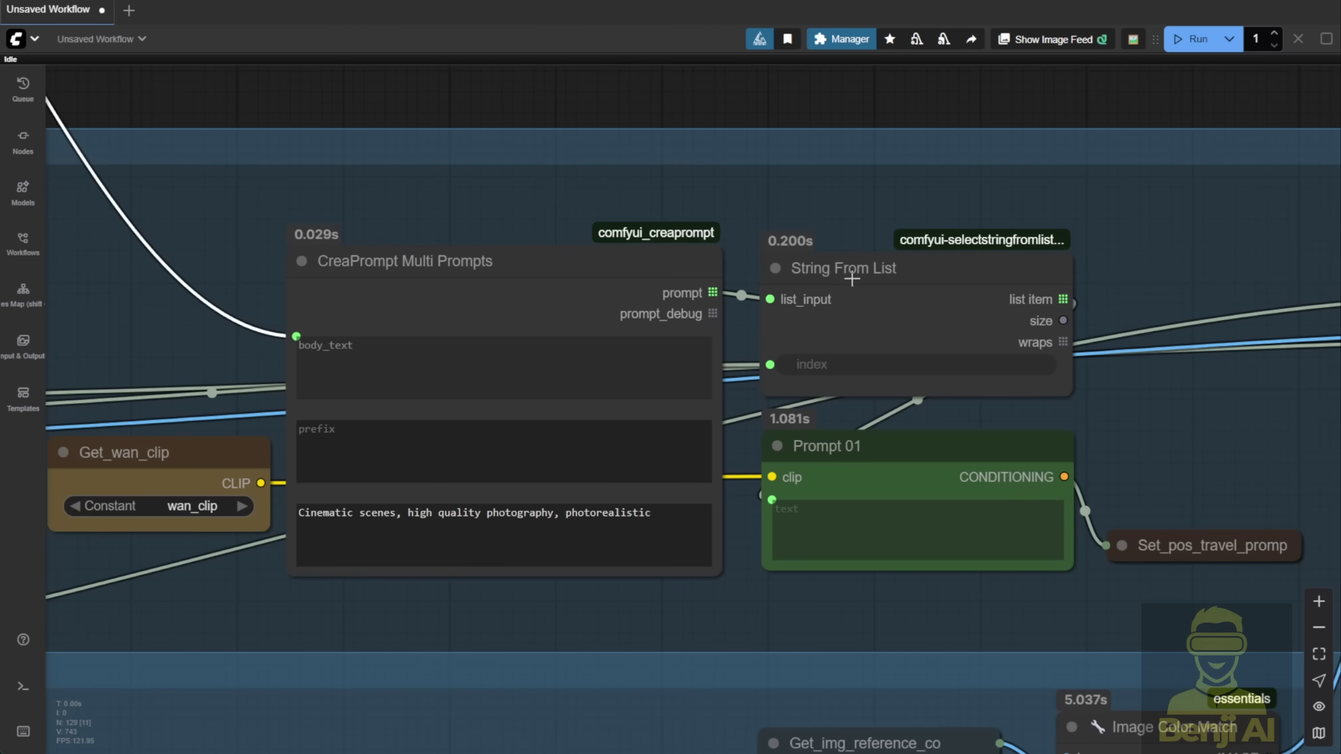
{"action": "left_click", "coordinate": [864, 271]}
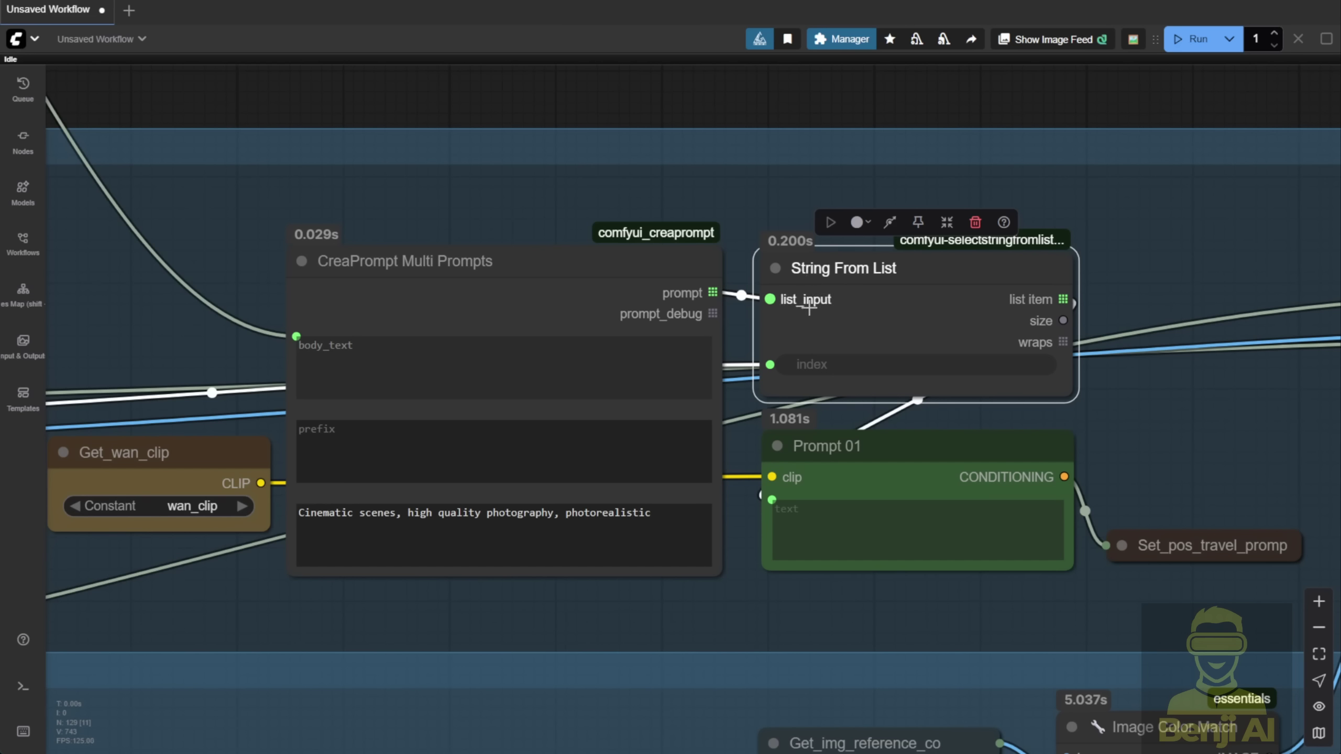
- Zoom in on Image Color Match and bring the Video Combine preview into view
{"action": "scroll", "coordinate": [809, 309], "scroll_direction": "down", "scroll_amount": 5}
{"action": "scroll", "coordinate": [634, 170], "scroll_direction": "up", "scroll_amount": 3}
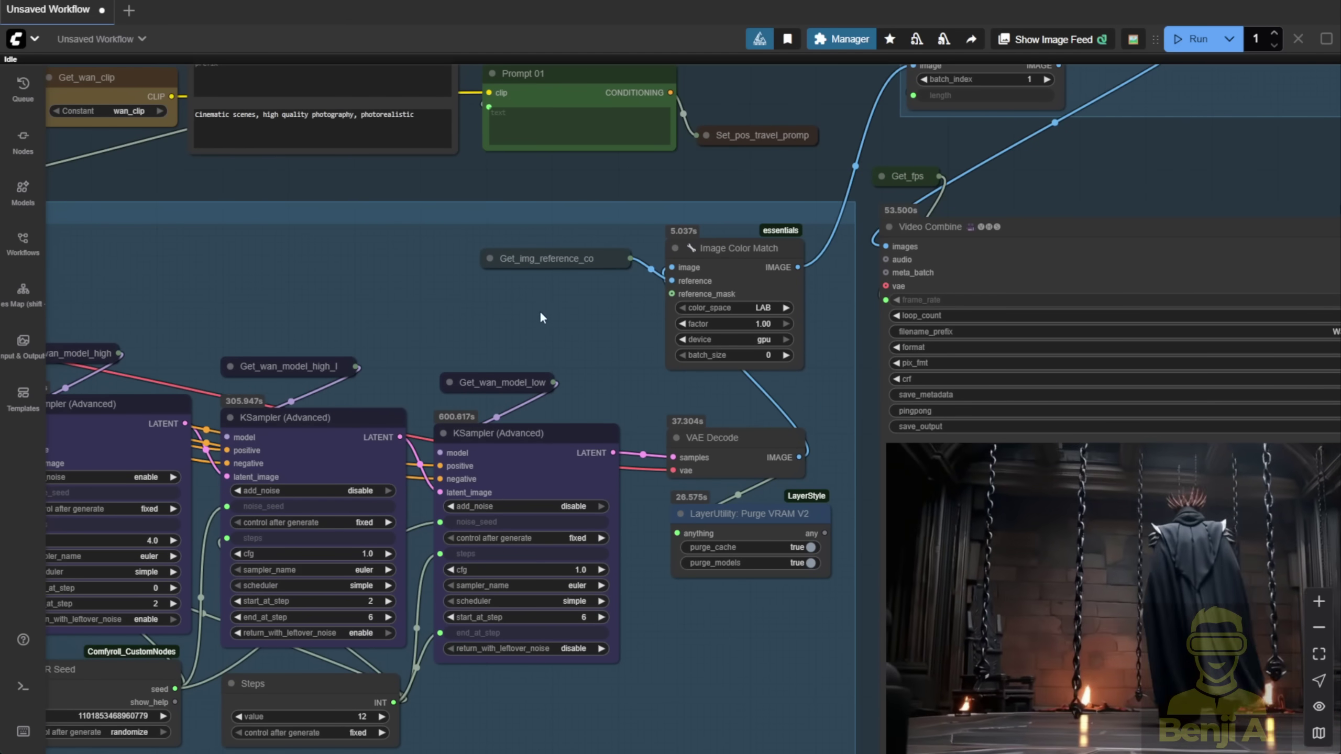
{"action": "scroll", "coordinate": [534, 316], "scroll_direction": "up", "scroll_amount": 2}
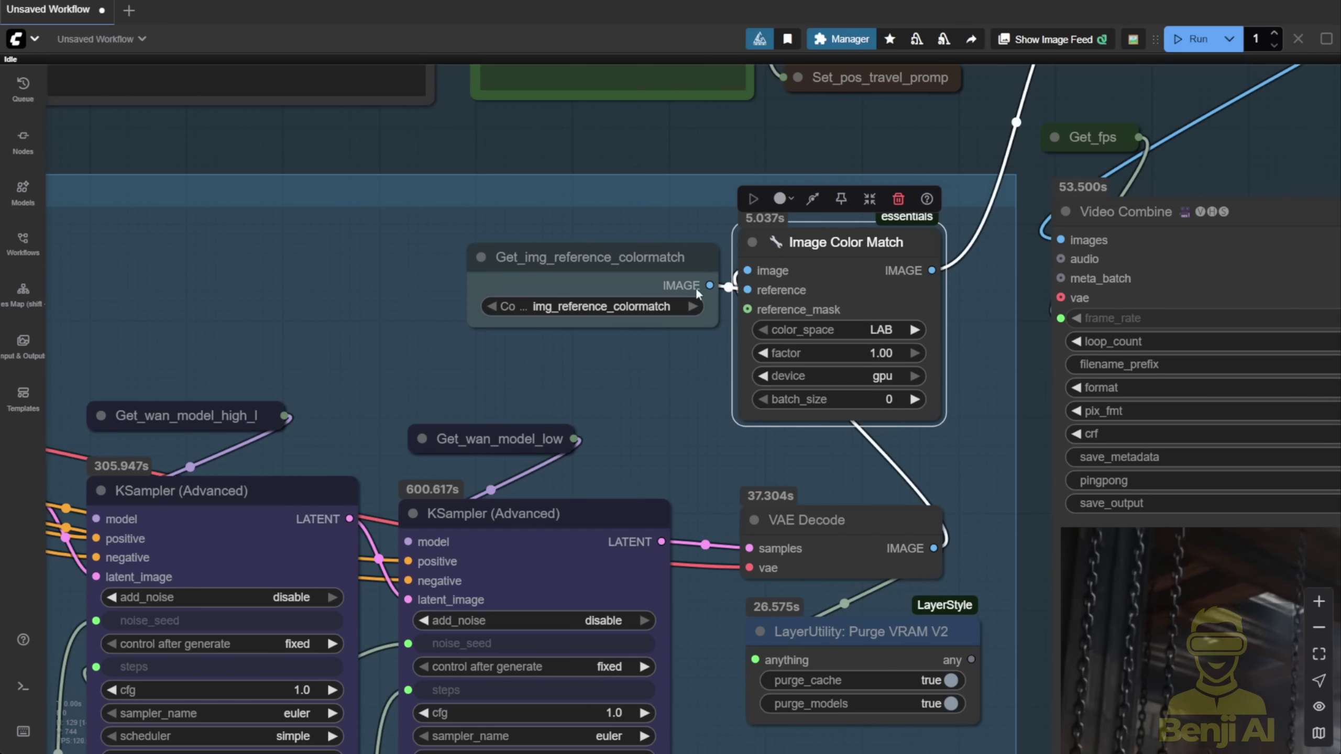
{"action": "left_click_drag", "start_coordinate": [713, 372], "coordinate": [539, 364]}
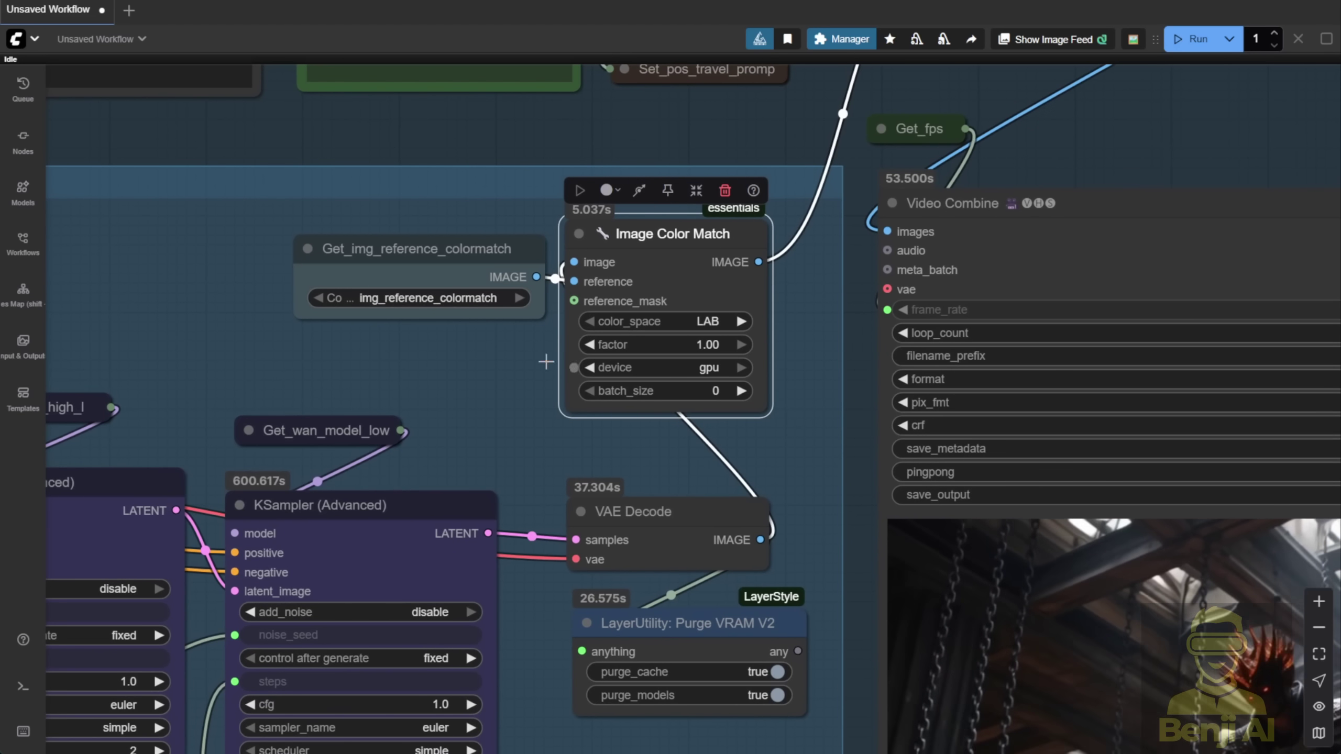
- Shift Get_img_reference_colormatch slightly down-left, then zoom out toward the other groups
{"action": "left_click_drag", "start_coordinate": [388, 249], "coordinate": [365, 253]}
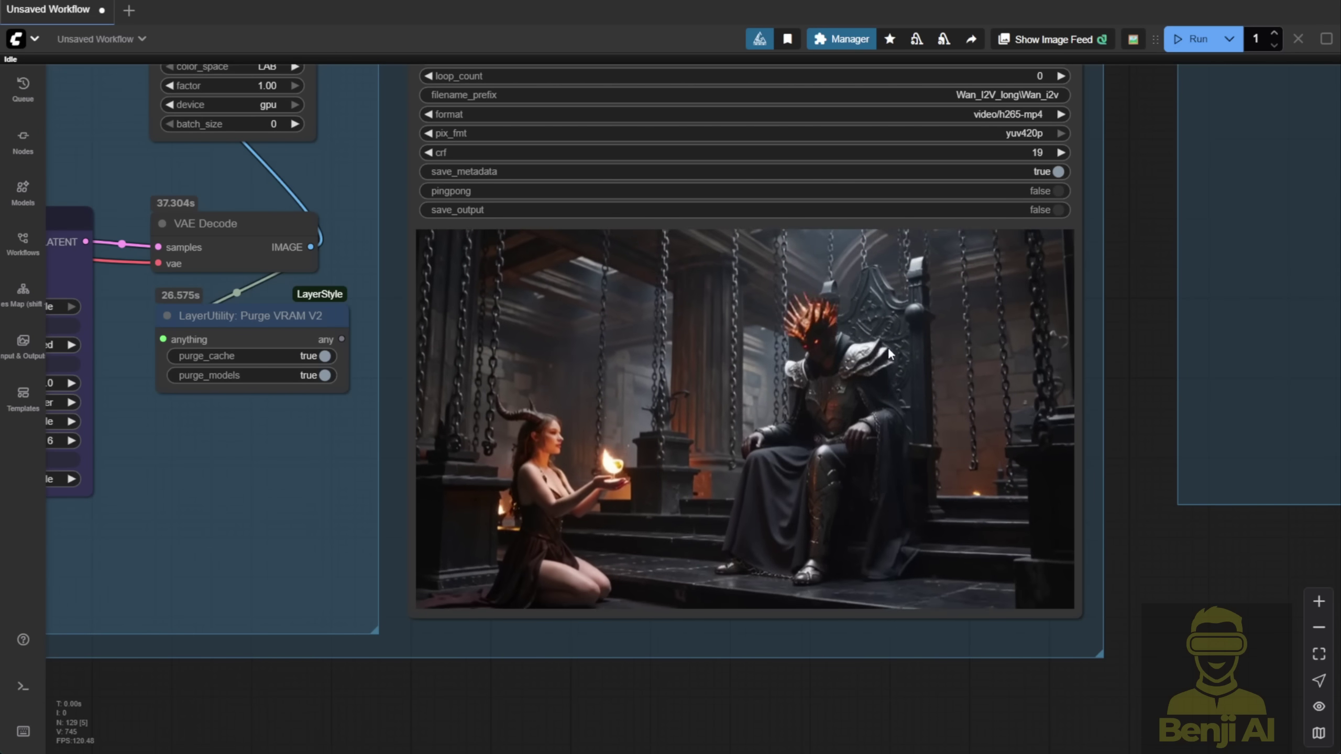
{"action": "scroll", "coordinate": [367, 218], "scroll_direction": "down", "scroll_amount": 1}
{"action": "left_click_drag", "start_coordinate": [359, 195], "coordinate": [489, 293]}
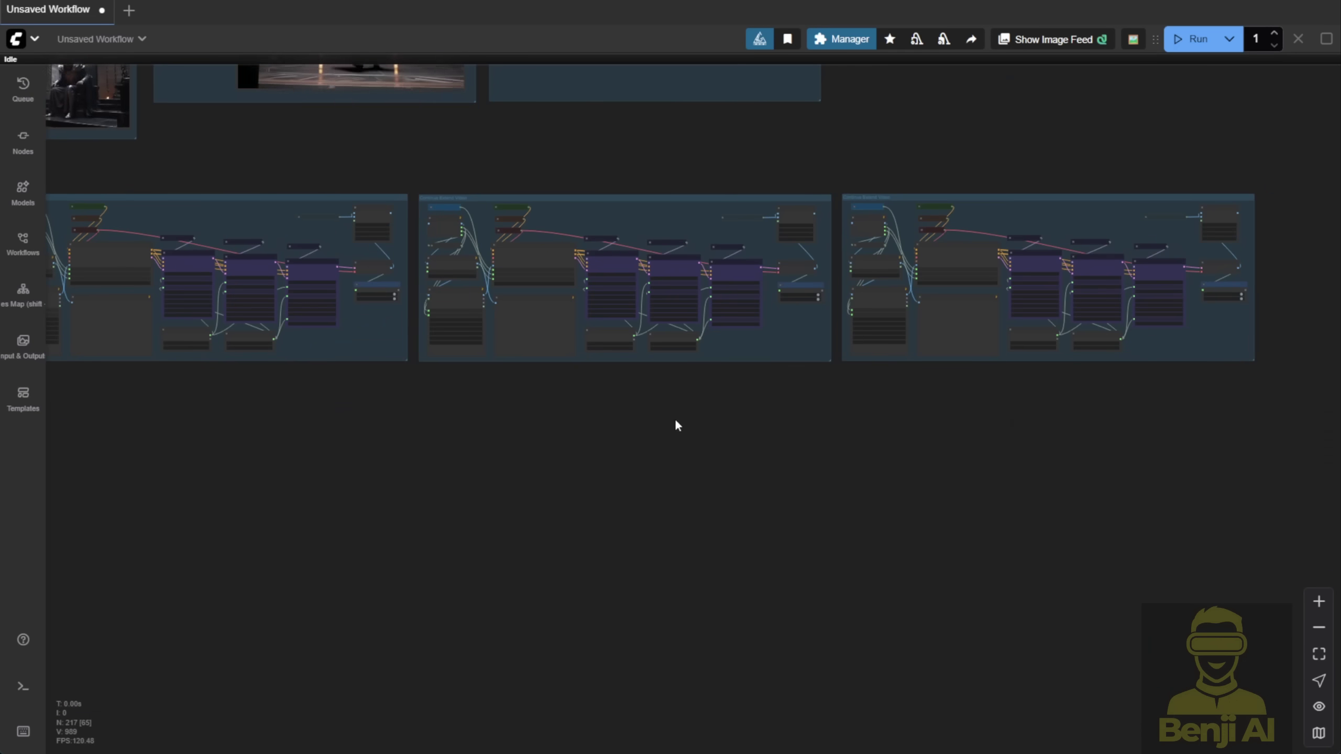
- Zoom out along the row and box-select all four video-extension groups together
{"action": "scroll", "coordinate": [554, 479], "scroll_direction": "down", "scroll_amount": 2}
{"action": "left_click_drag", "start_coordinate": [333, 351], "coordinate": [494, 312]}
{"action": "left_click_drag", "start_coordinate": [1088, 207], "coordinate": [217, 225]}
{"action": "scroll", "coordinate": [315, 262], "scroll_direction": "up", "scroll_amount": 2}
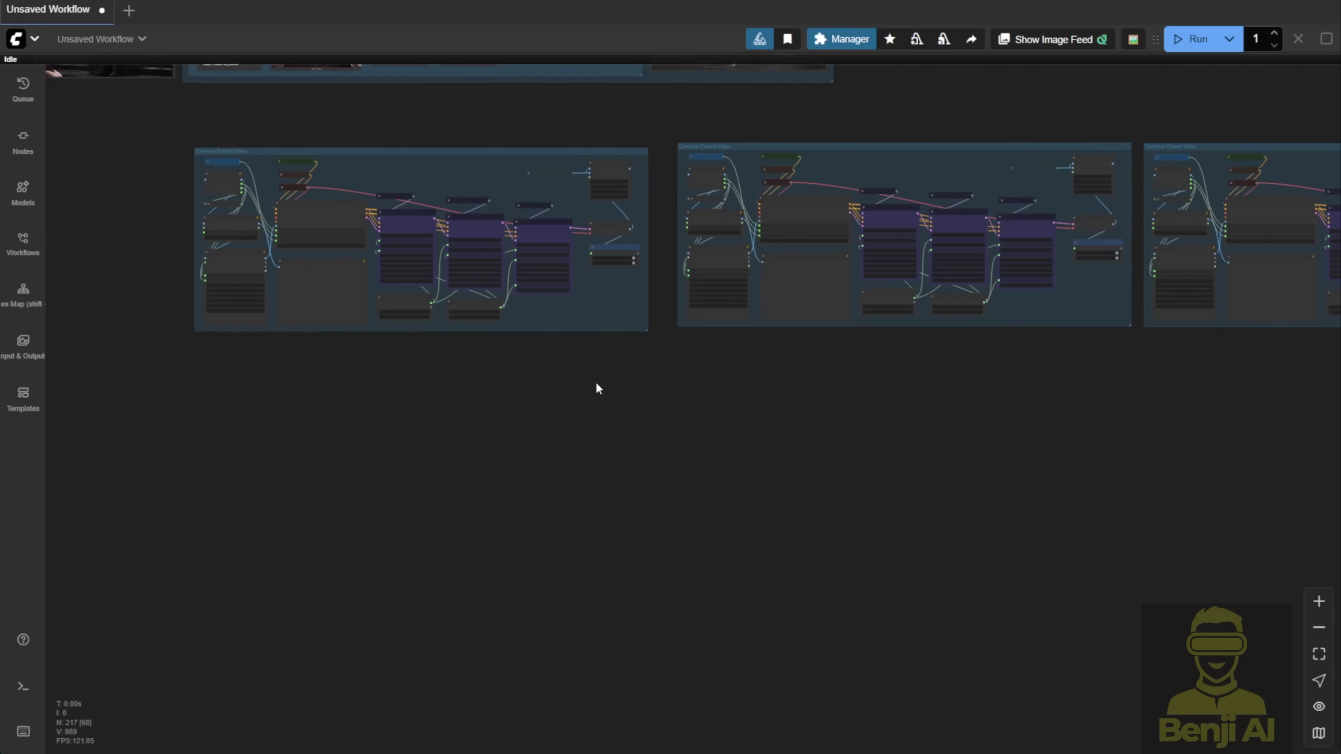
{"action": "scroll", "coordinate": [455, 423], "scroll_direction": "down", "scroll_amount": 3}
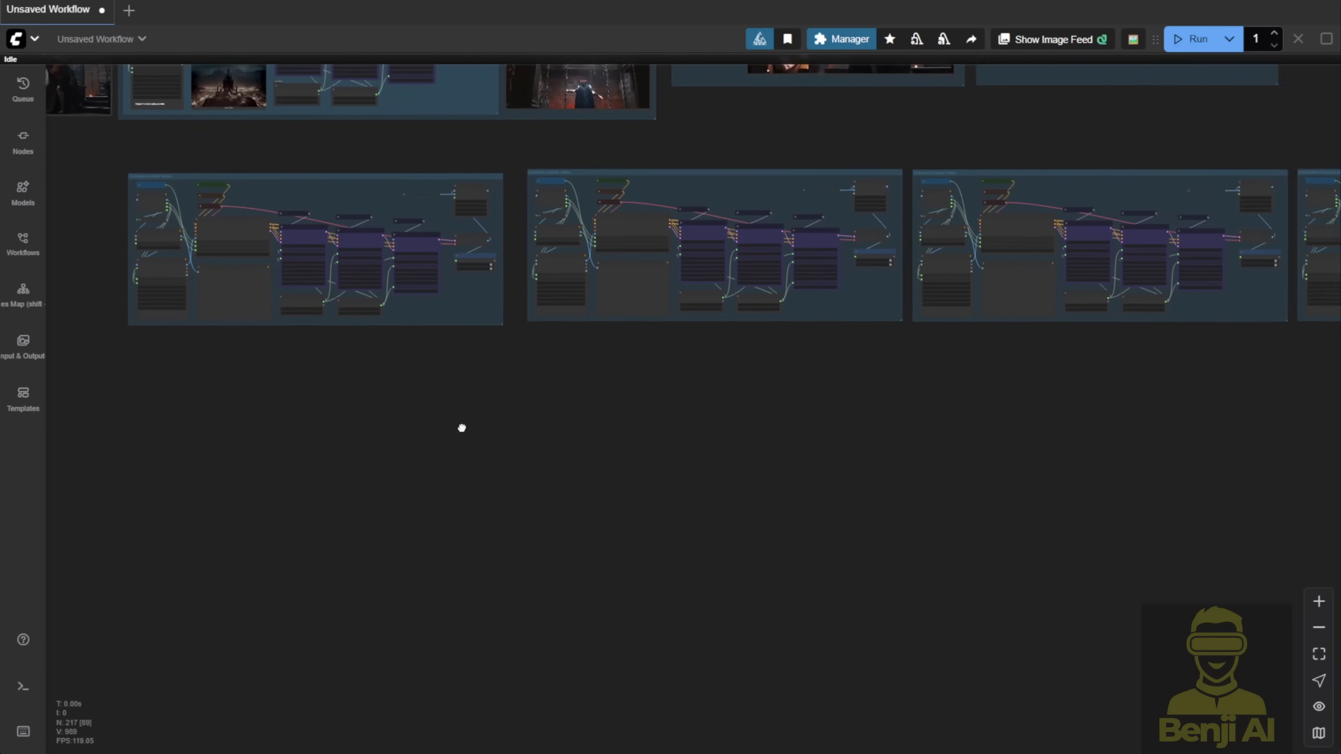
{"action": "scroll", "coordinate": [509, 462], "scroll_direction": "down", "scroll_amount": 3}
{"action": "left_click_drag", "start_coordinate": [135, 312], "coordinate": [1209, 380]}
{"action": "scroll", "coordinate": [539, 422], "scroll_direction": "up", "scroll_amount": 4}
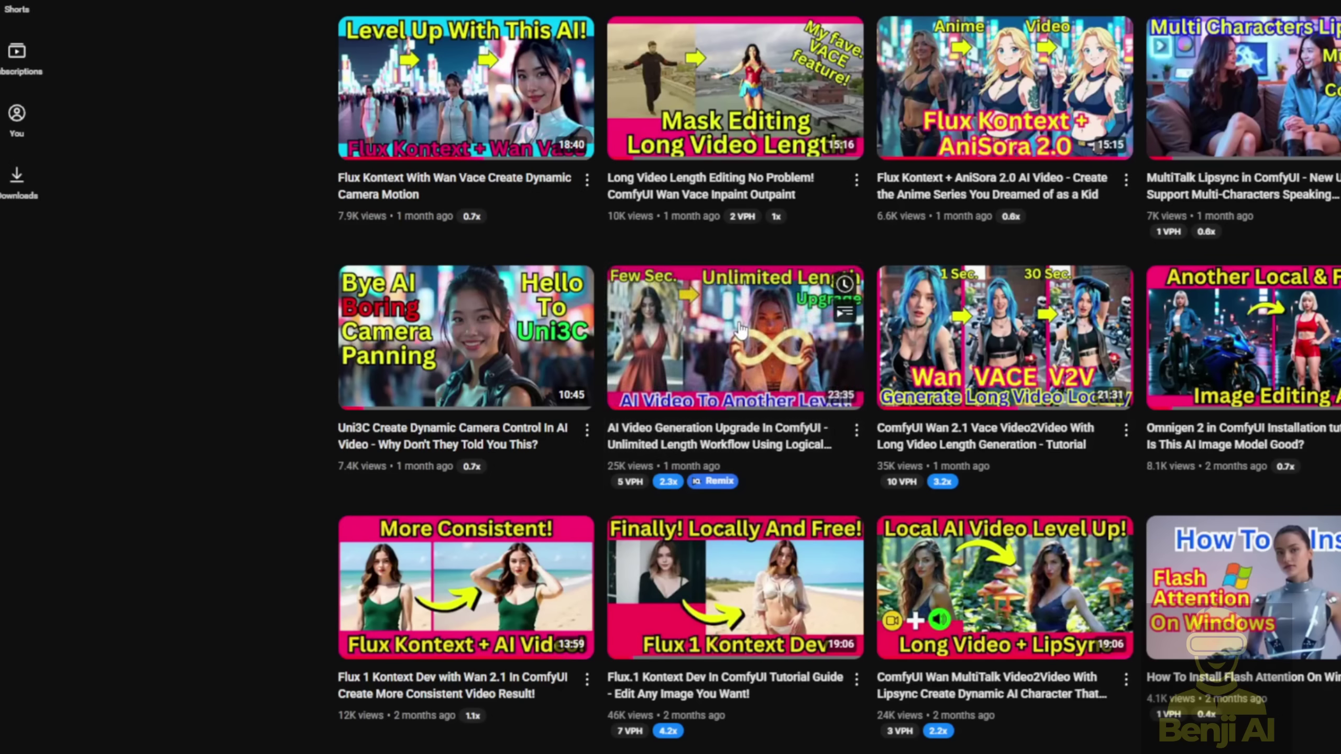
- Open the AI Video Generation Upgrade tutorial, pause it, and jump to 11:47
{"action": "left_click", "coordinate": [740, 329]}
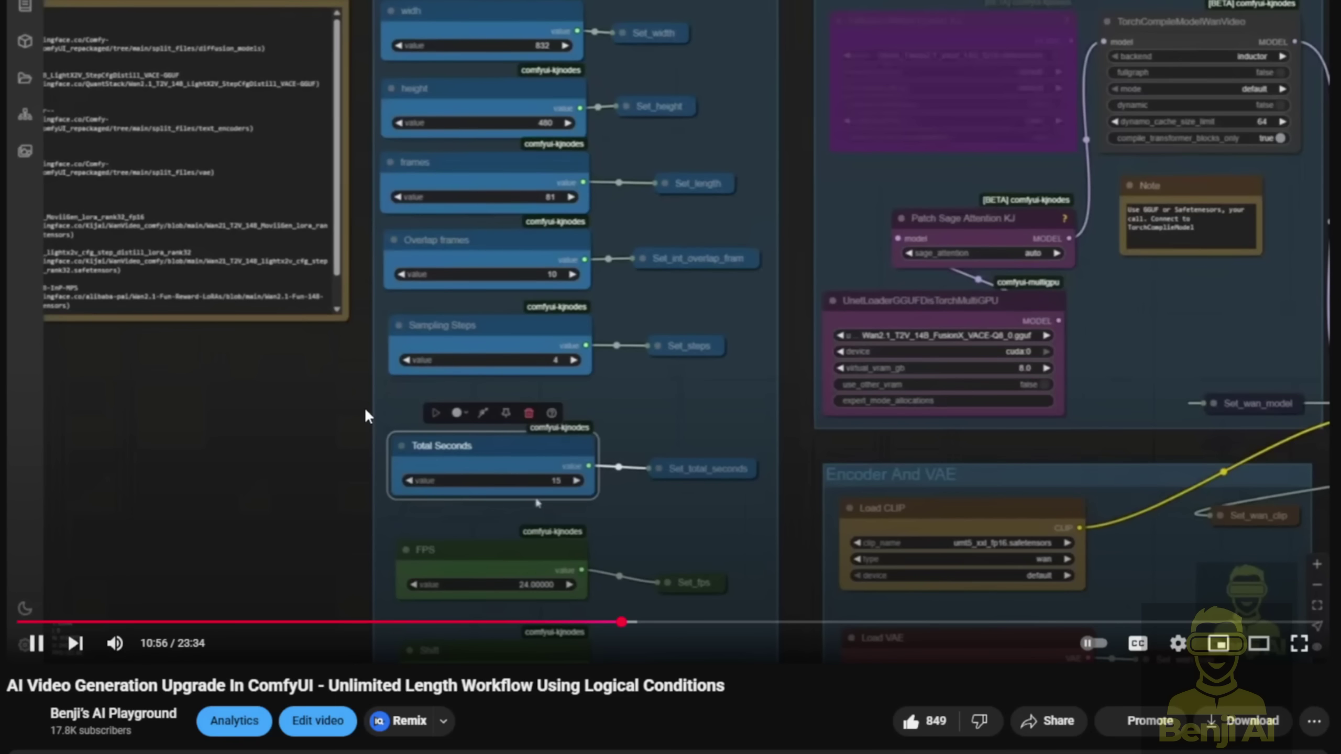
{"action": "left_click", "coordinate": [368, 415]}
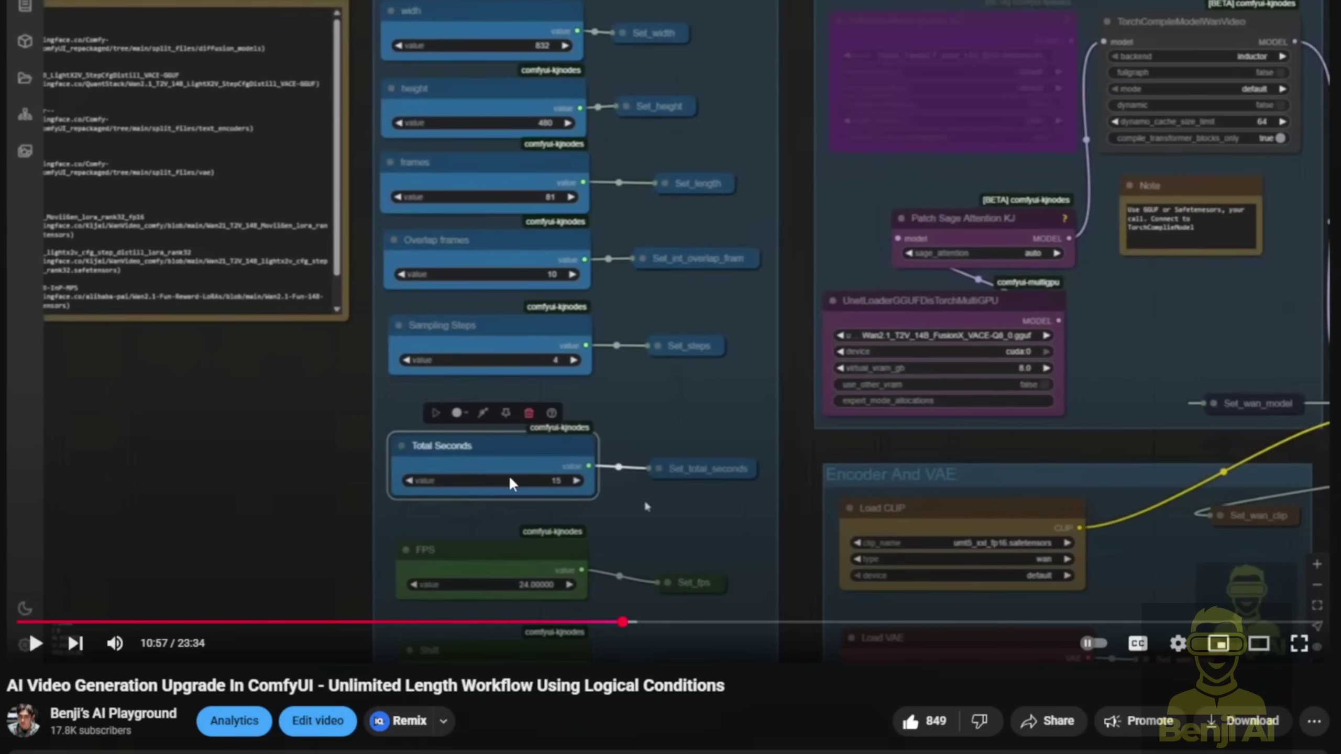
{"action": "left_click", "coordinate": [670, 623]}
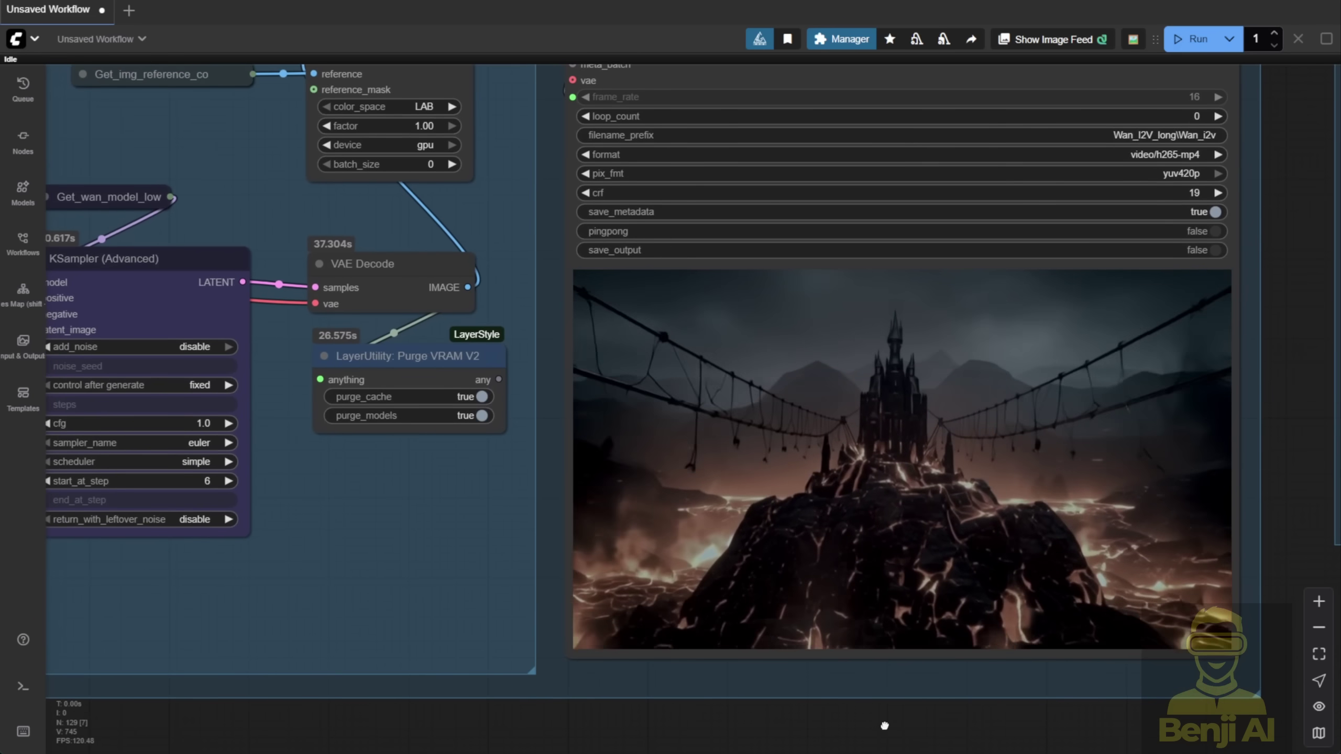
- Pan the canvas to show Loop - End, Video Combine and the Stitched Output group
{"action": "left_click_drag", "start_coordinate": [876, 717], "coordinate": [901, 741]}
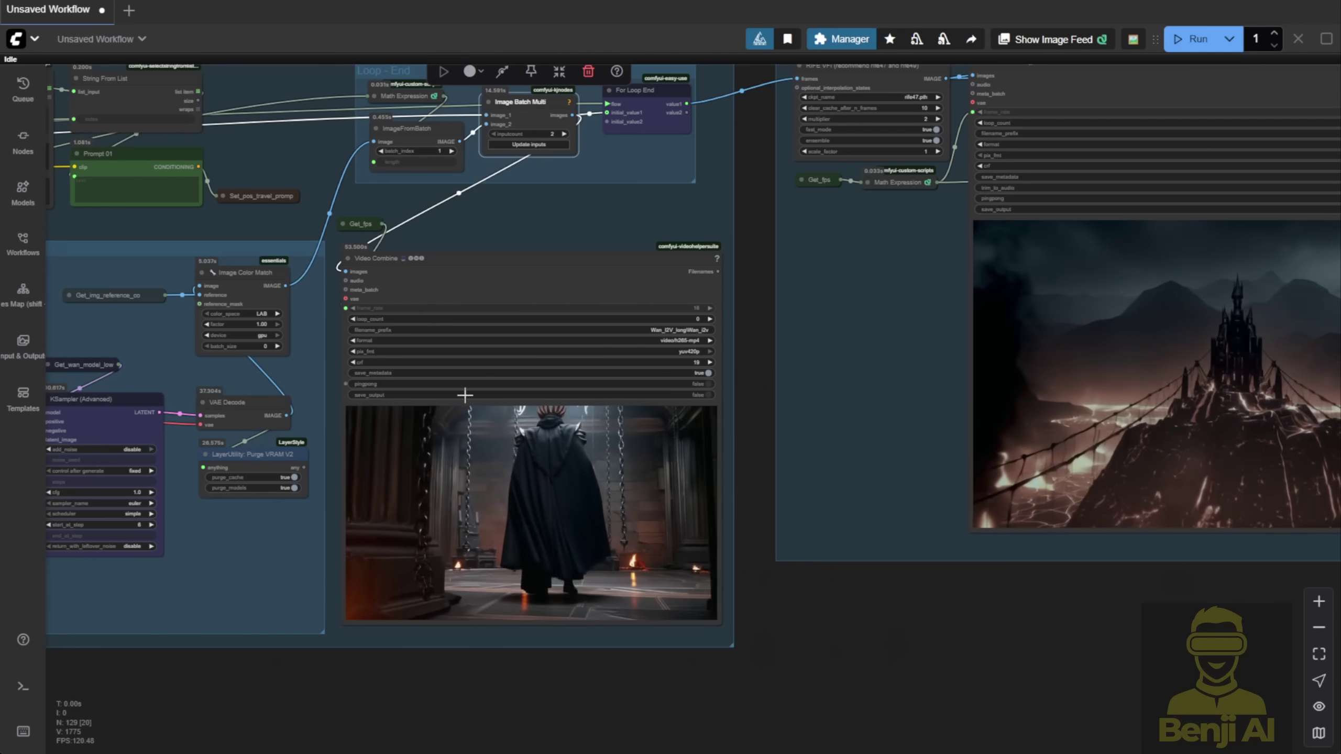
- Inspect the RIFE VFI multiplier 2 and a*2 Math Expression, selecting the stitched Video Combine
{"action": "scroll", "coordinate": [465, 449], "scroll_direction": "up", "scroll_amount": 3}
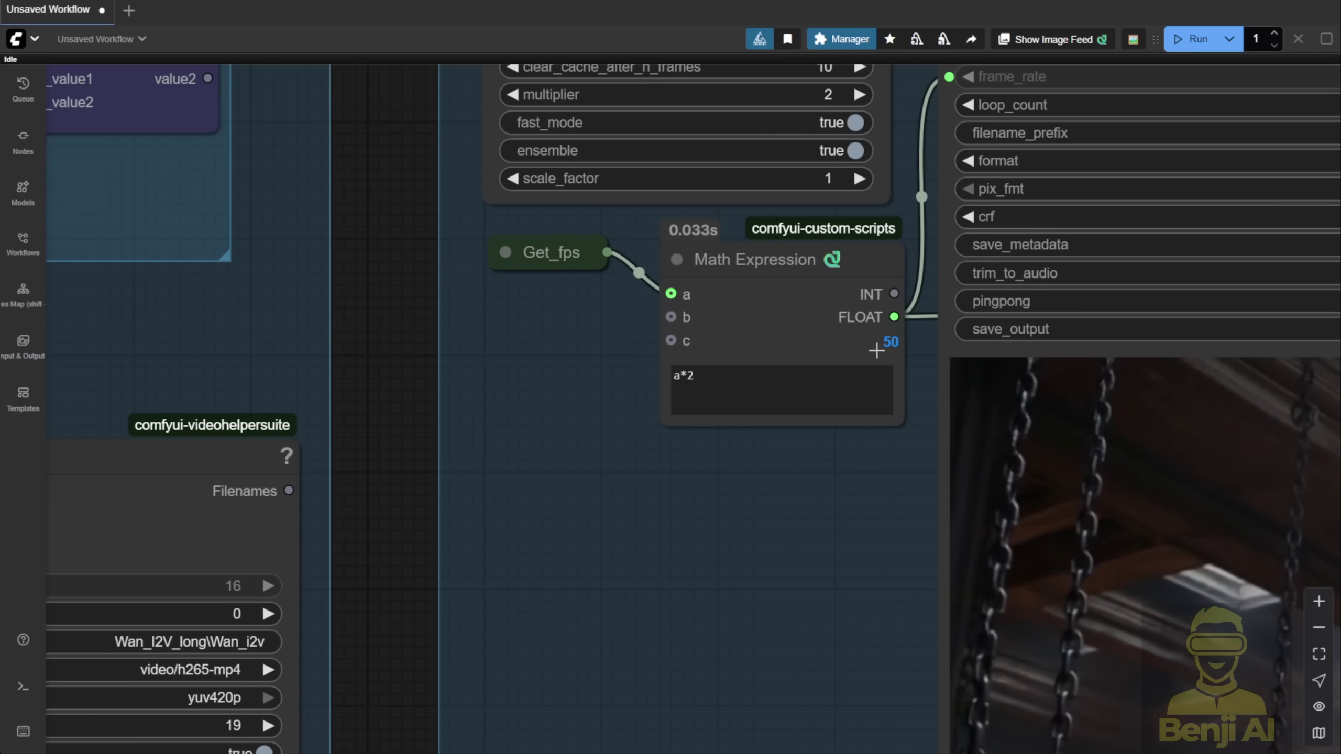
{"action": "scroll", "coordinate": [520, 479], "scroll_direction": "down", "scroll_amount": 4}
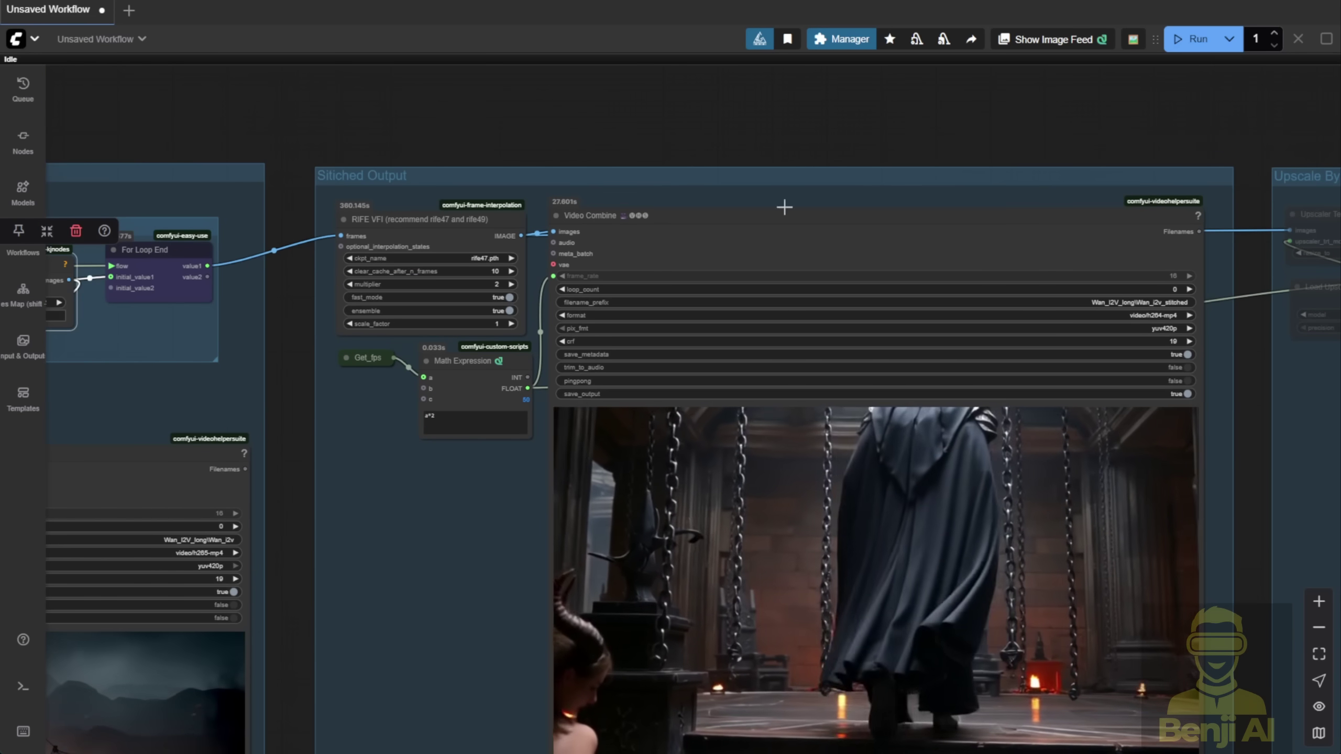
{"action": "left_click_drag", "start_coordinate": [408, 240], "coordinate": [338, 143]}
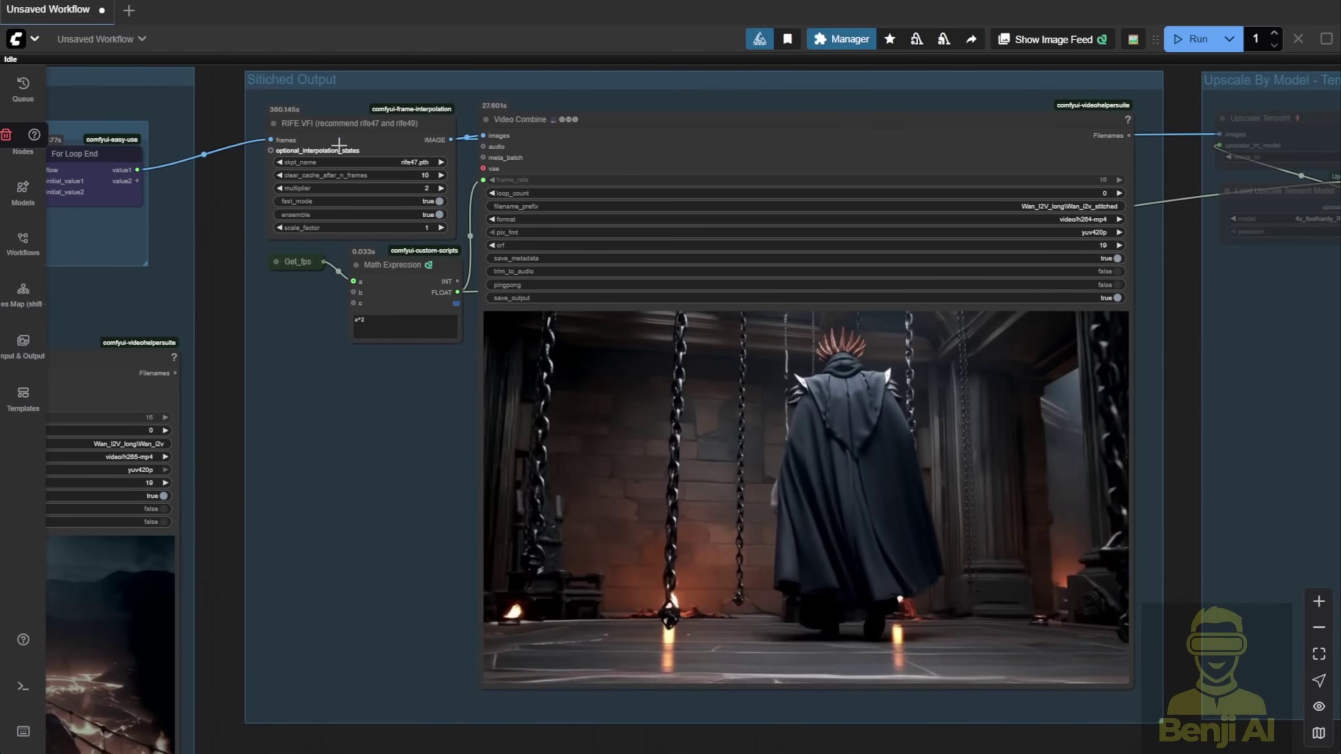
{"action": "left_click", "coordinate": [684, 154]}
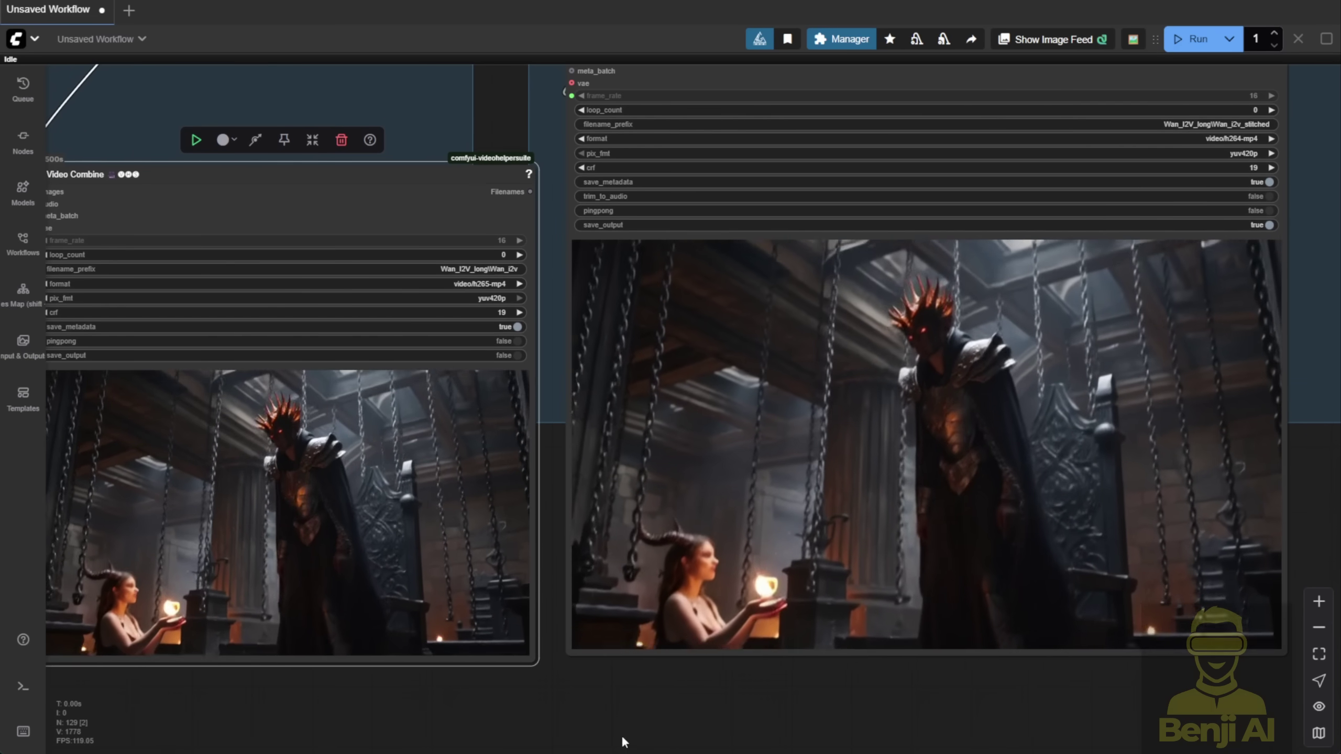
{"action": "scroll", "coordinate": [628, 734], "scroll_direction": "down", "scroll_amount": 3}
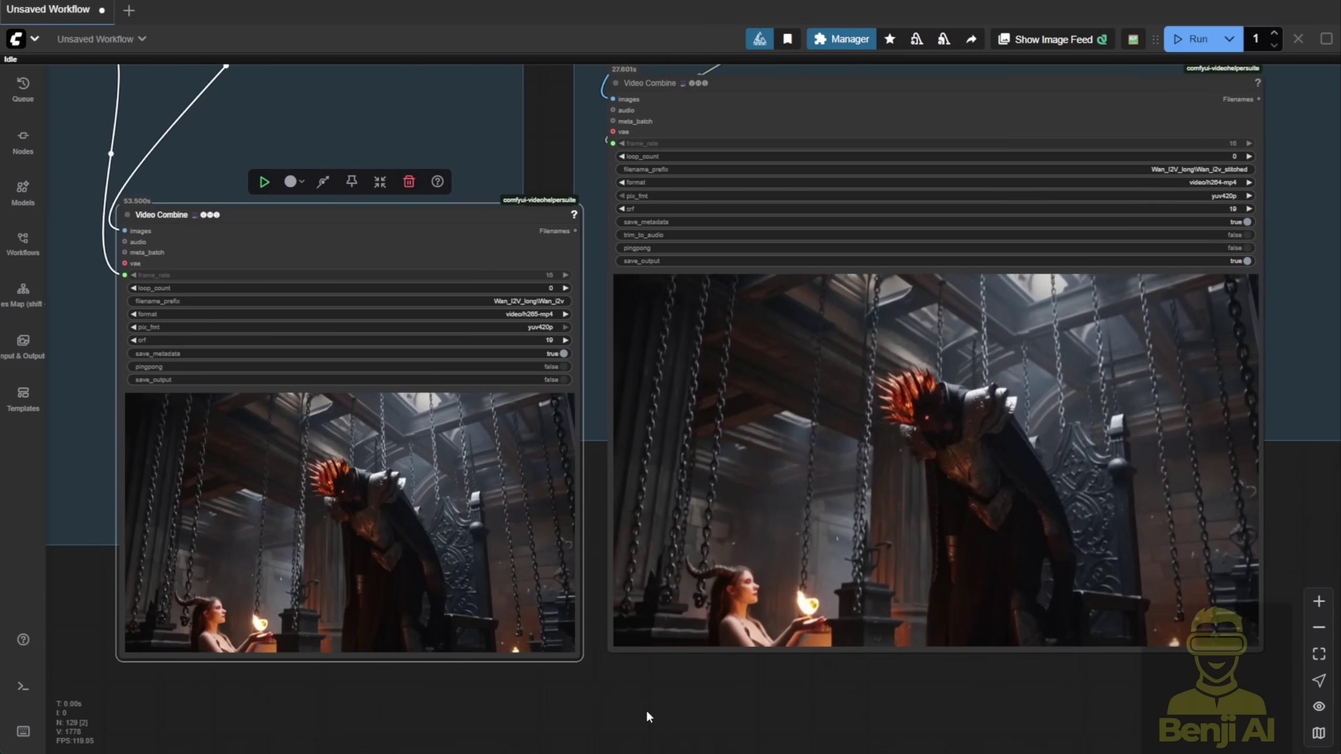
{"action": "scroll", "coordinate": [645, 709], "scroll_direction": "up", "scroll_amount": 1}
{"action": "left_click", "coordinate": [1037, 417]}
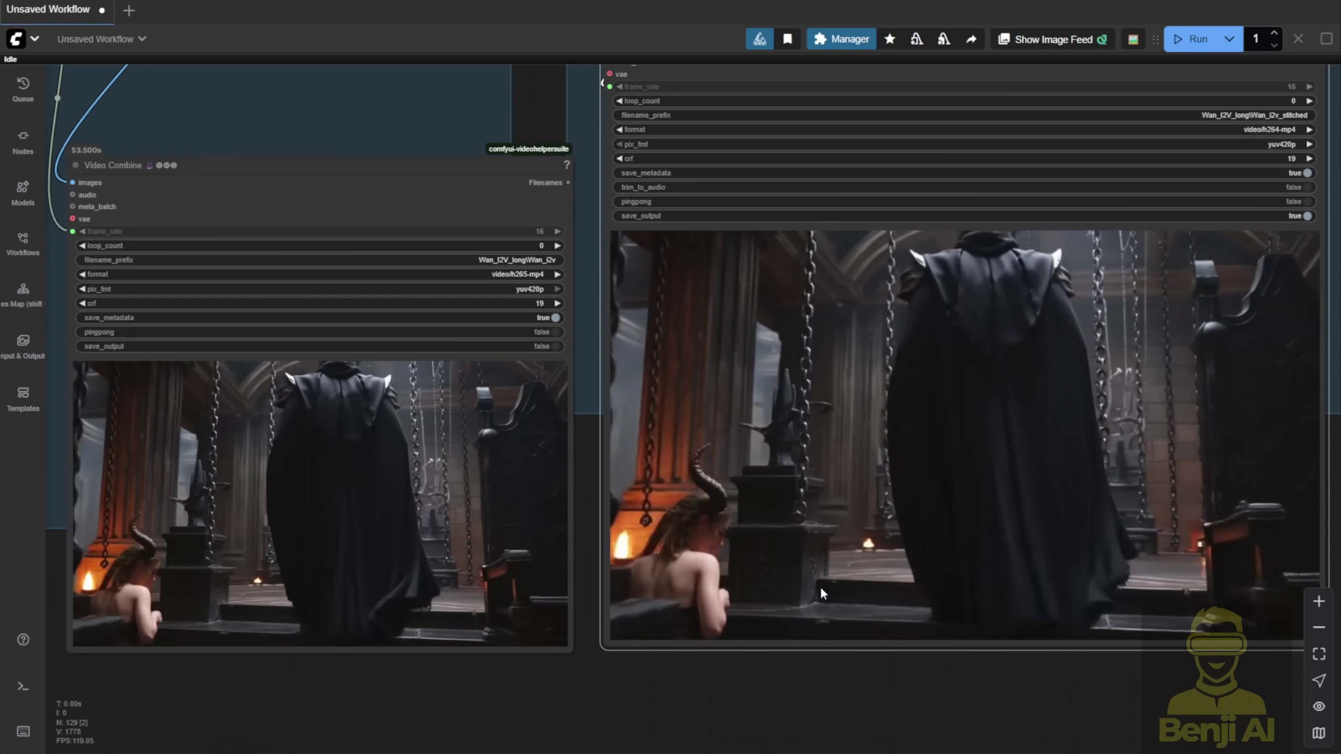
{"action": "scroll", "coordinate": [792, 628], "scroll_direction": "down", "scroll_amount": 1}
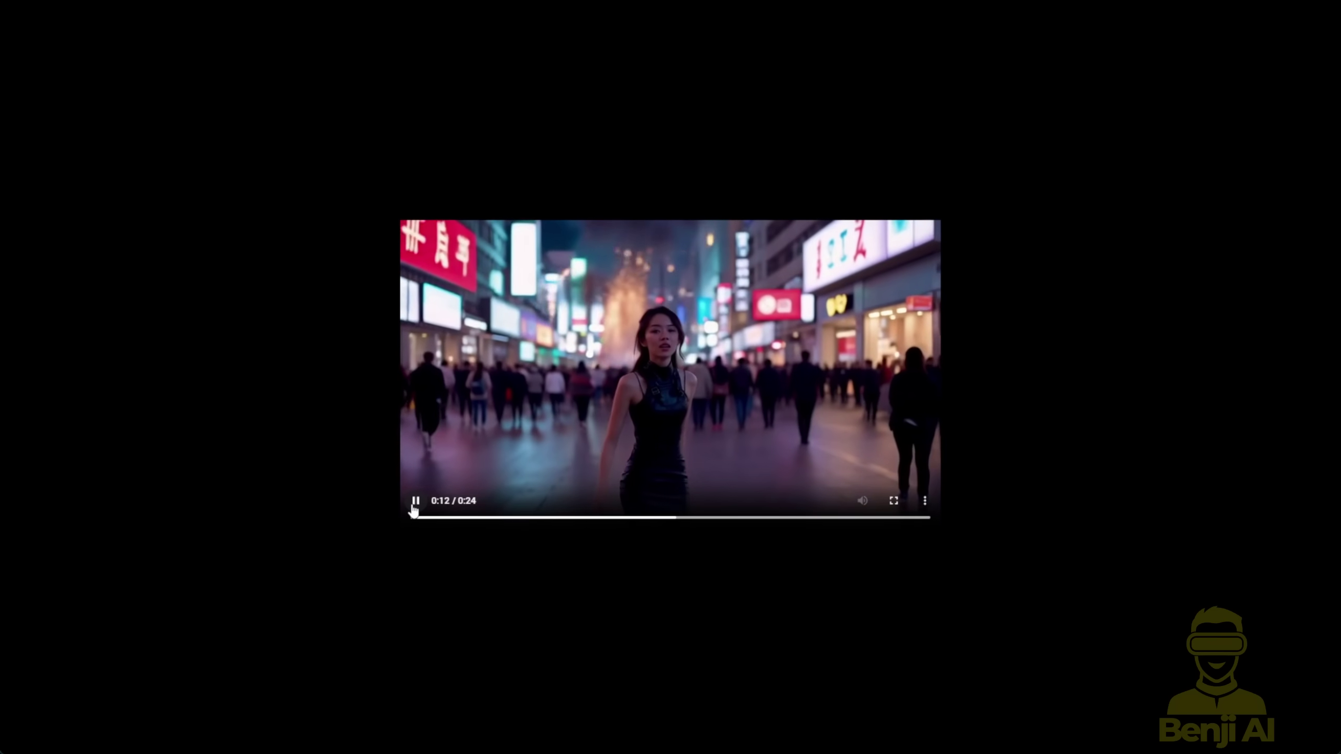
- Pause the night-city sample clip at 0:13
{"action": "left_click", "coordinate": [415, 507]}
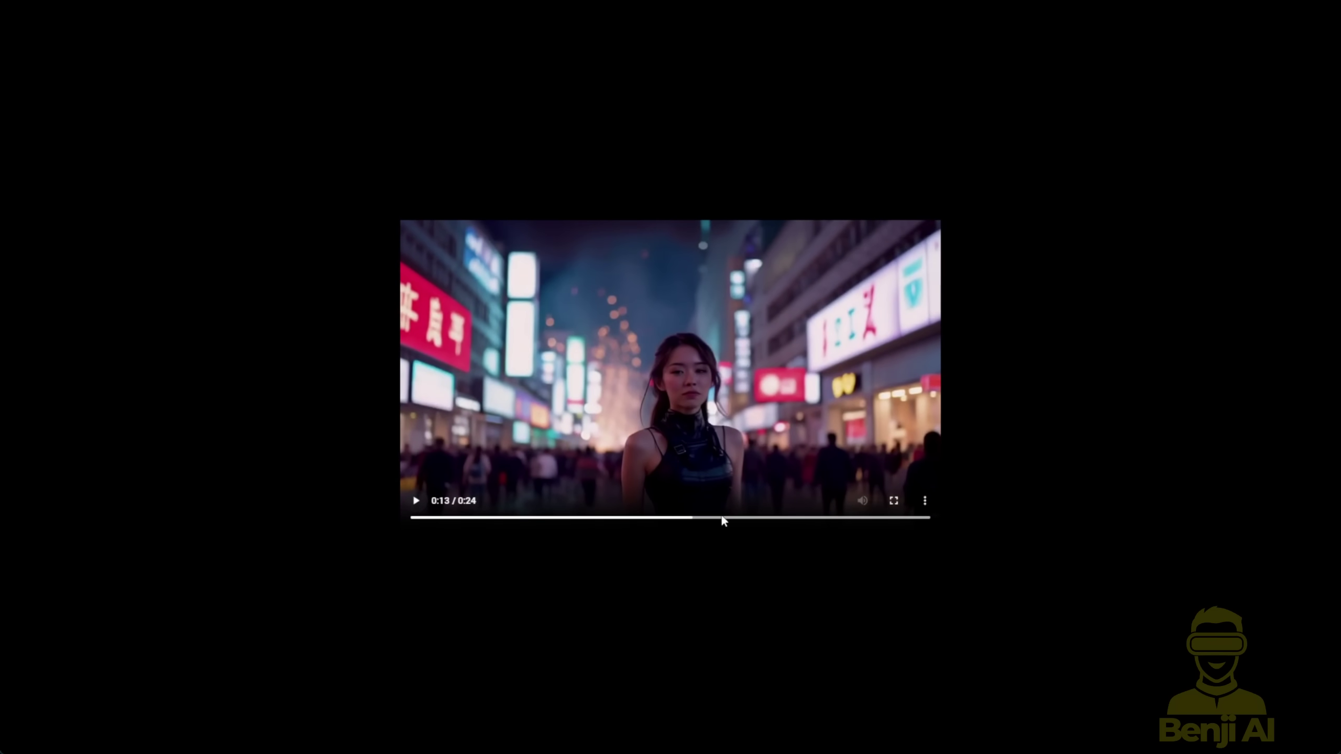